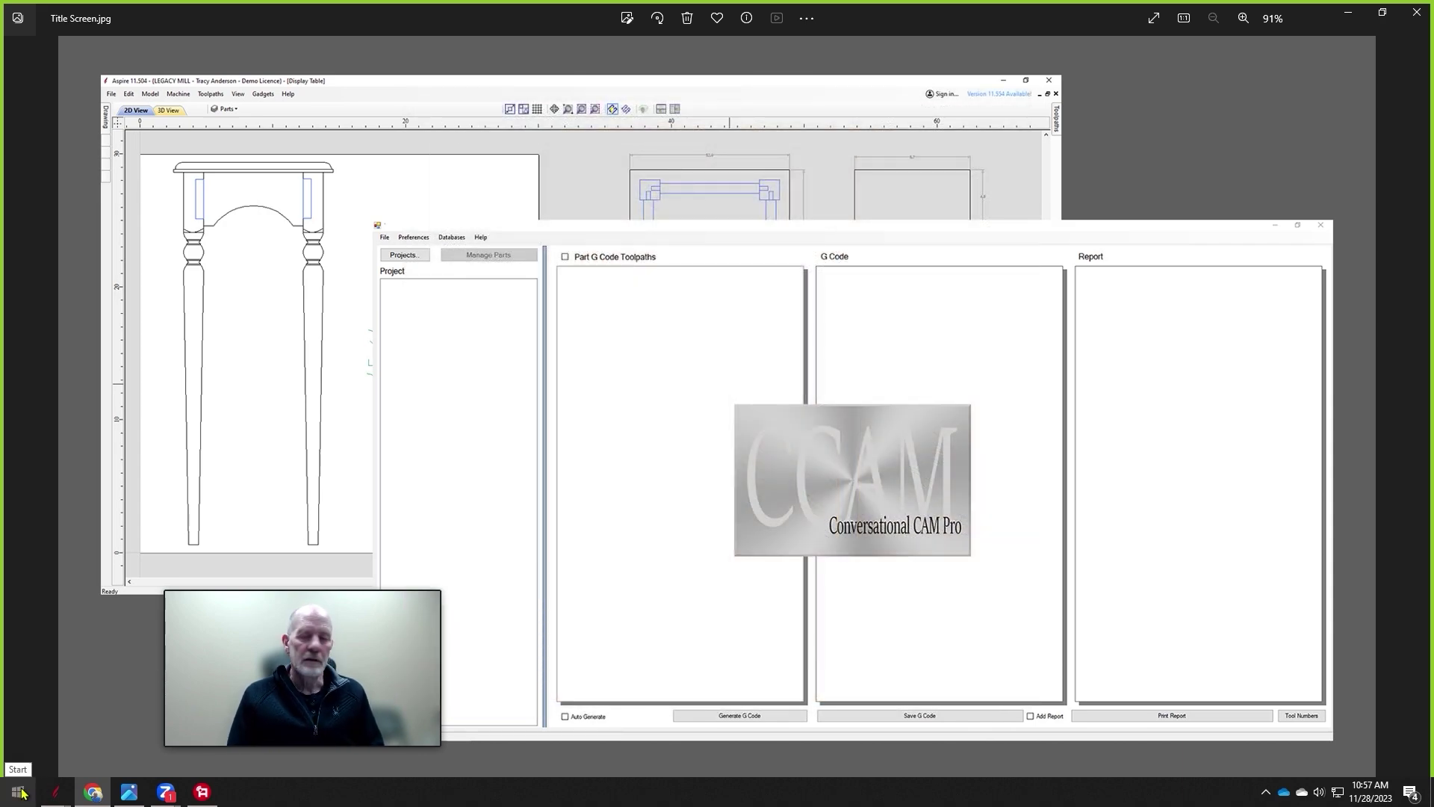
Launch CCAM Pro and open its Project Manager.
left_click(19, 792)
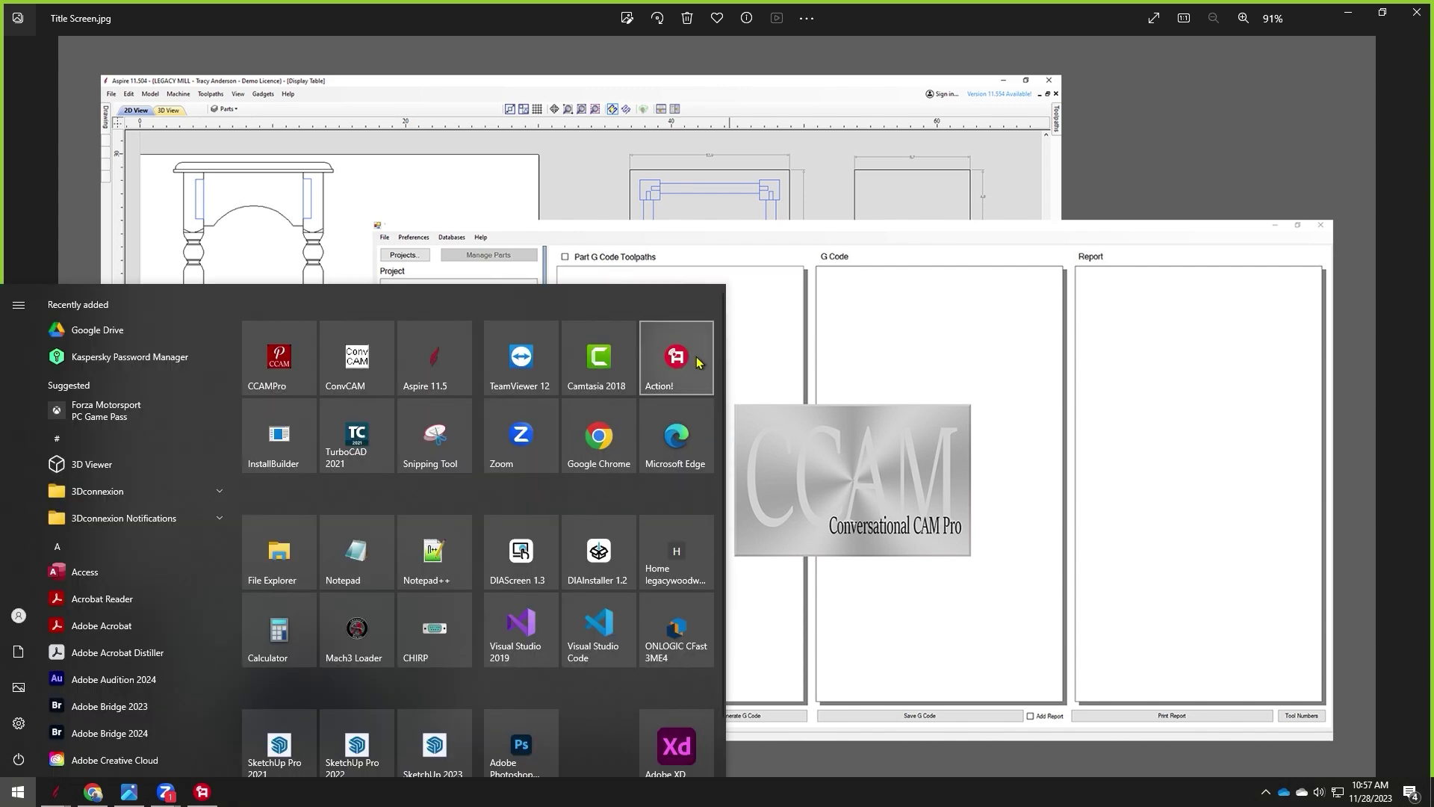
left_click(287, 368)
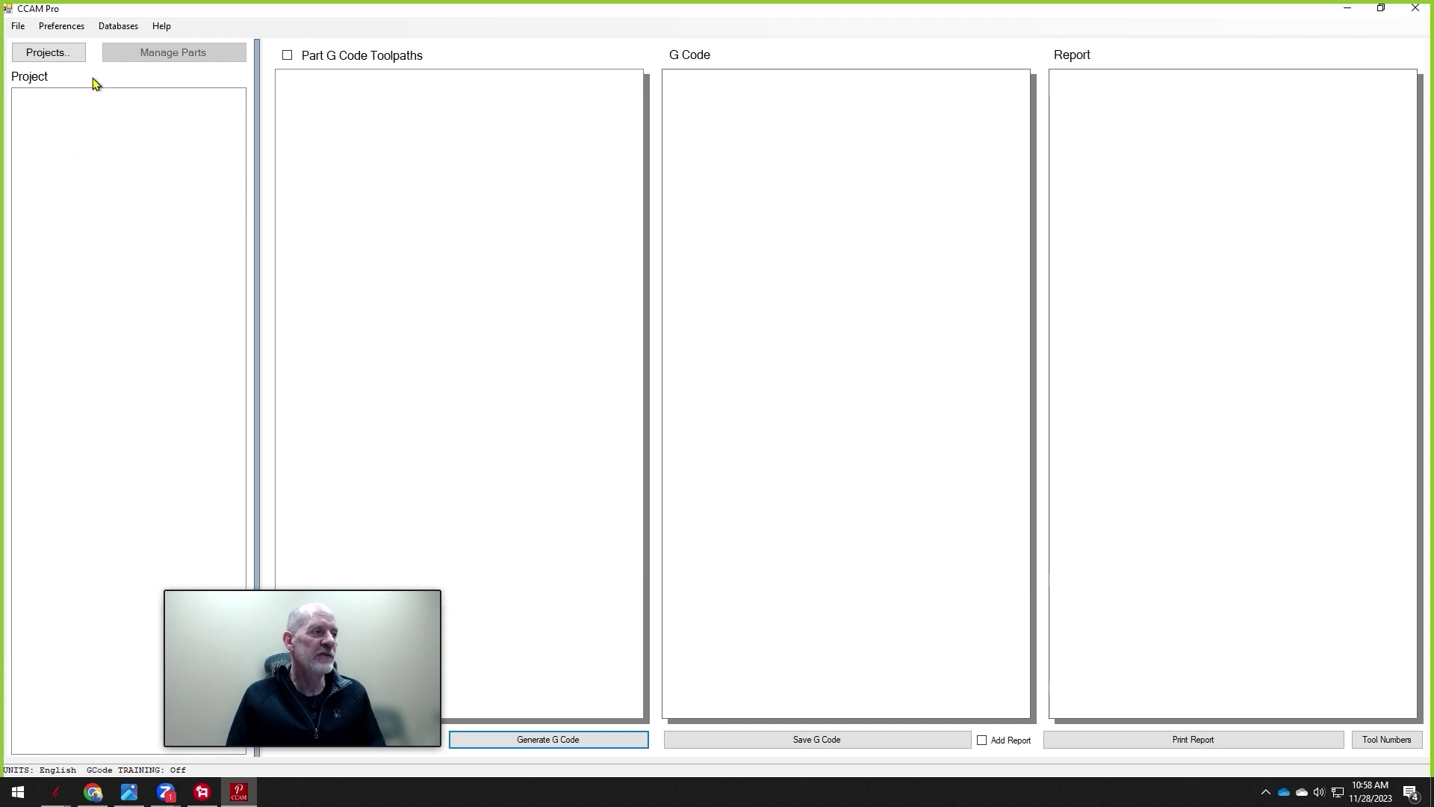
left_click(46, 59)
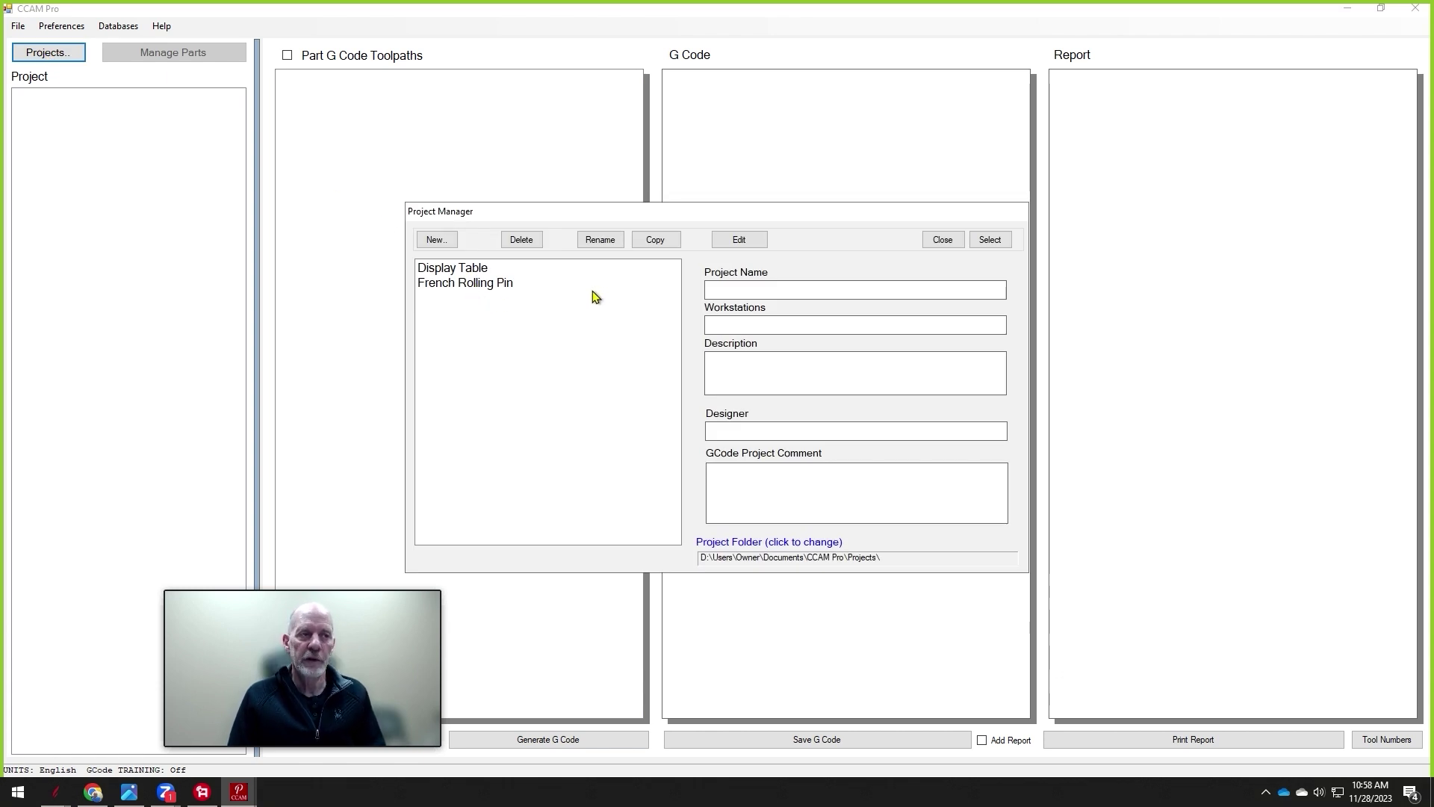
Start a new project that uses the Horizontal Table, Vertical Table and Turning Center workstations.
left_click(439, 241)
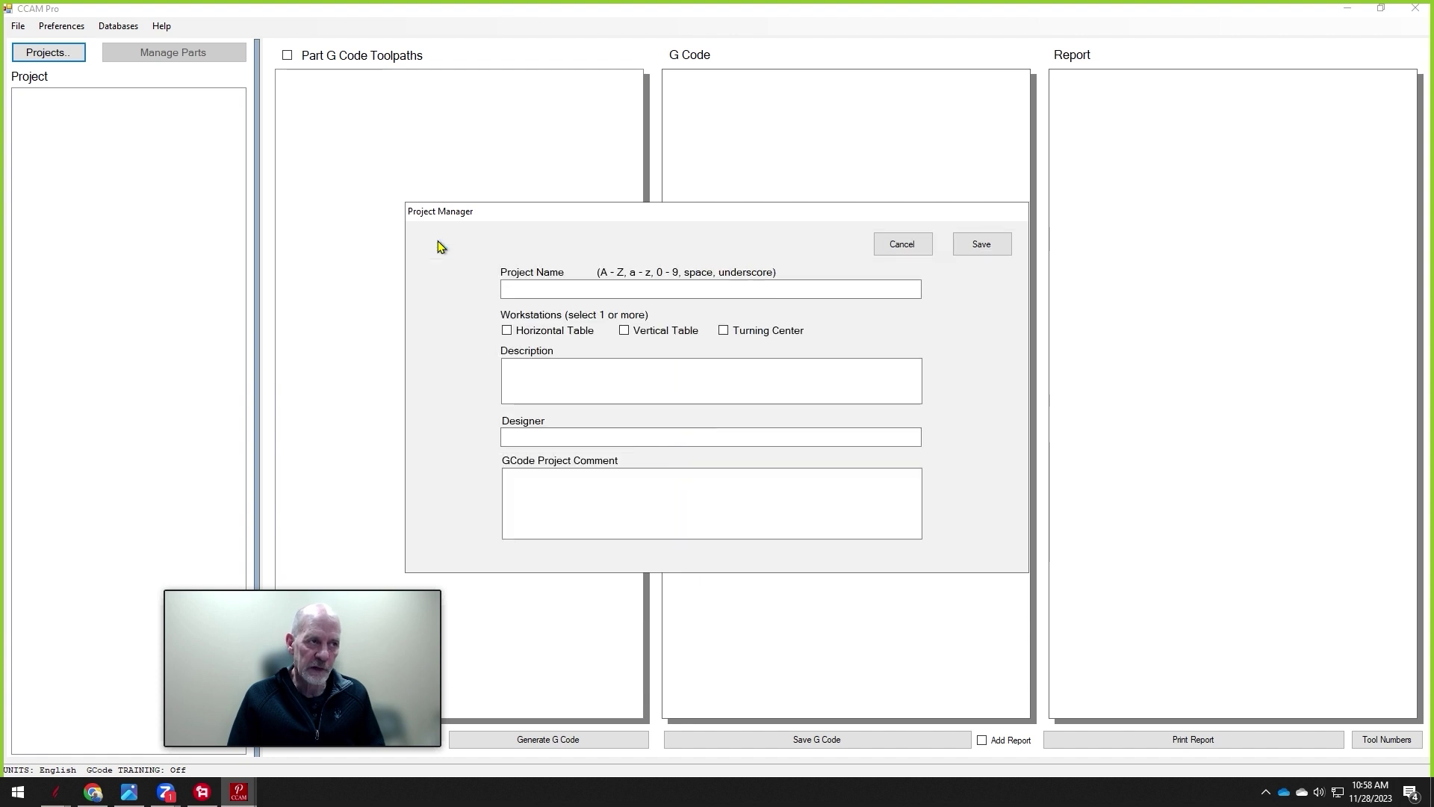
left_click(730, 332)
left_click(625, 331)
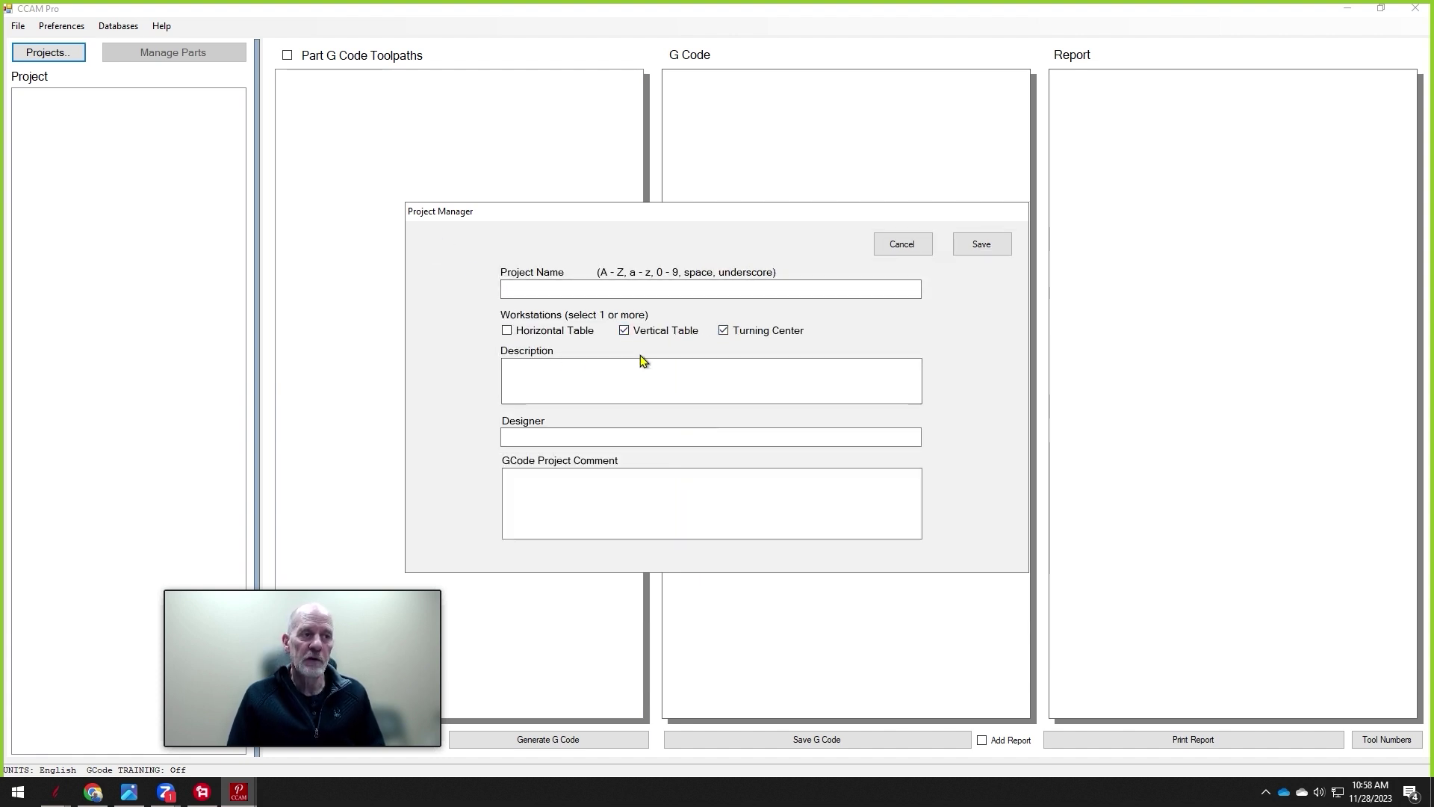
left_click(507, 330)
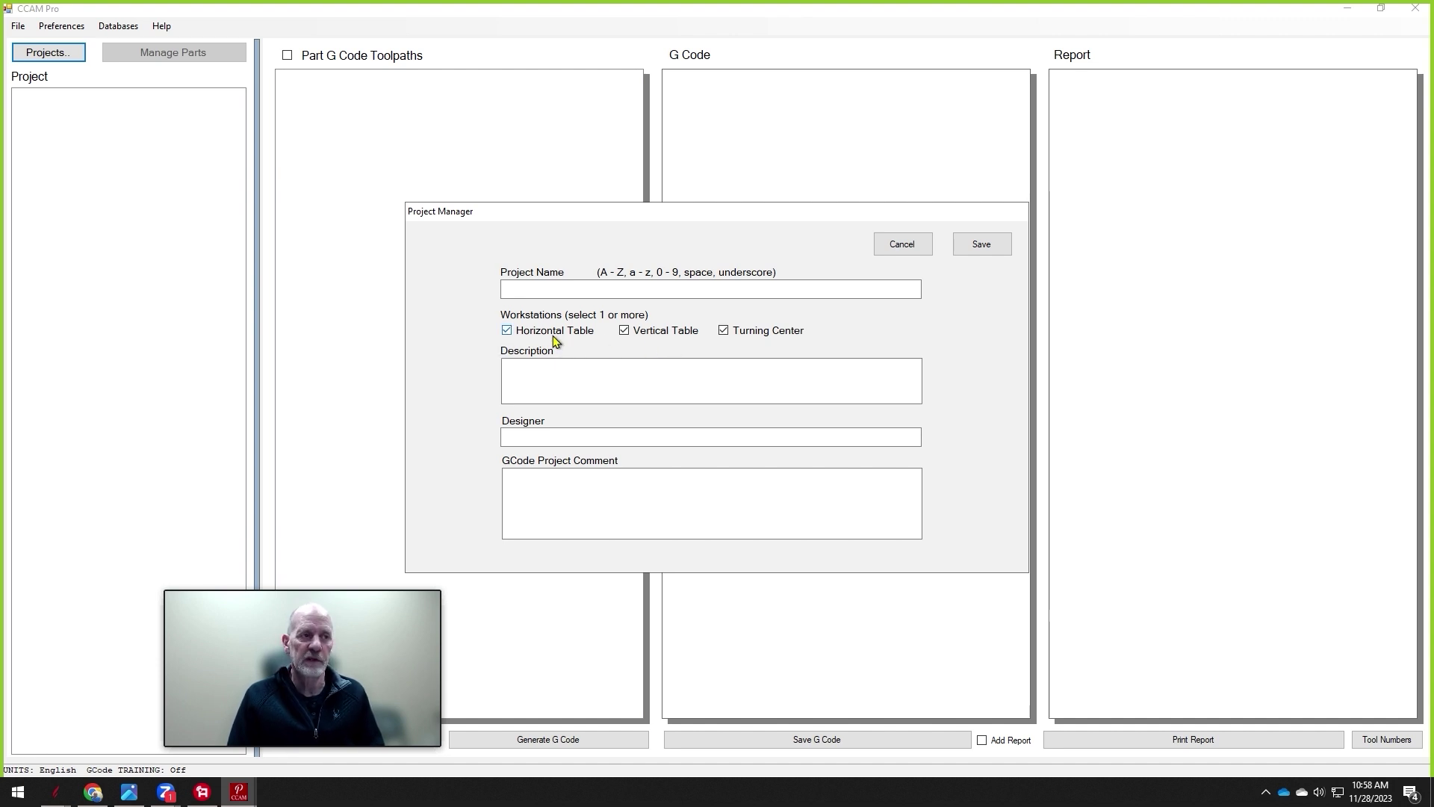
left_click(982, 246)
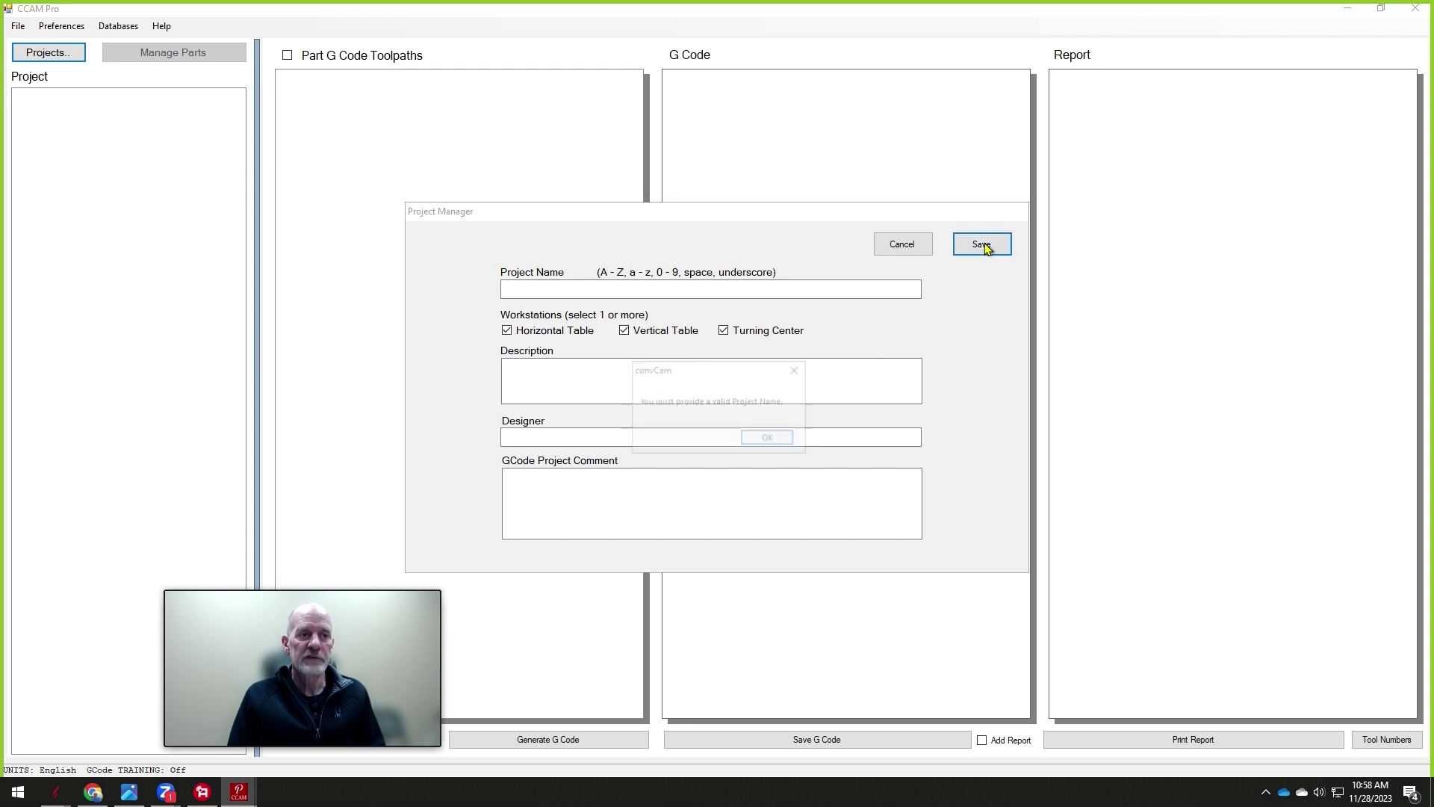
left_click(769, 442)
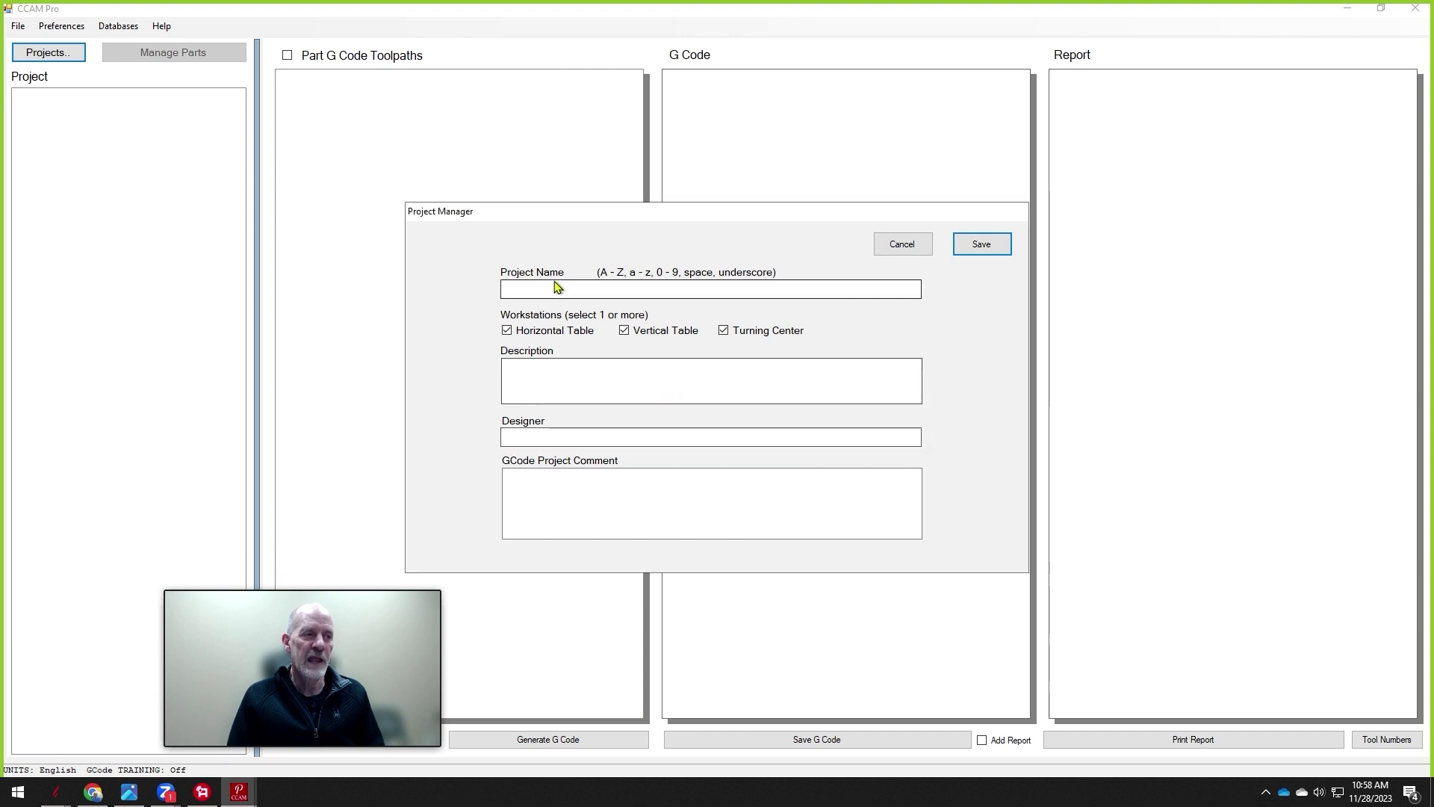
Save the new project under the name Sample Project and load it as the current project.
type("Sample Pr")
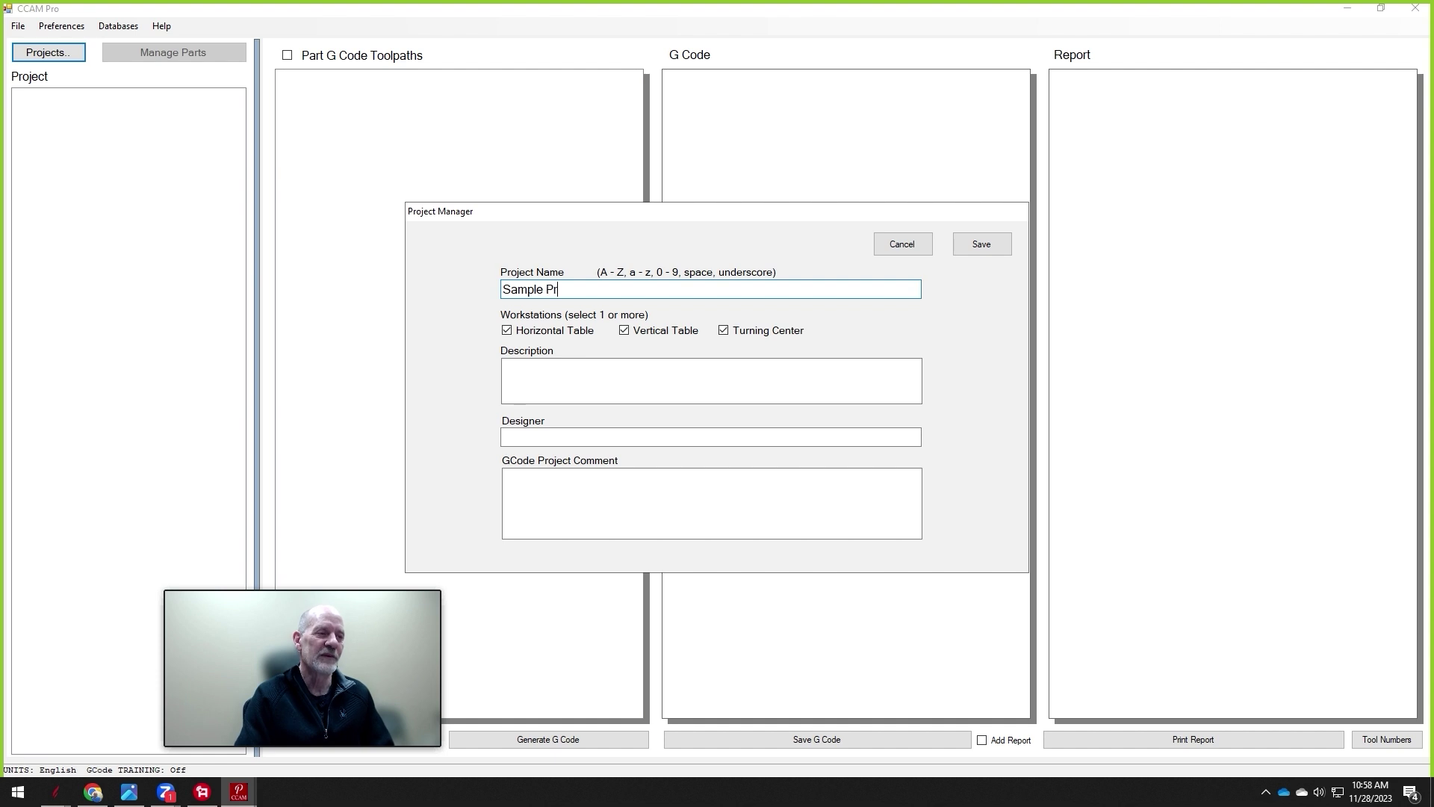
type("oject")
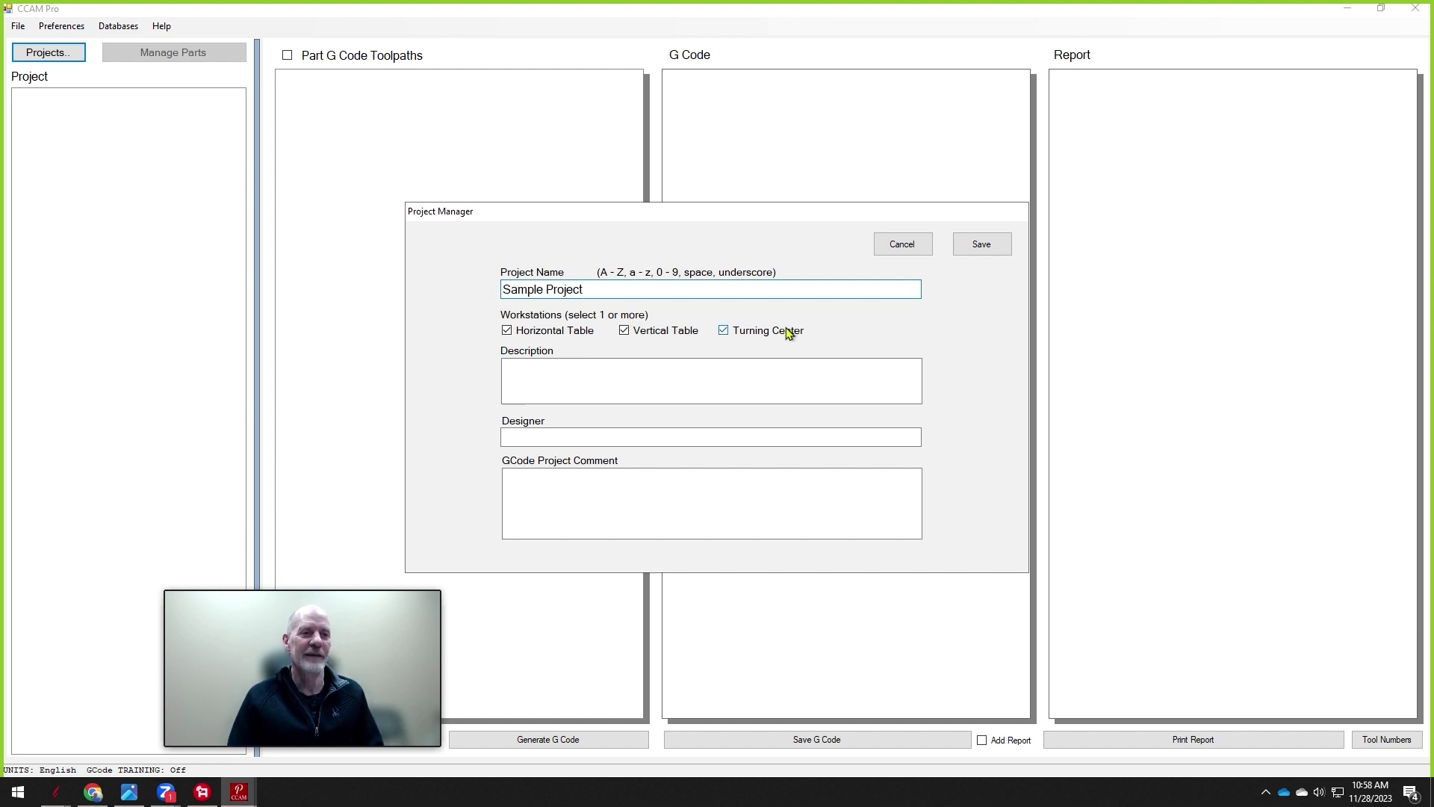
left_click(990, 244)
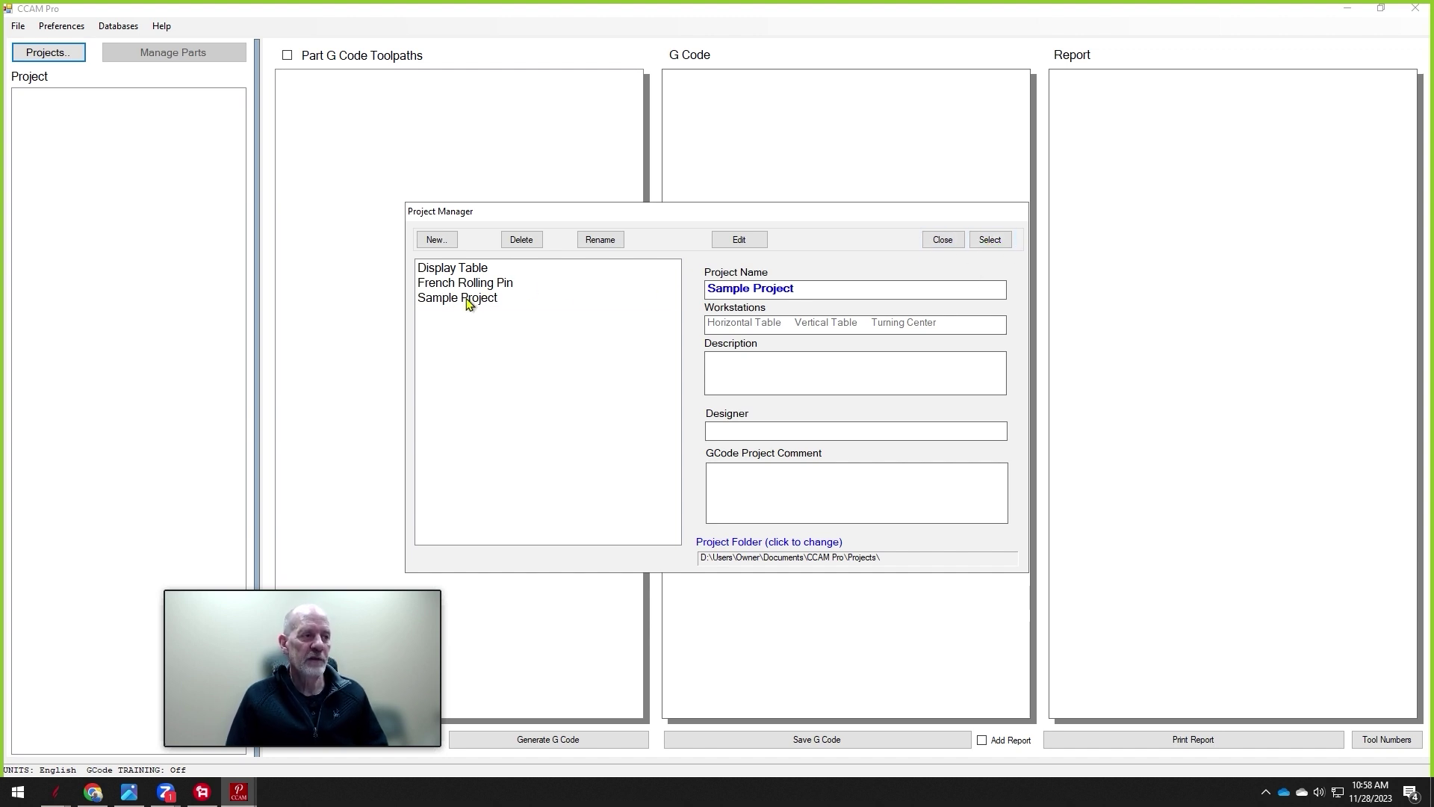
left_click(467, 302)
left_click(991, 239)
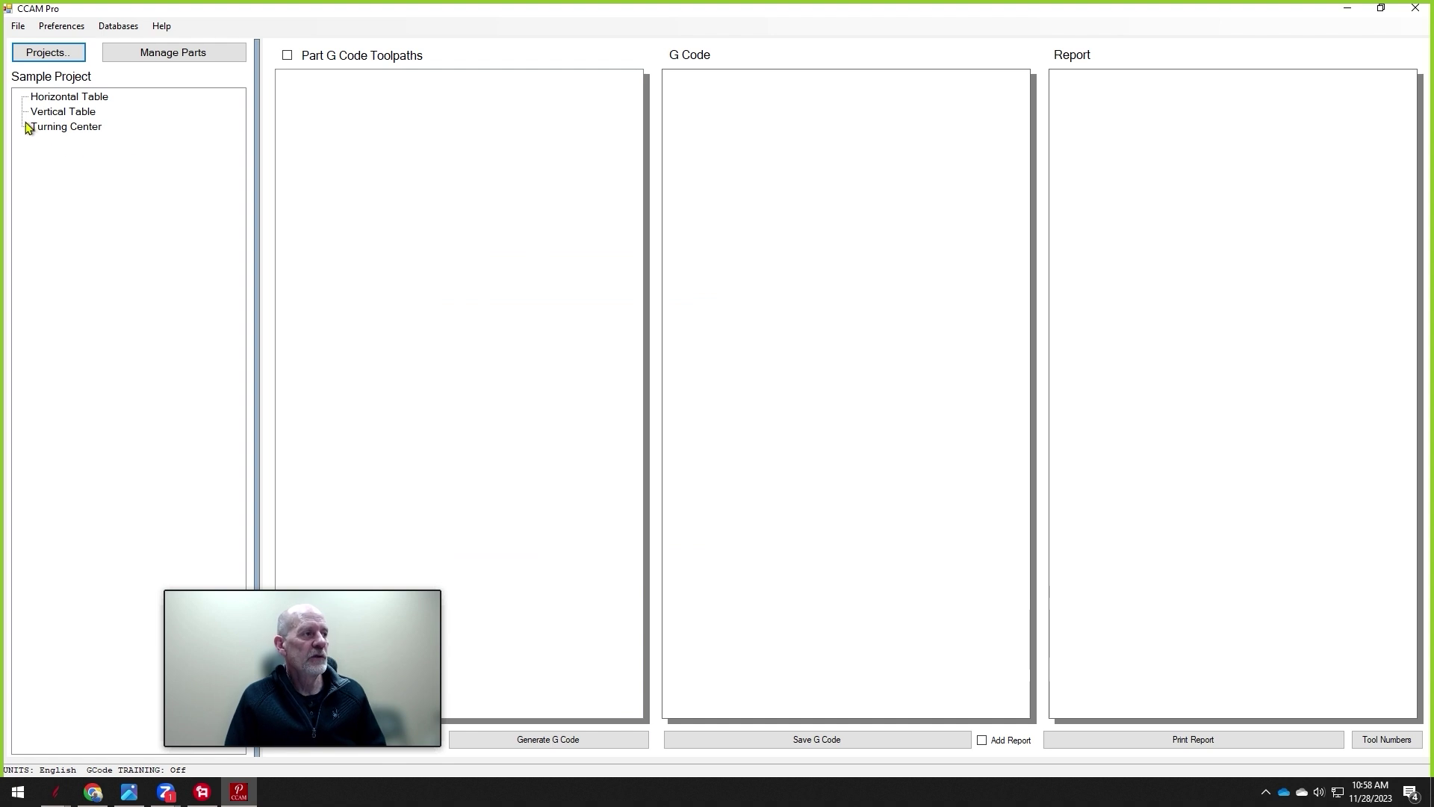
Start a new part named Table Top under the Horizontal Table workstation.
left_click(66, 111)
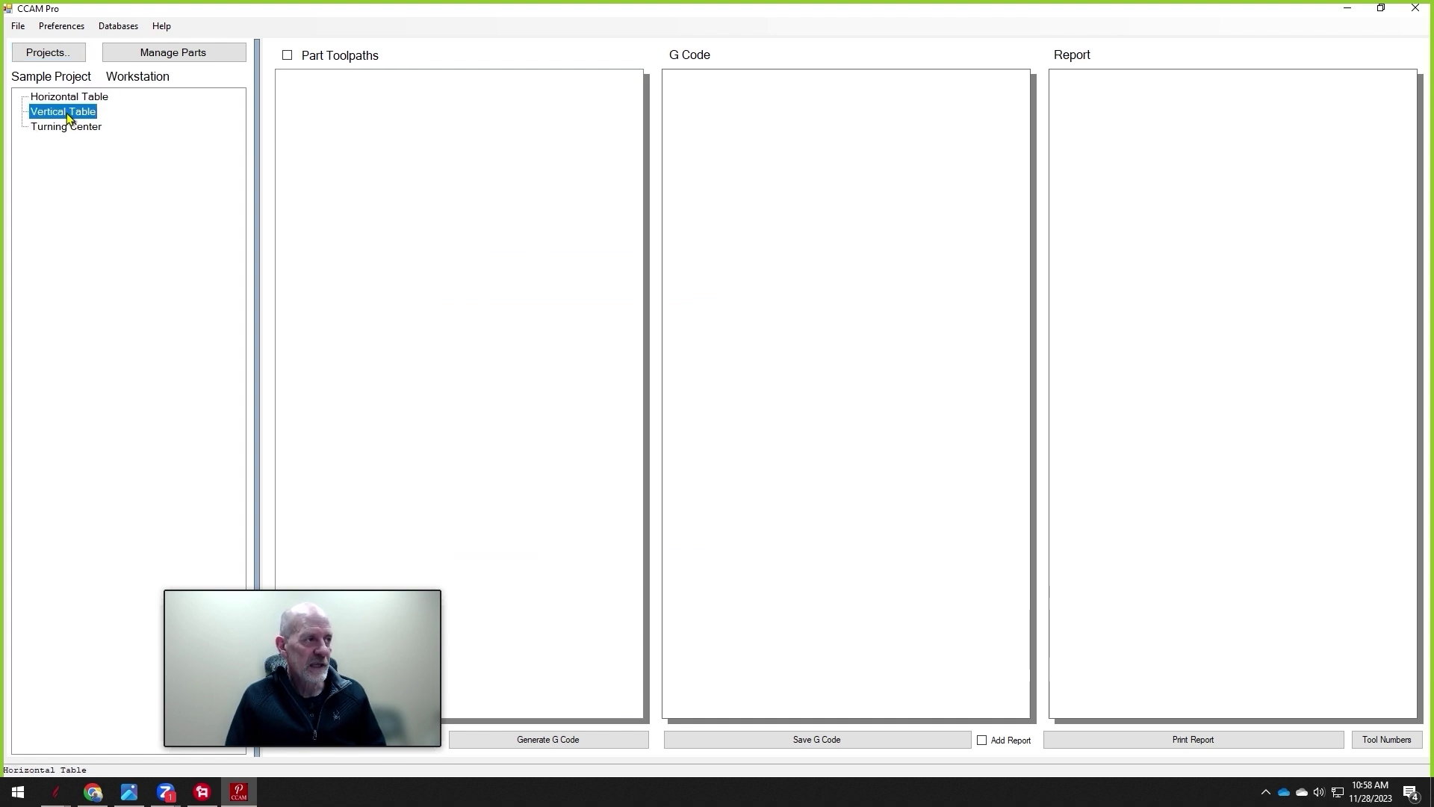
left_click(82, 131)
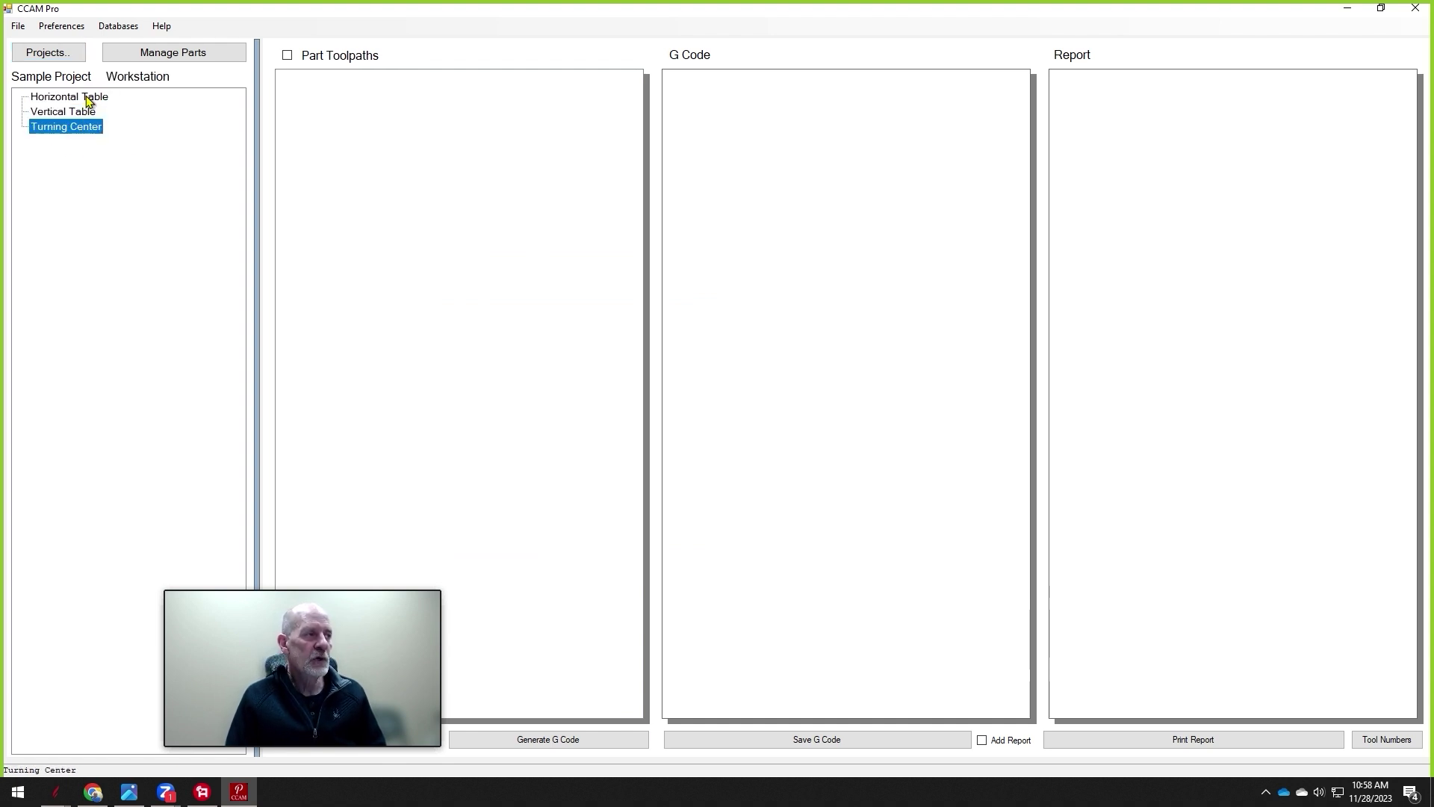
left_click(88, 99)
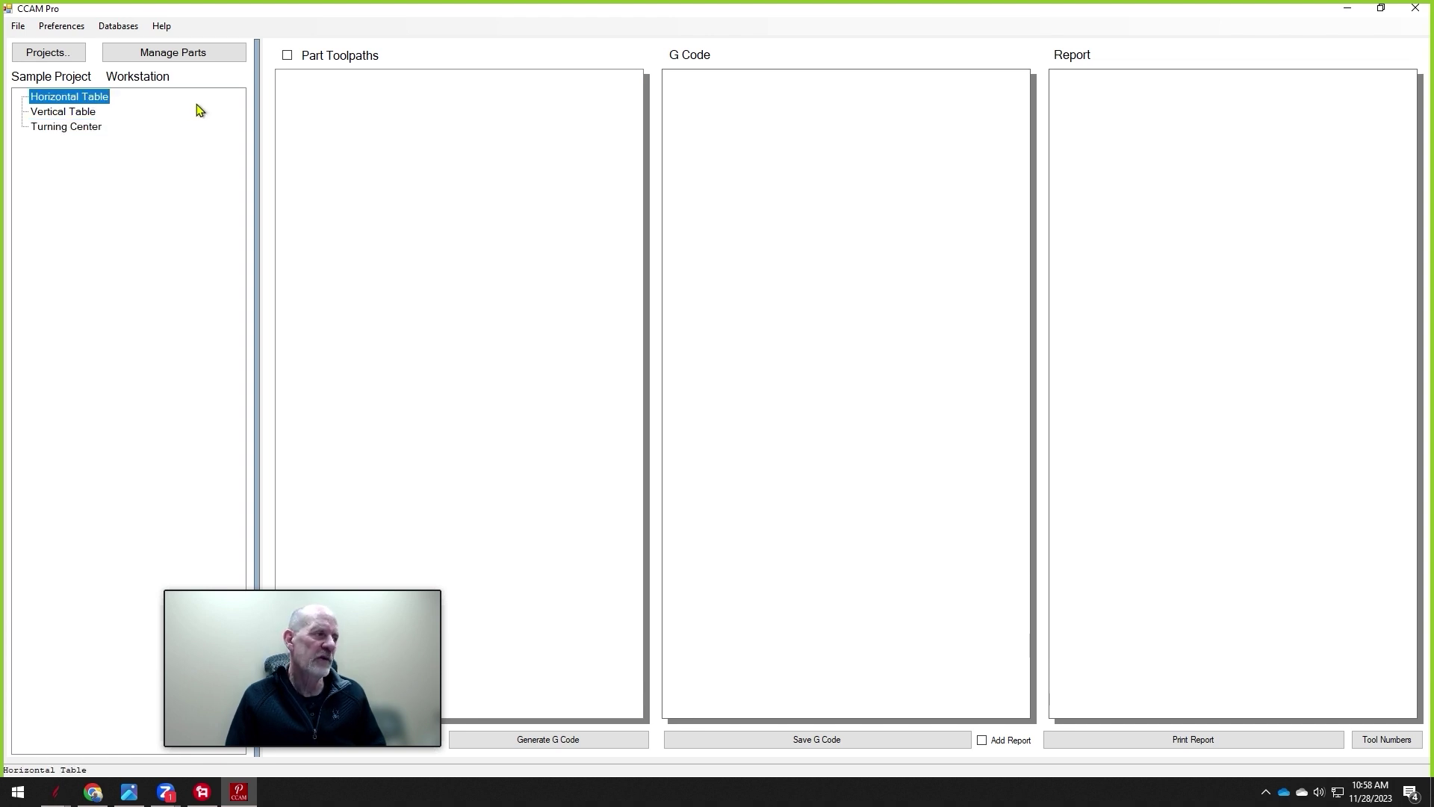
left_click(182, 56)
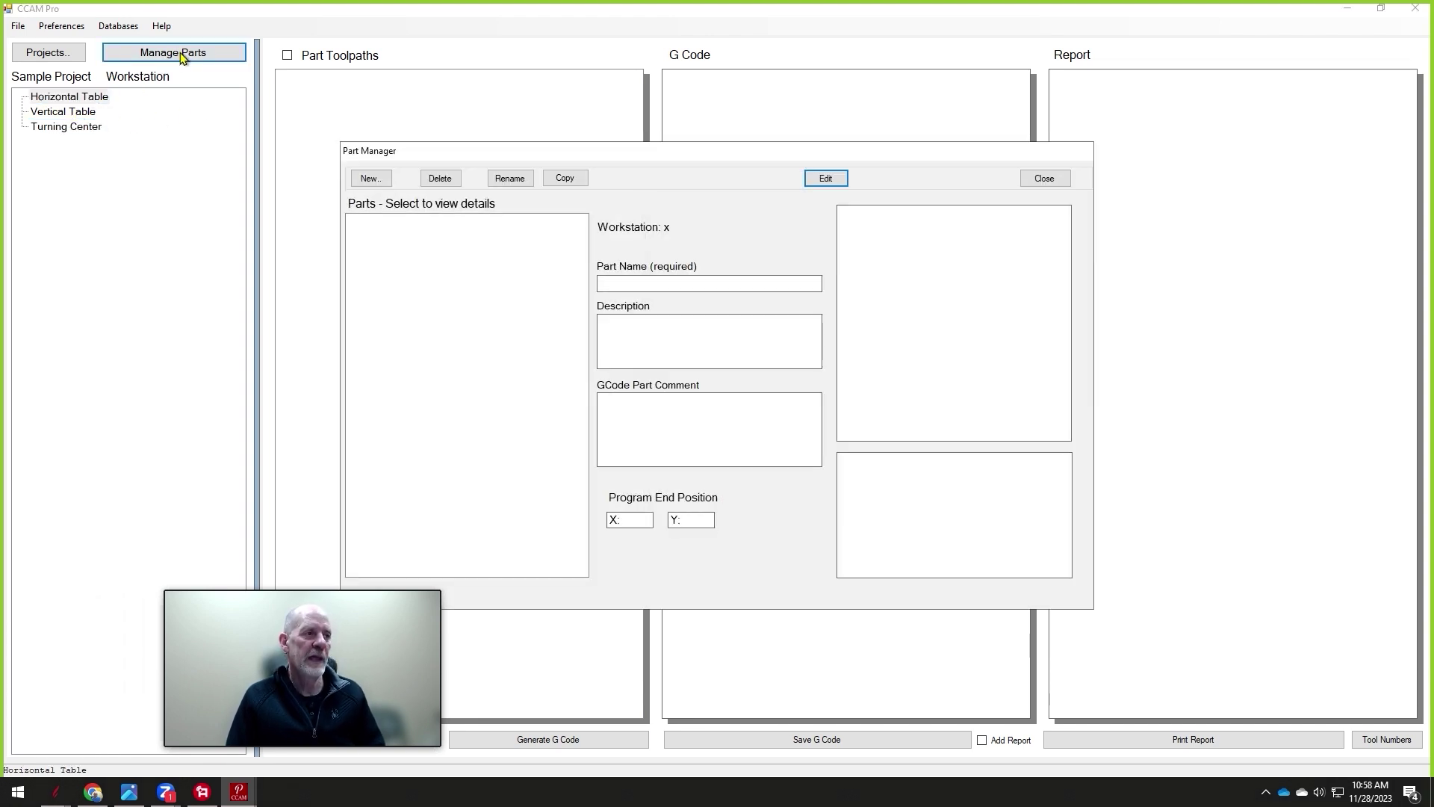
left_click(370, 178)
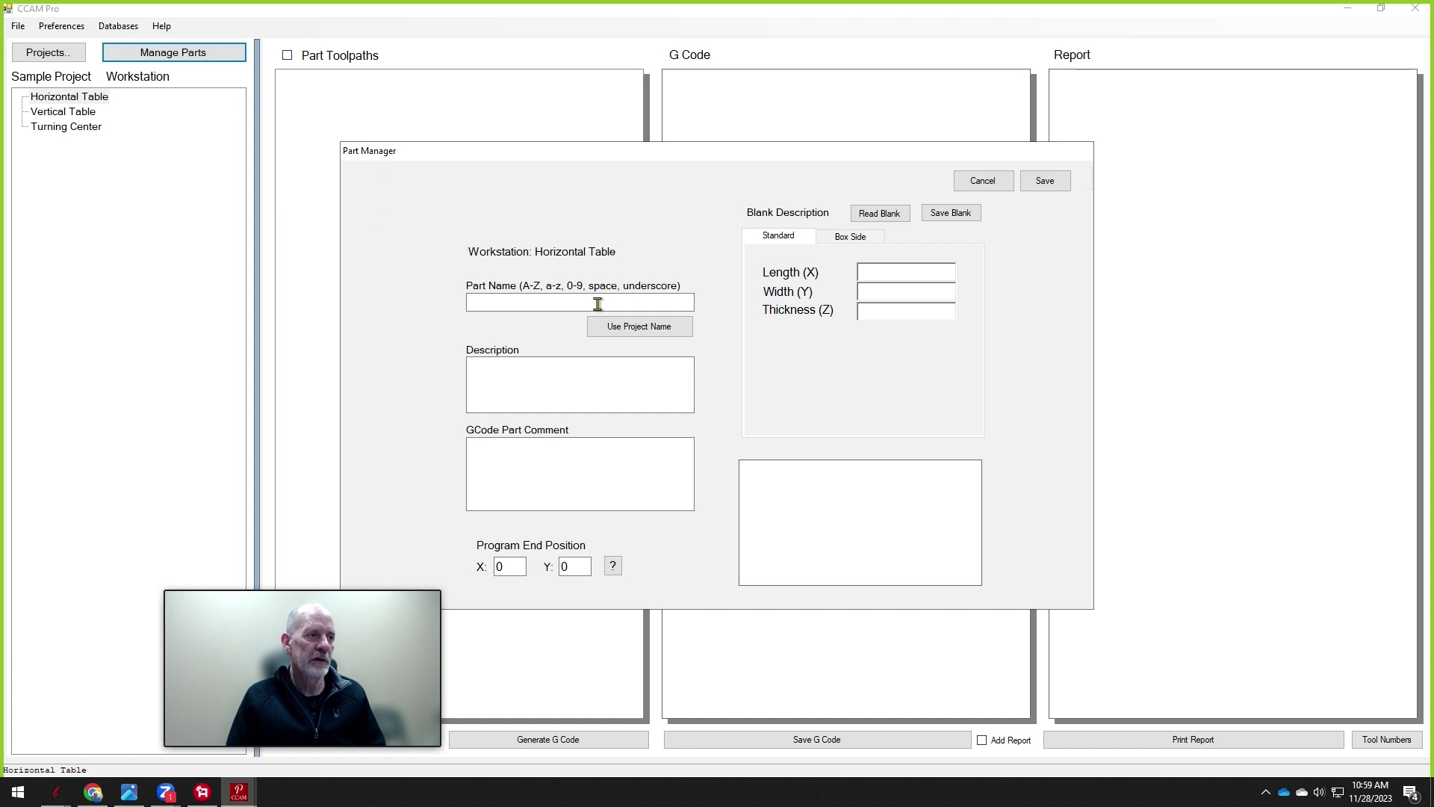
left_click(523, 301)
type("Table Top")
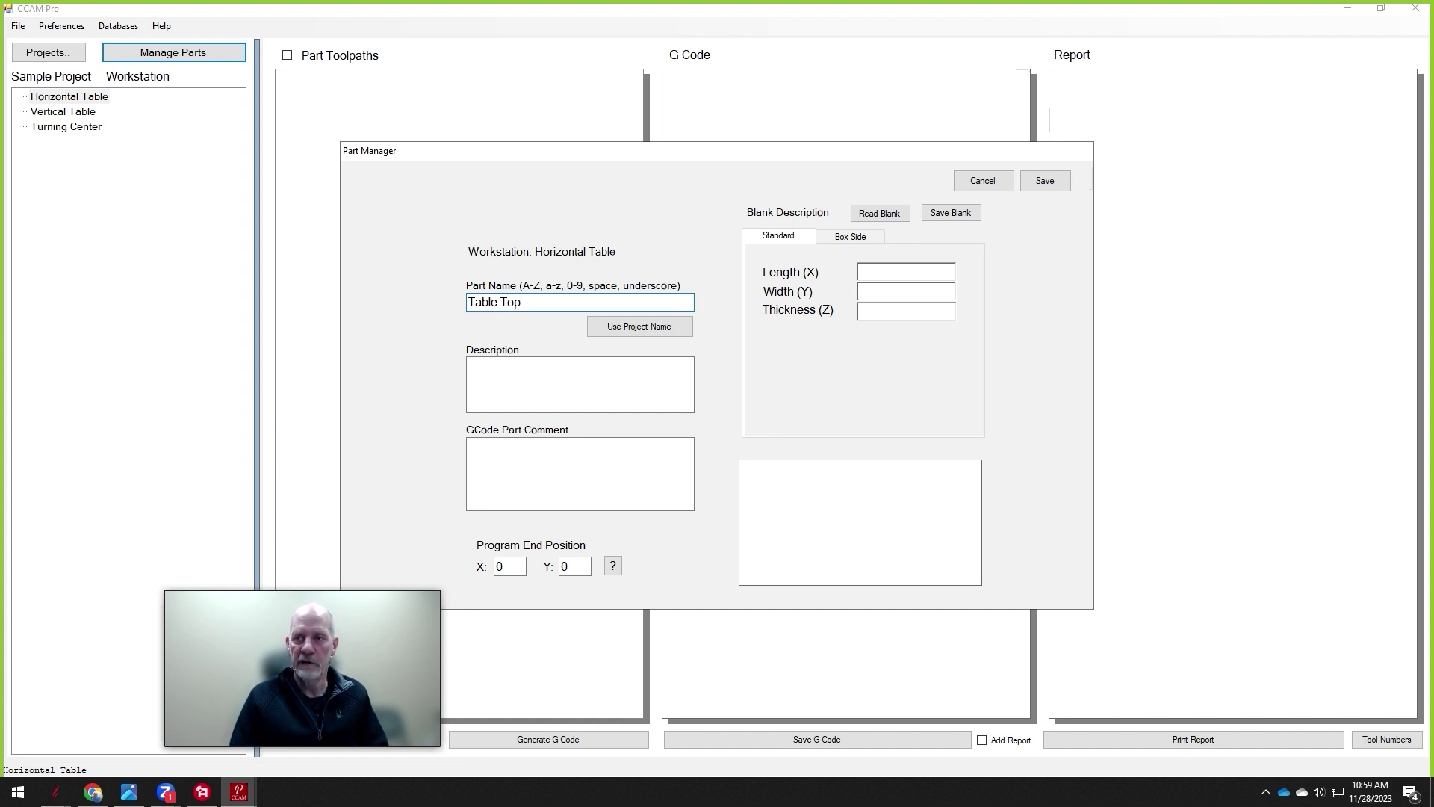
Set the Table Top's standard blank to length 14, width 14 and thickness .75, and save the part.
left_click(881, 271)
type("14")
left_click(880, 291)
type("14")
left_click(894, 312)
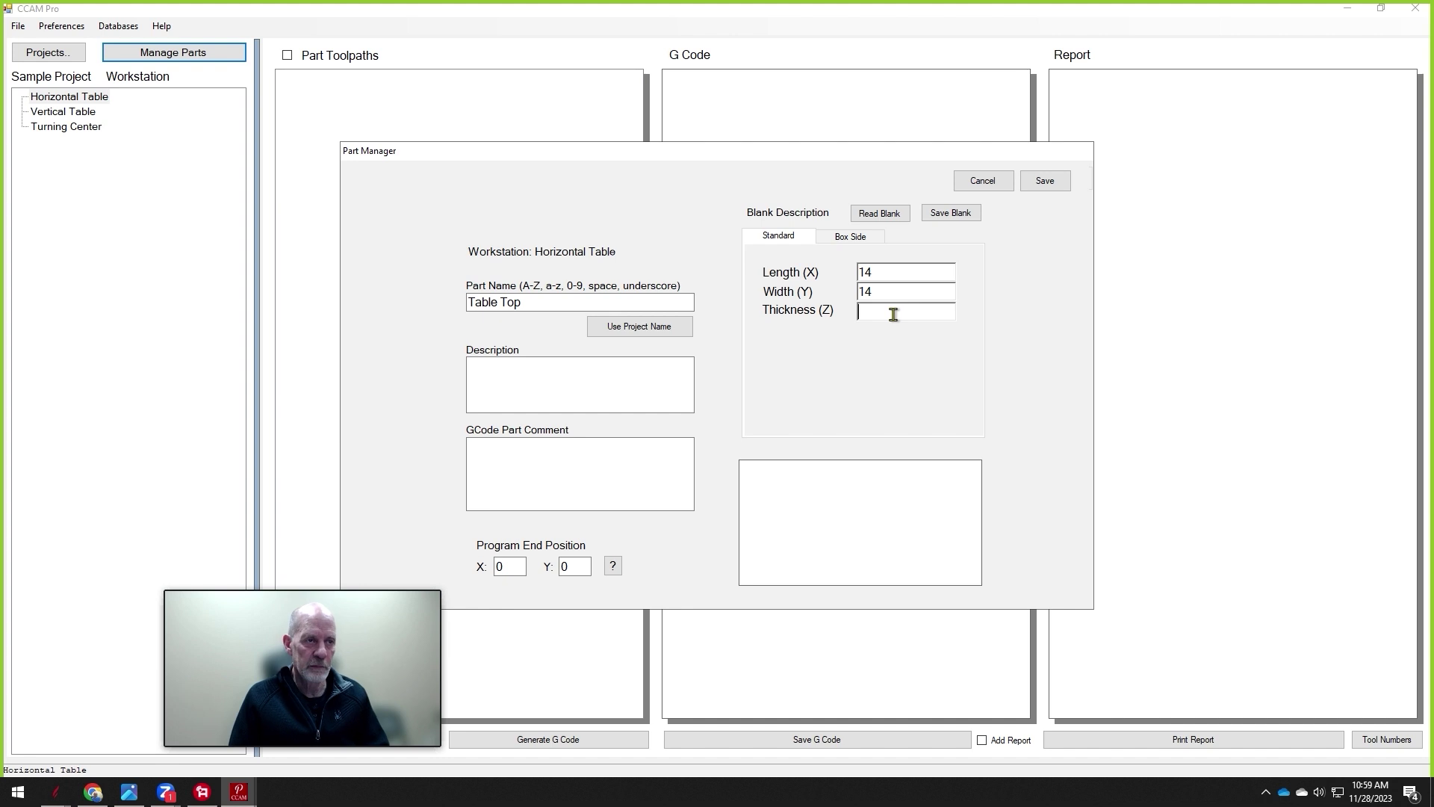
type(".75")
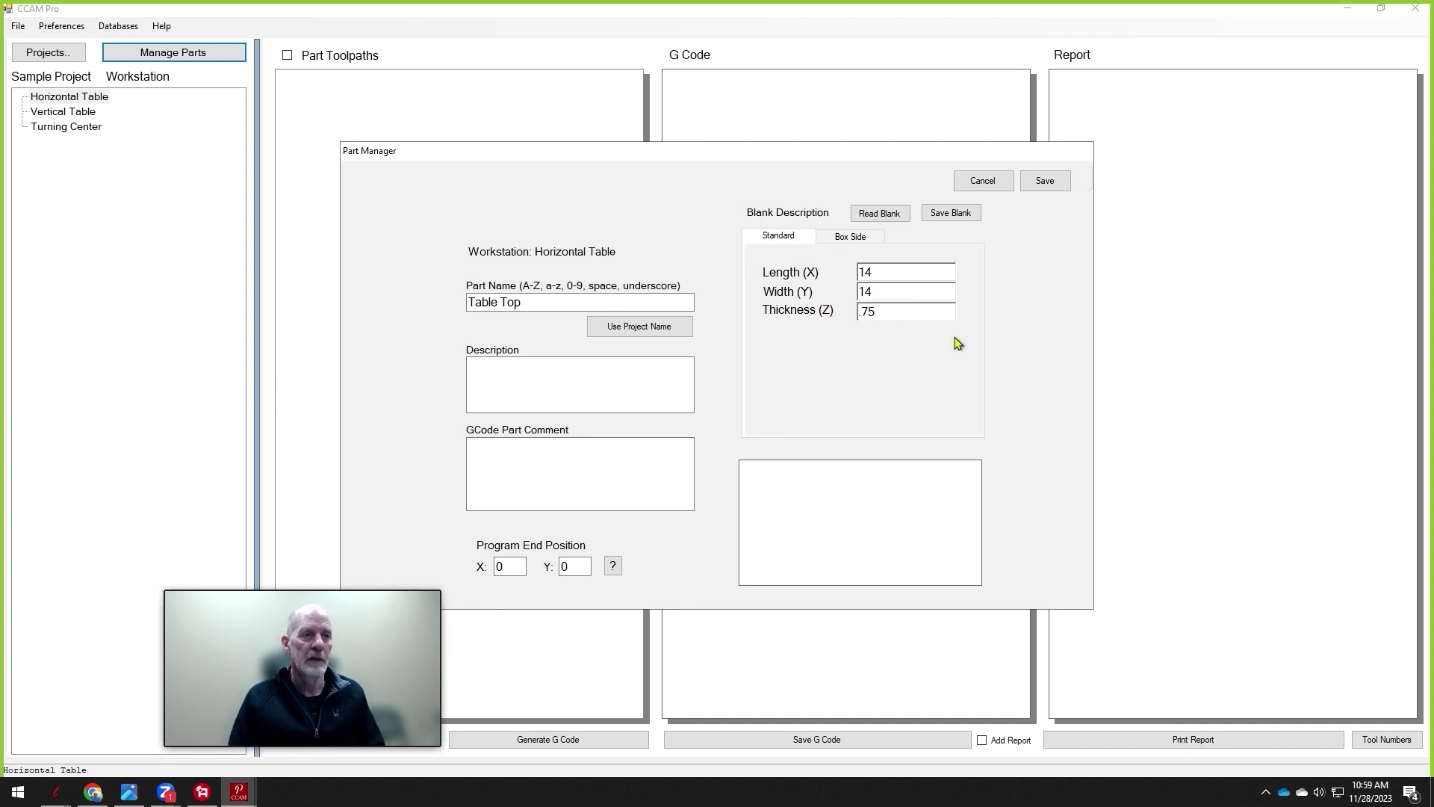
left_click(1059, 177)
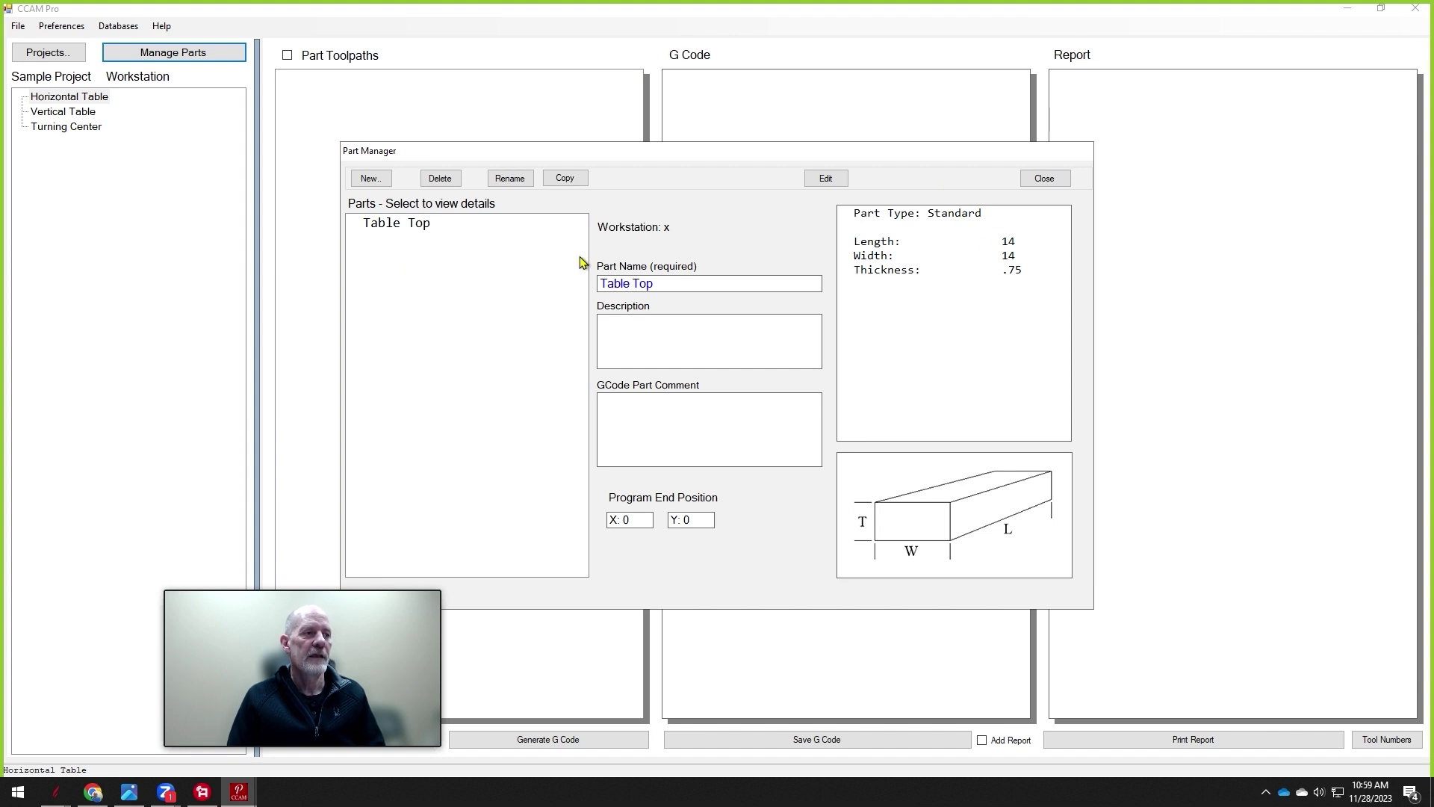
left_click(1054, 181)
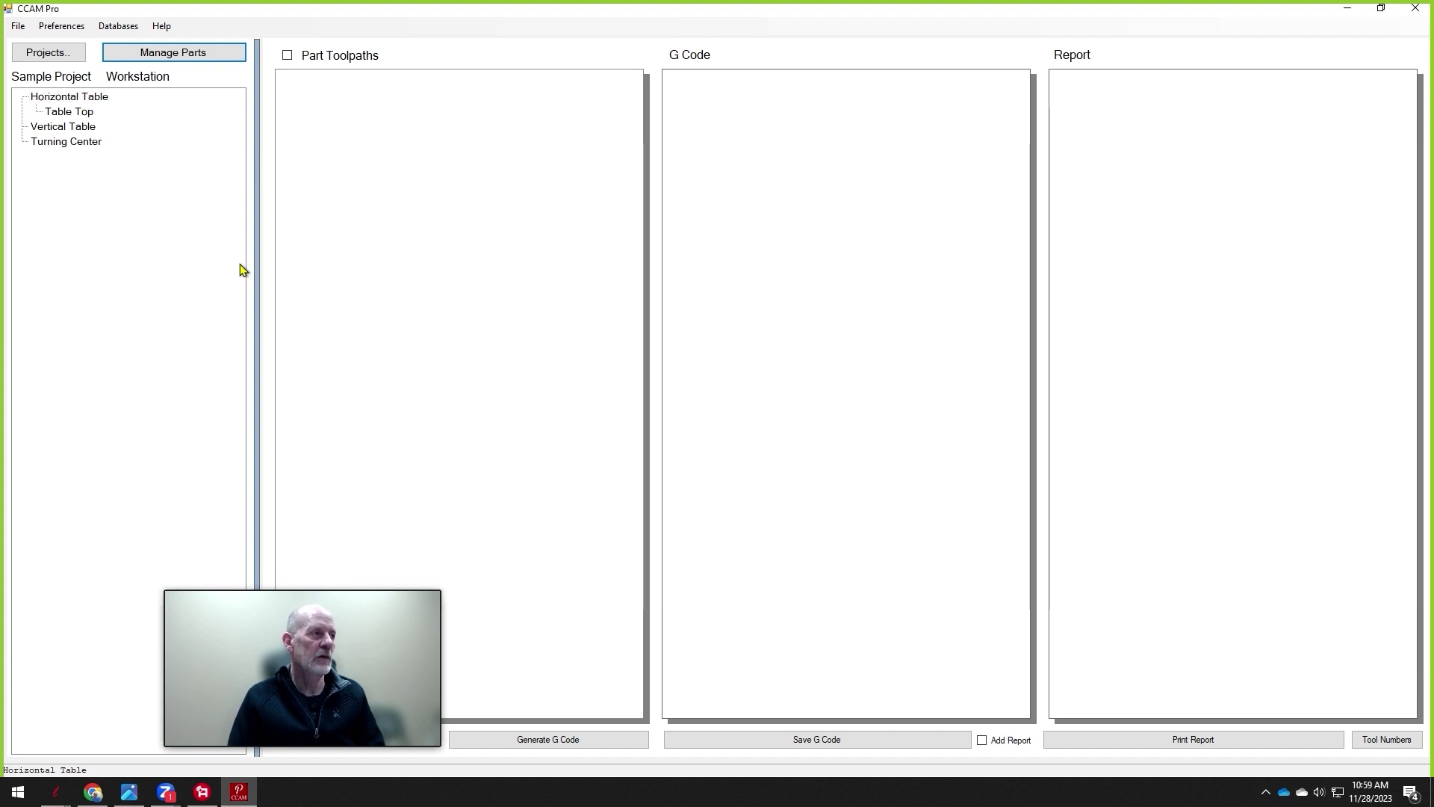
Start a new part named Leg under the Turning Center workstation.
left_click(68, 99)
left_click(69, 113)
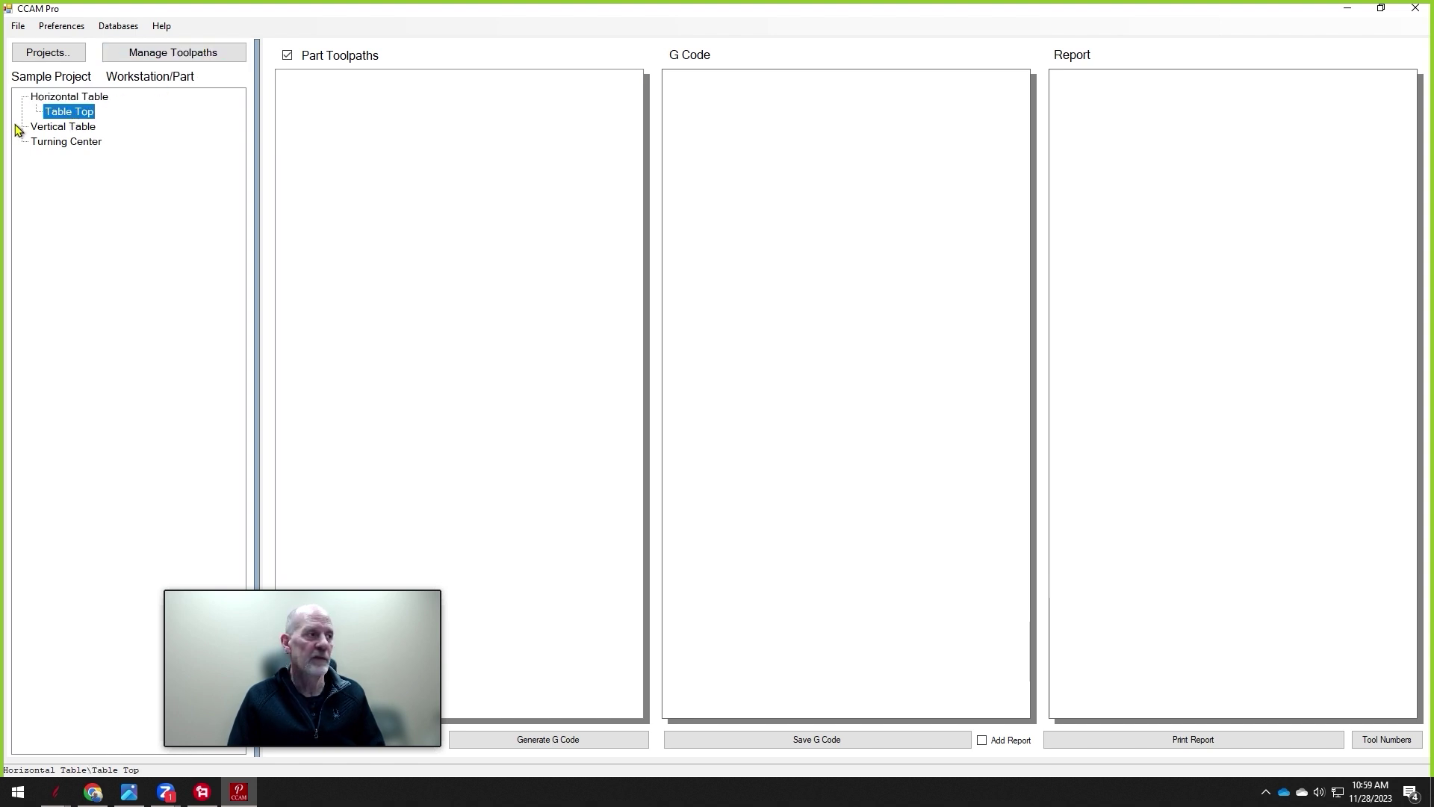
left_click(64, 128)
left_click(79, 129)
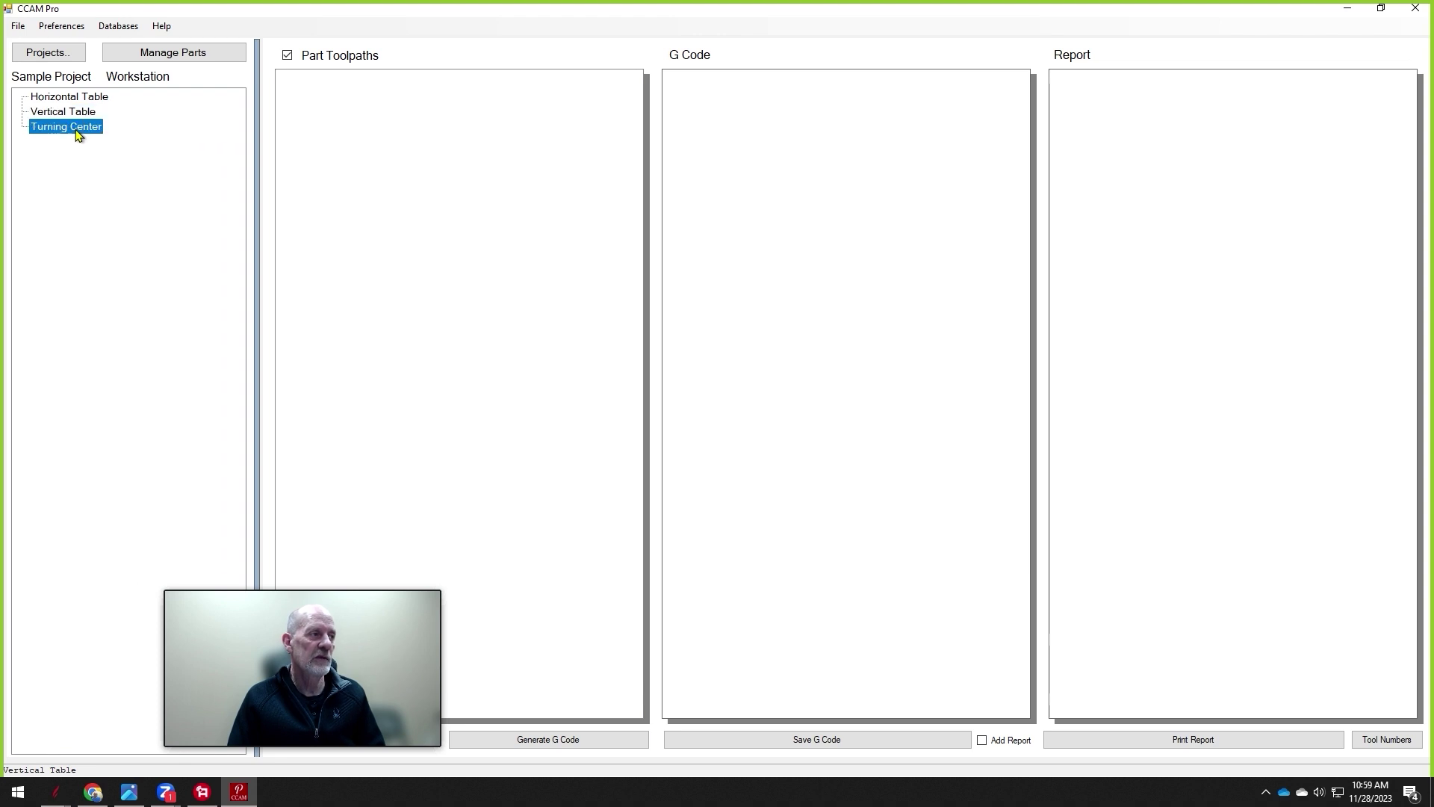
left_click(183, 57)
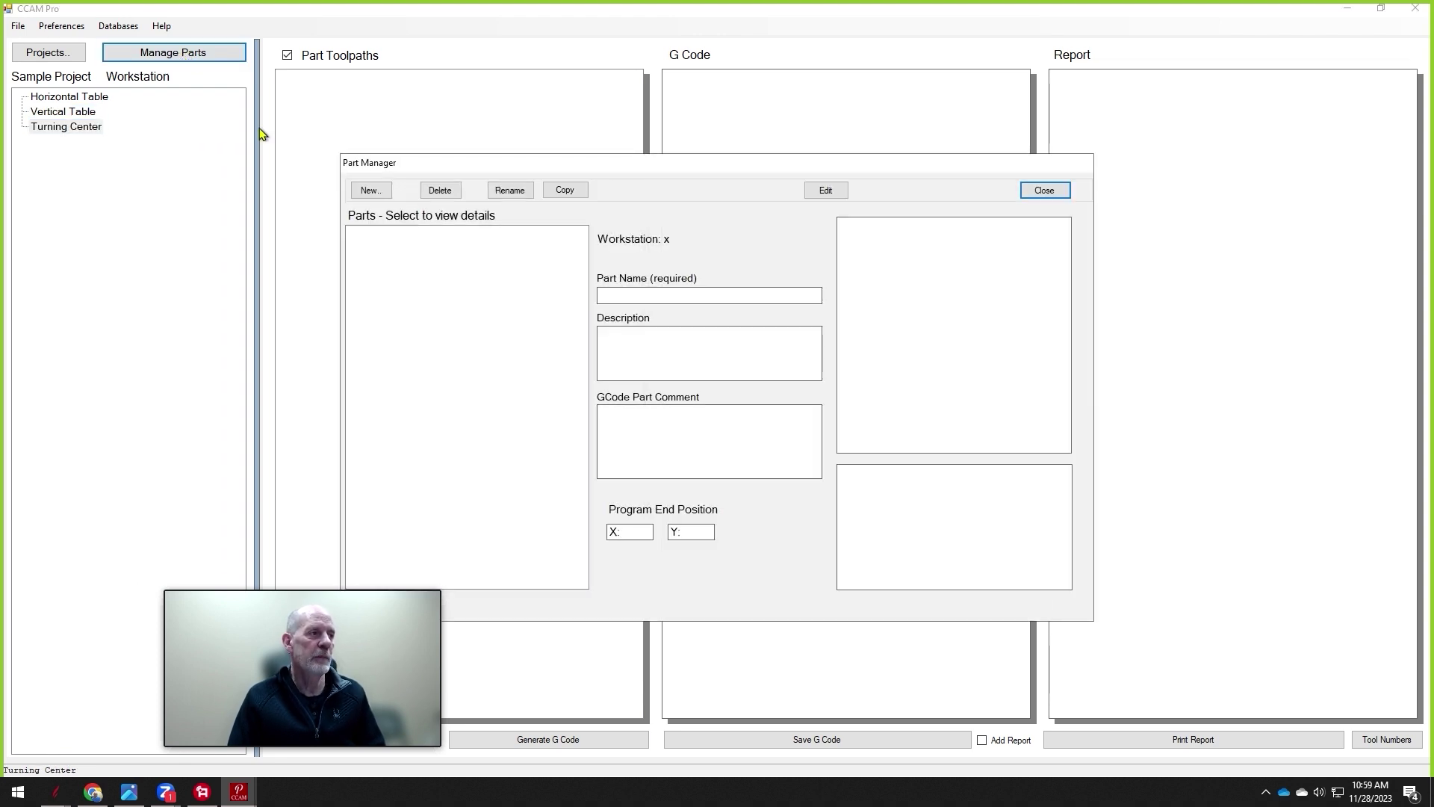
left_click(570, 317)
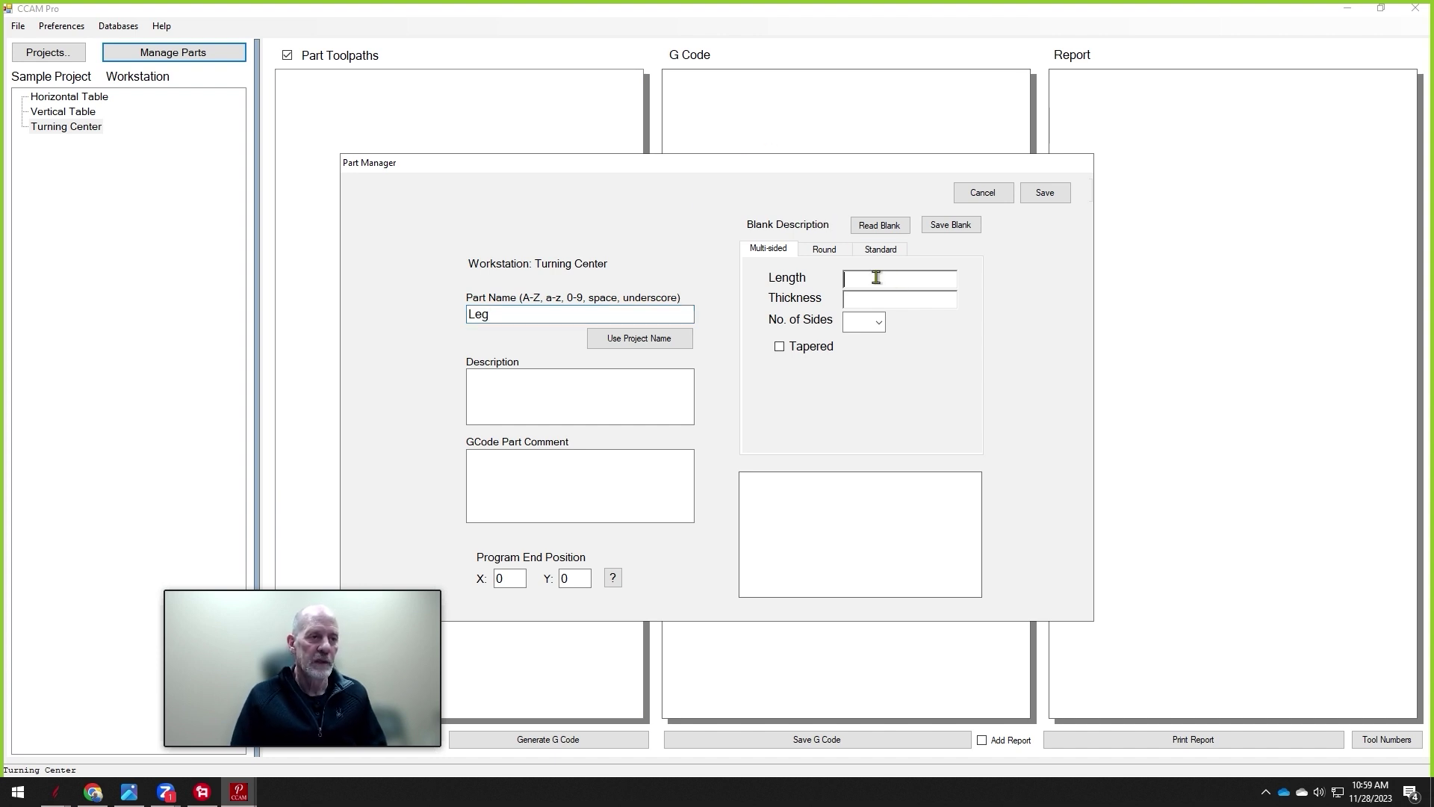
Define the Leg's multi-sided blank with length 28, thickness 2.5 and 4 sides, and save the part.
left_click(847, 298)
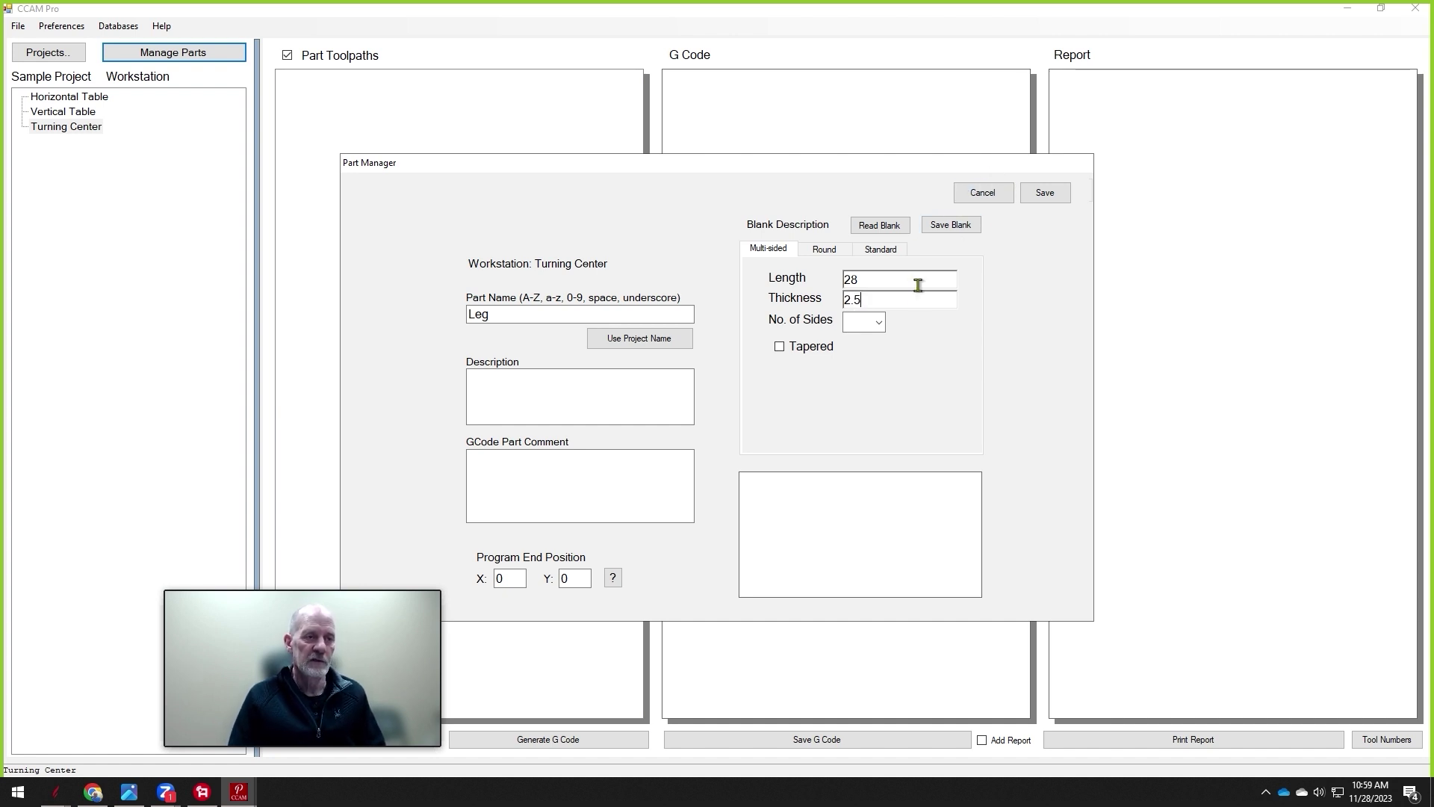
left_click(879, 322)
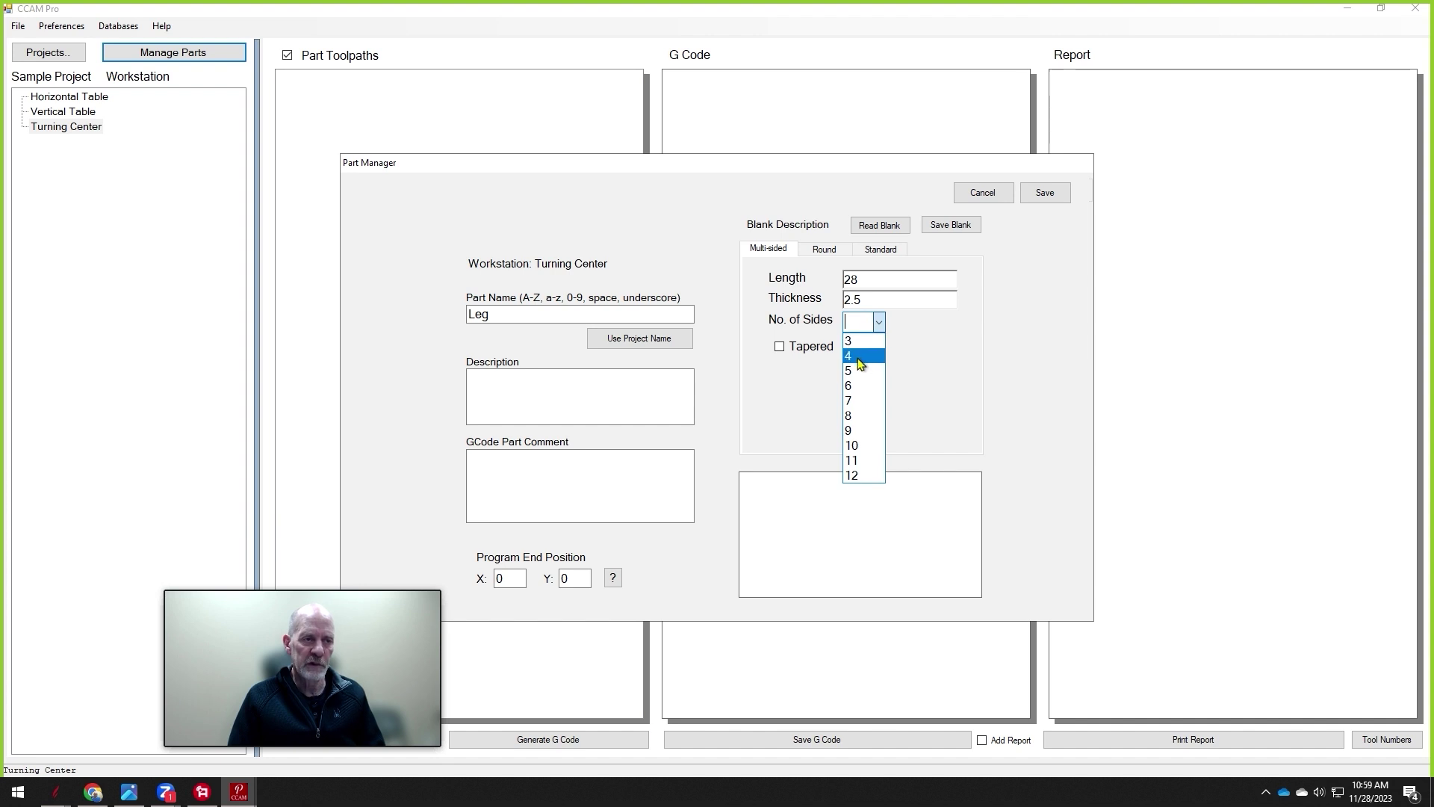
left_click(859, 355)
left_click(1046, 194)
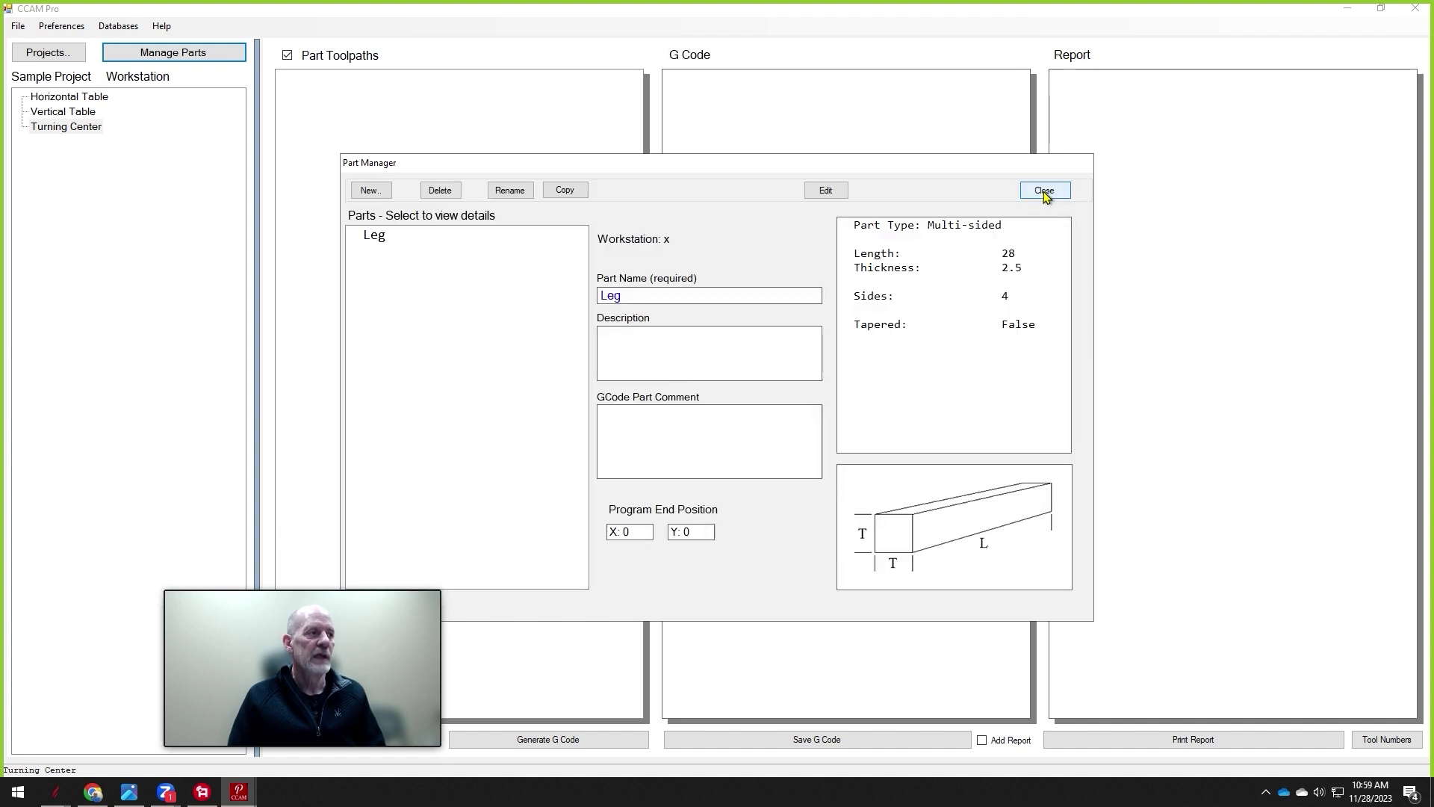
left_click(1046, 191)
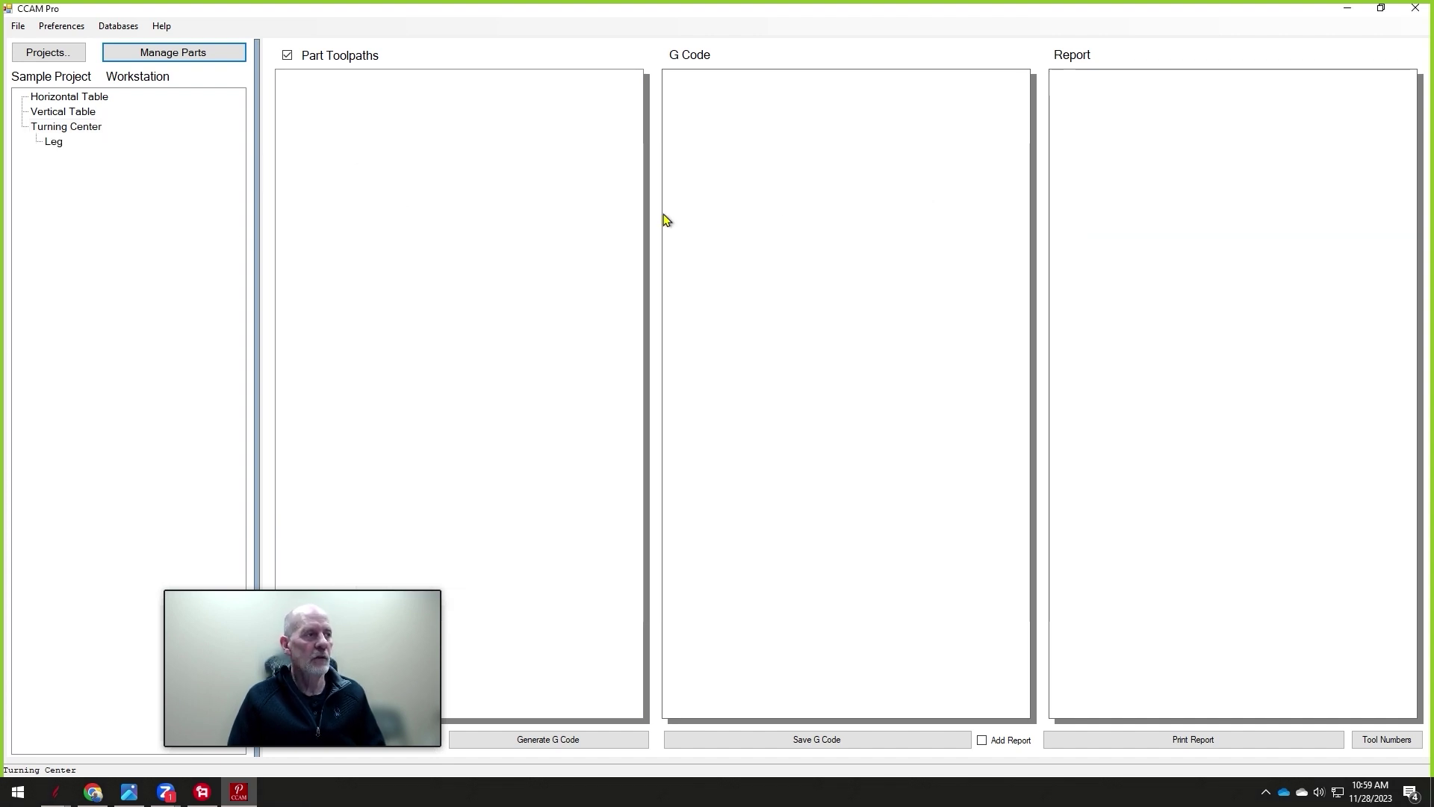
Look through the Import, Indexing, Spiral, Turning and Other toolpath template groups available for the Leg part.
left_click(54, 147)
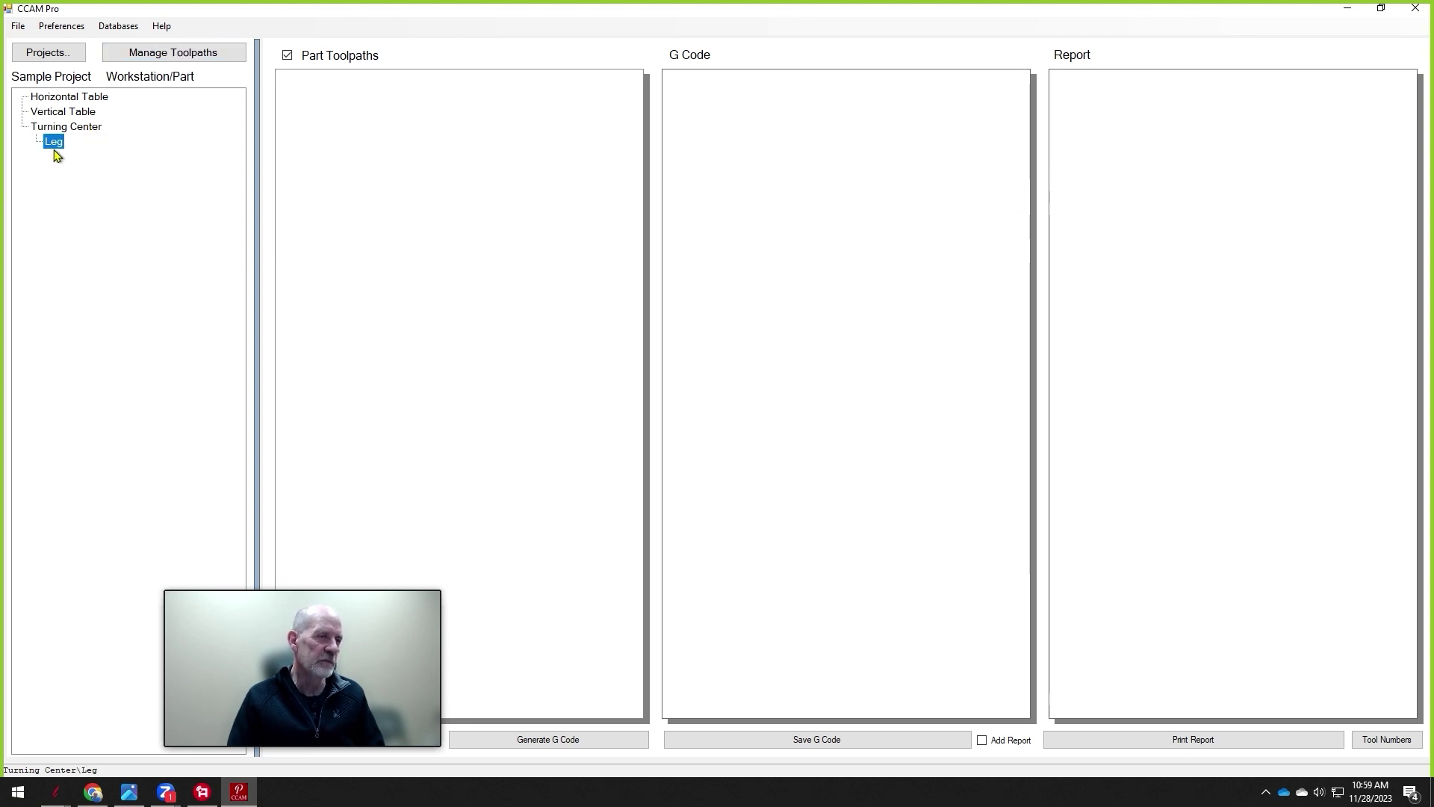
left_click(181, 56)
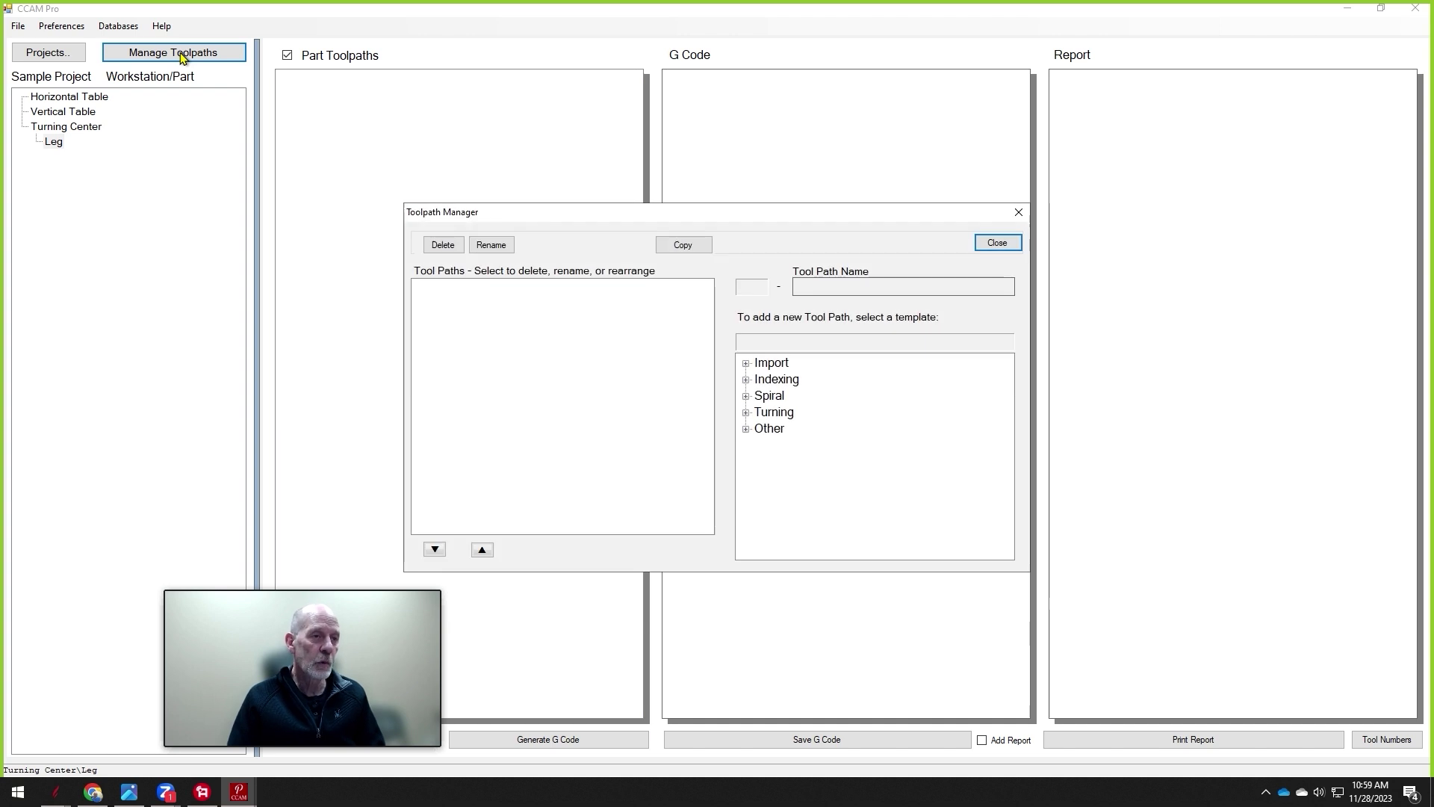
left_click(747, 364)
left_click(746, 364)
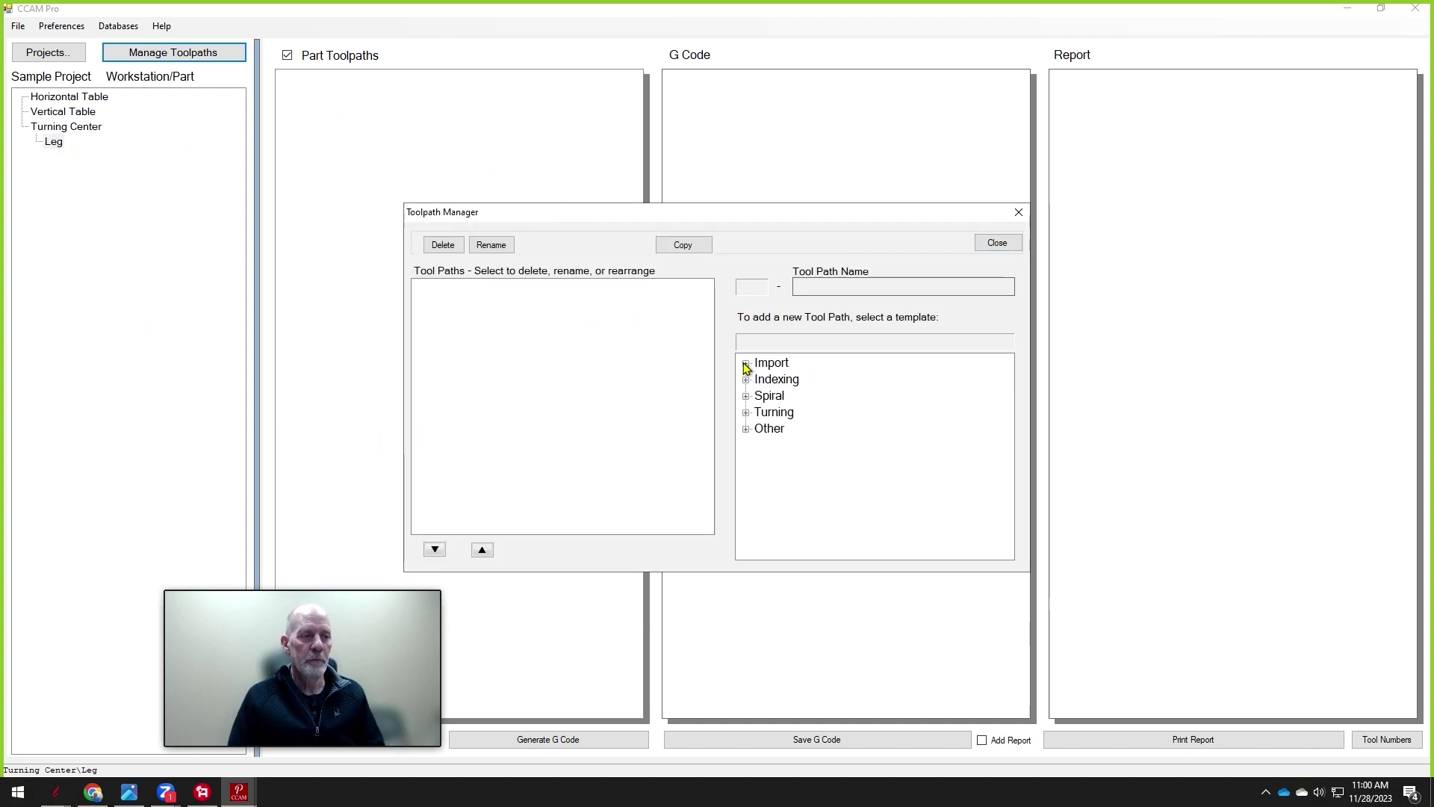
left_click(747, 379)
left_click(746, 379)
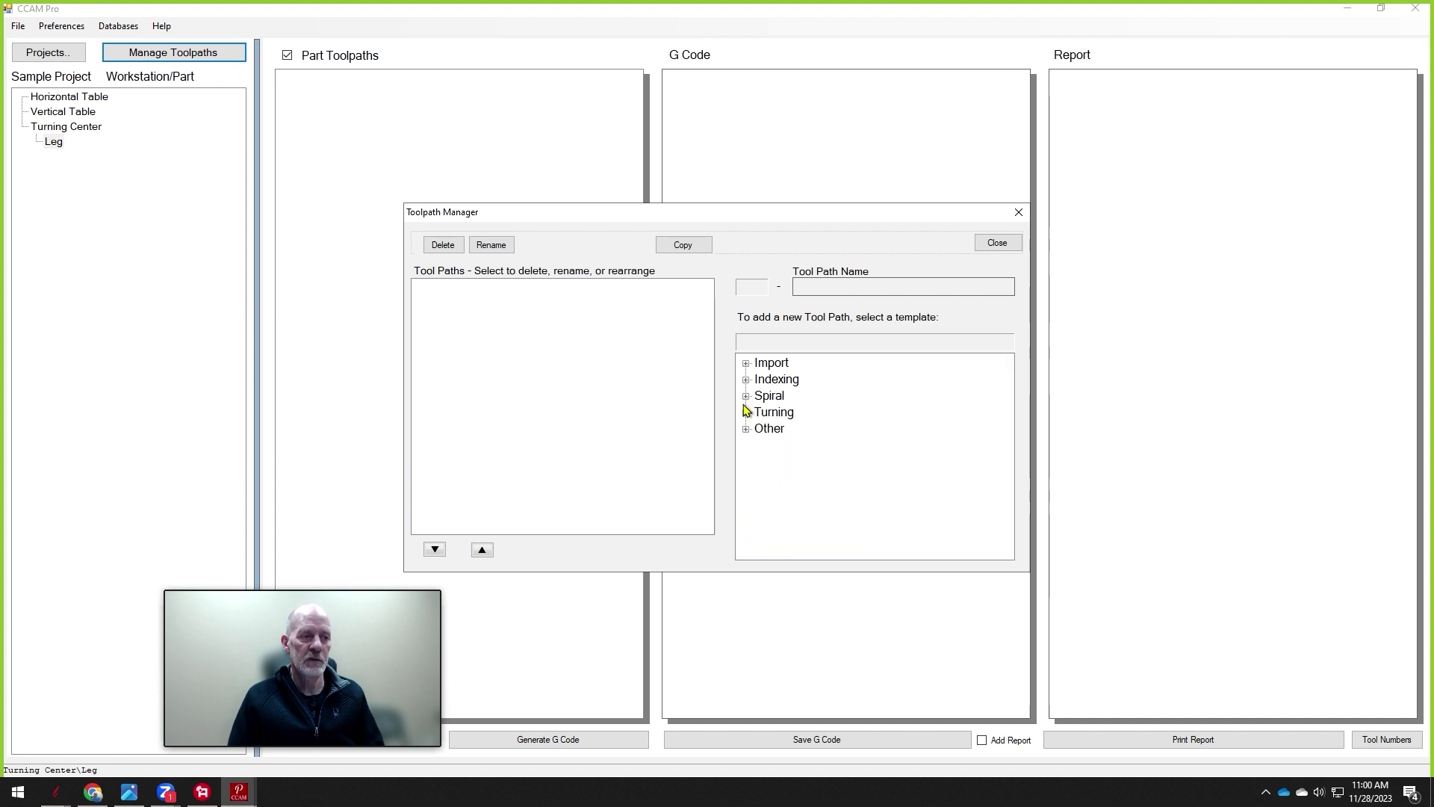
left_click(747, 397)
left_click(746, 397)
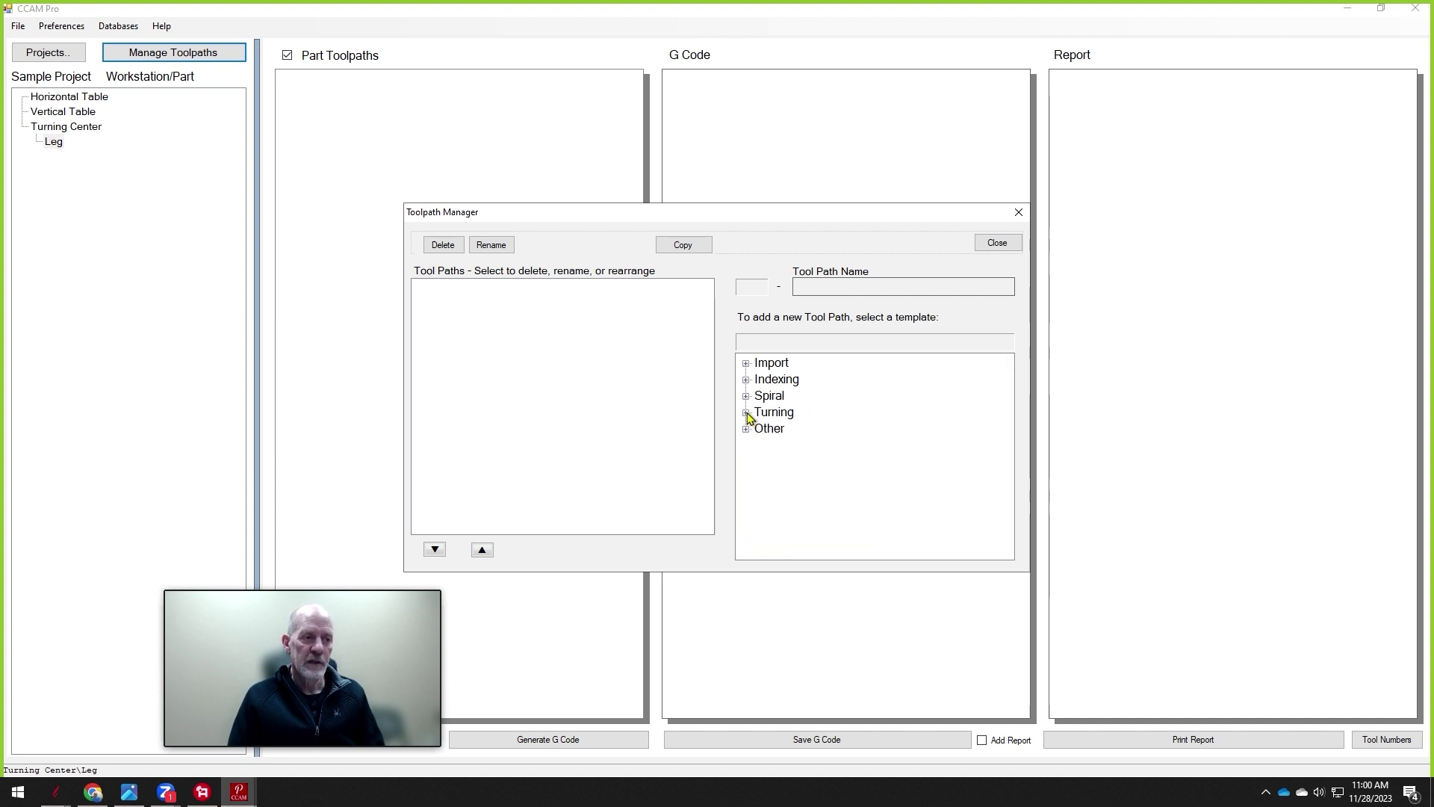
left_click(747, 413)
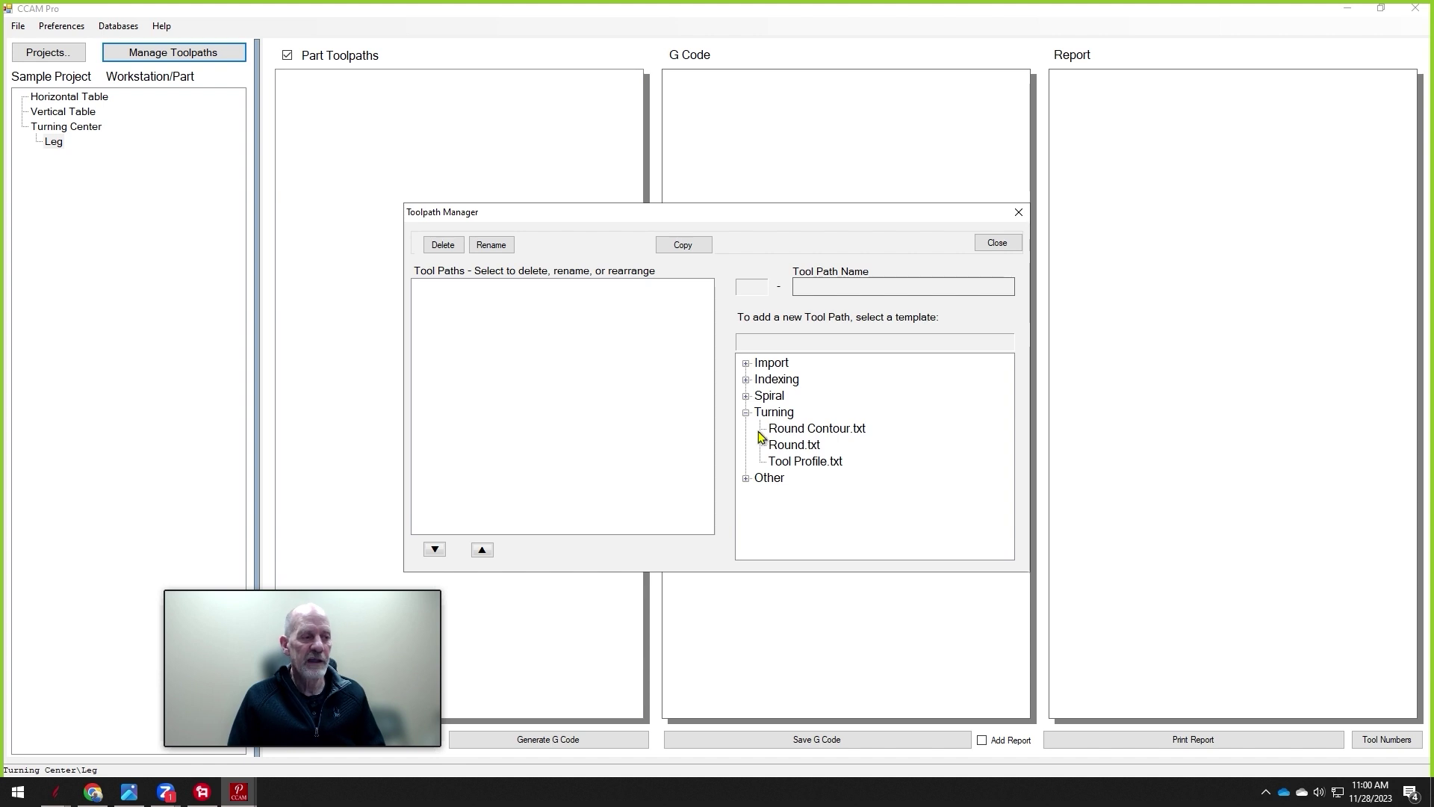
left_click(747, 413)
left_click(746, 429)
left_click(746, 430)
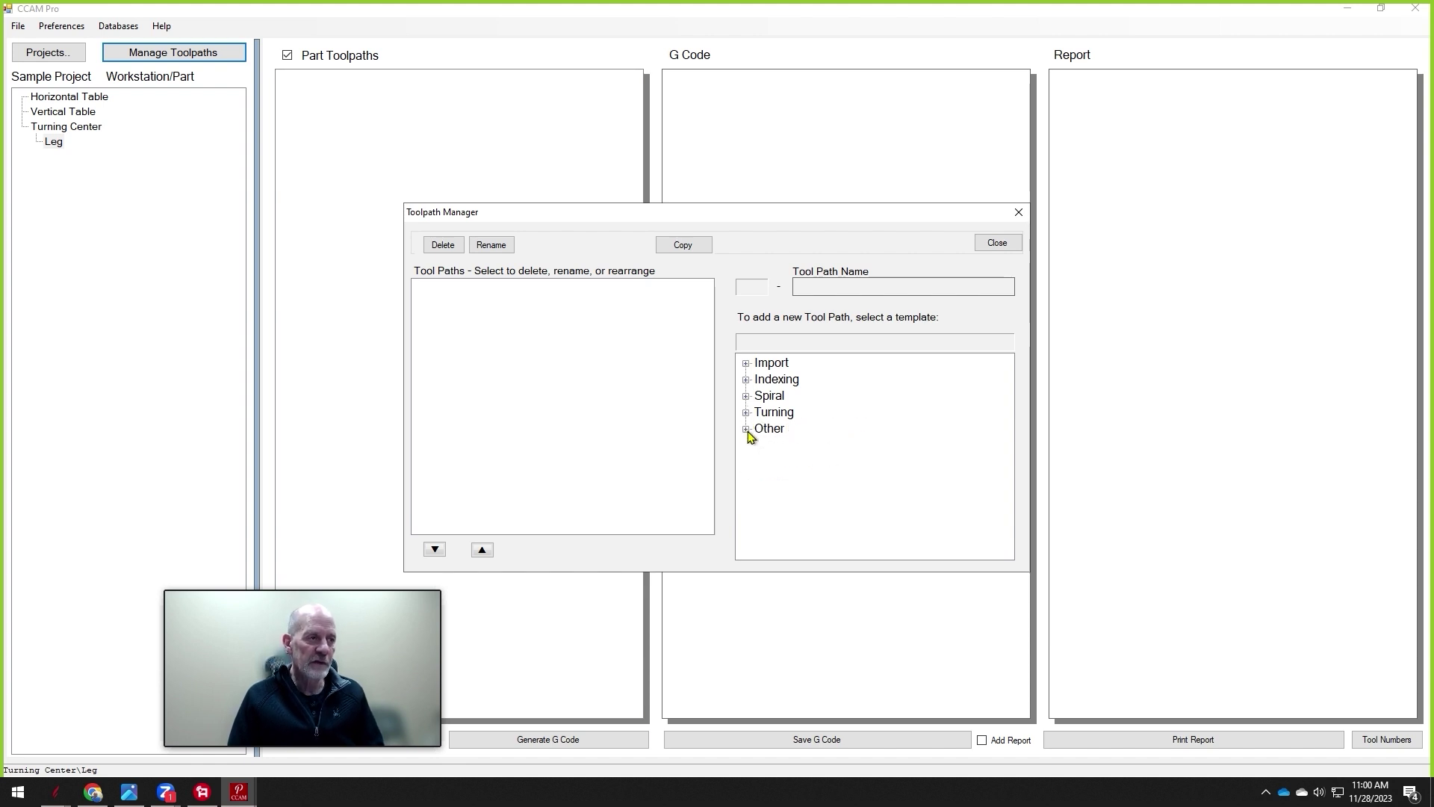
left_click(1001, 244)
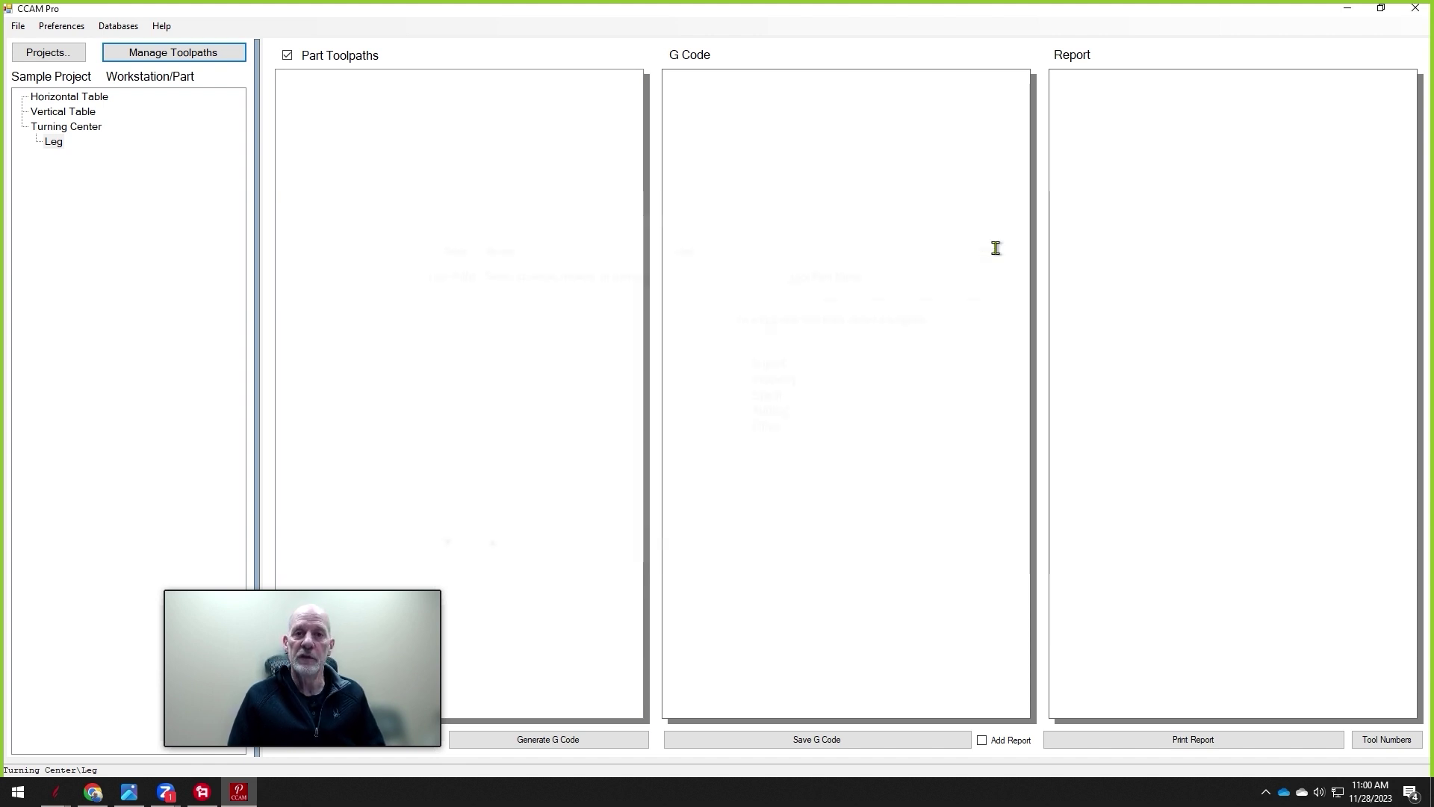
Look through the 3_Axis and Import toolpath template groups available for the Table Top part under Horizontal Table.
left_click(75, 103)
left_click(78, 113)
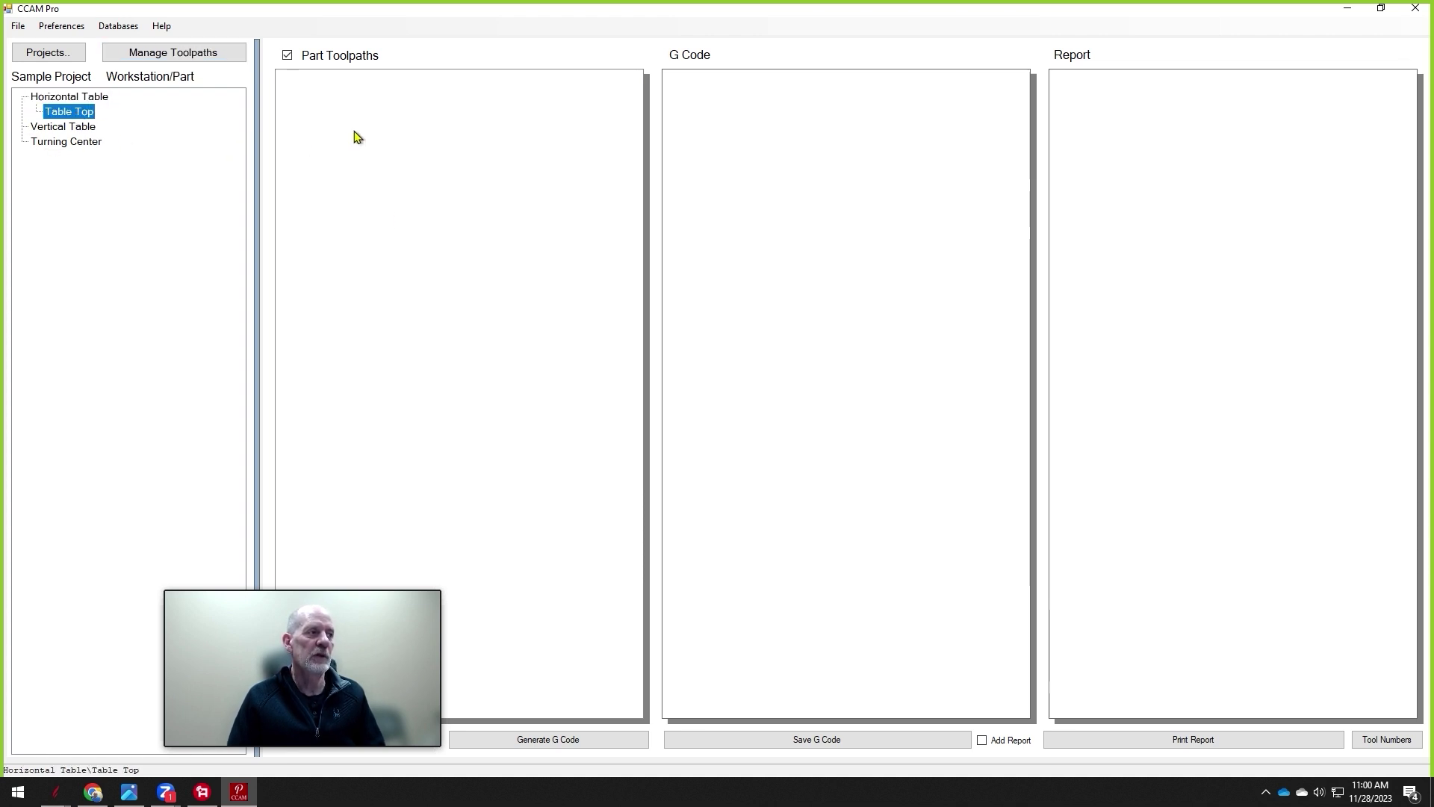
left_click(178, 59)
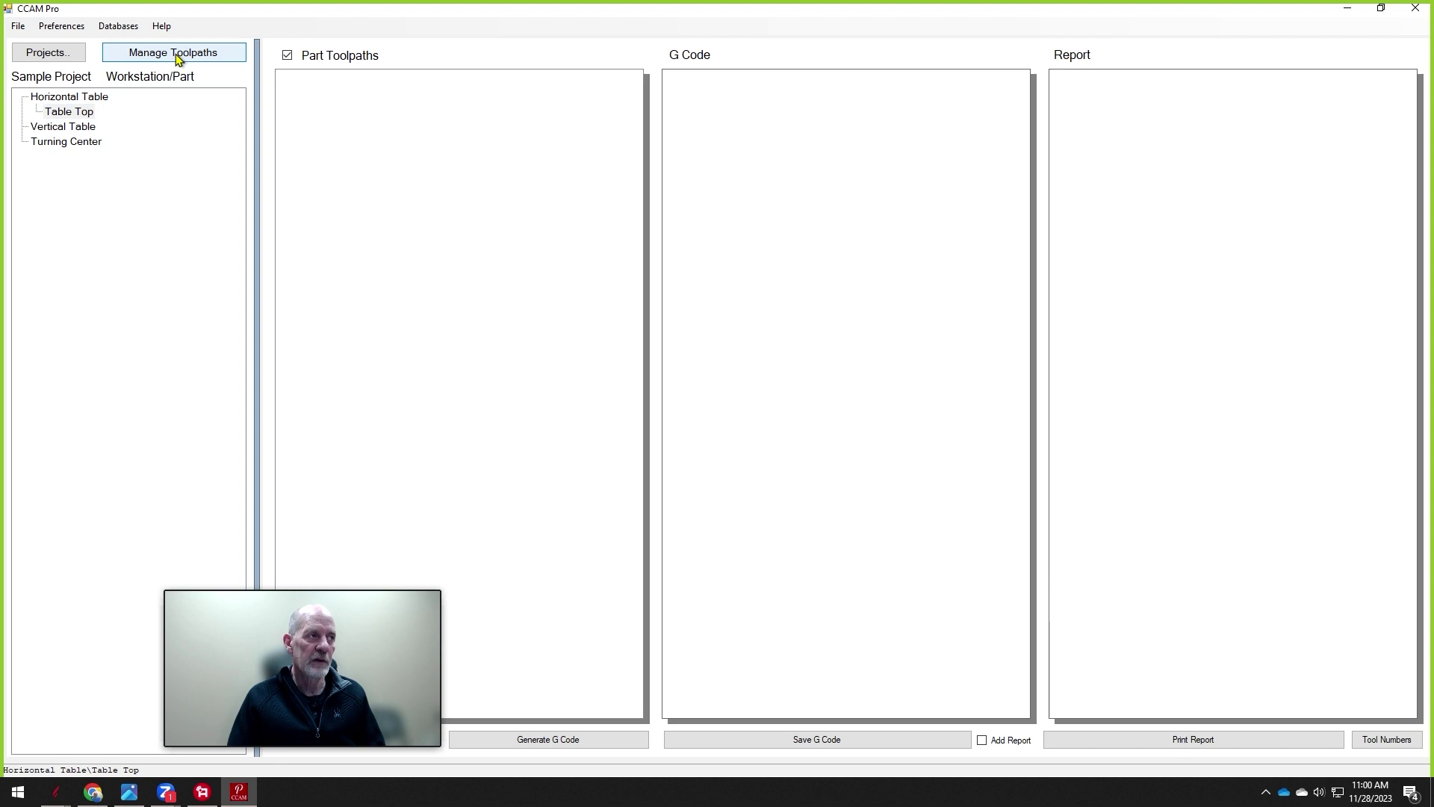
left_click(746, 380)
left_click(748, 380)
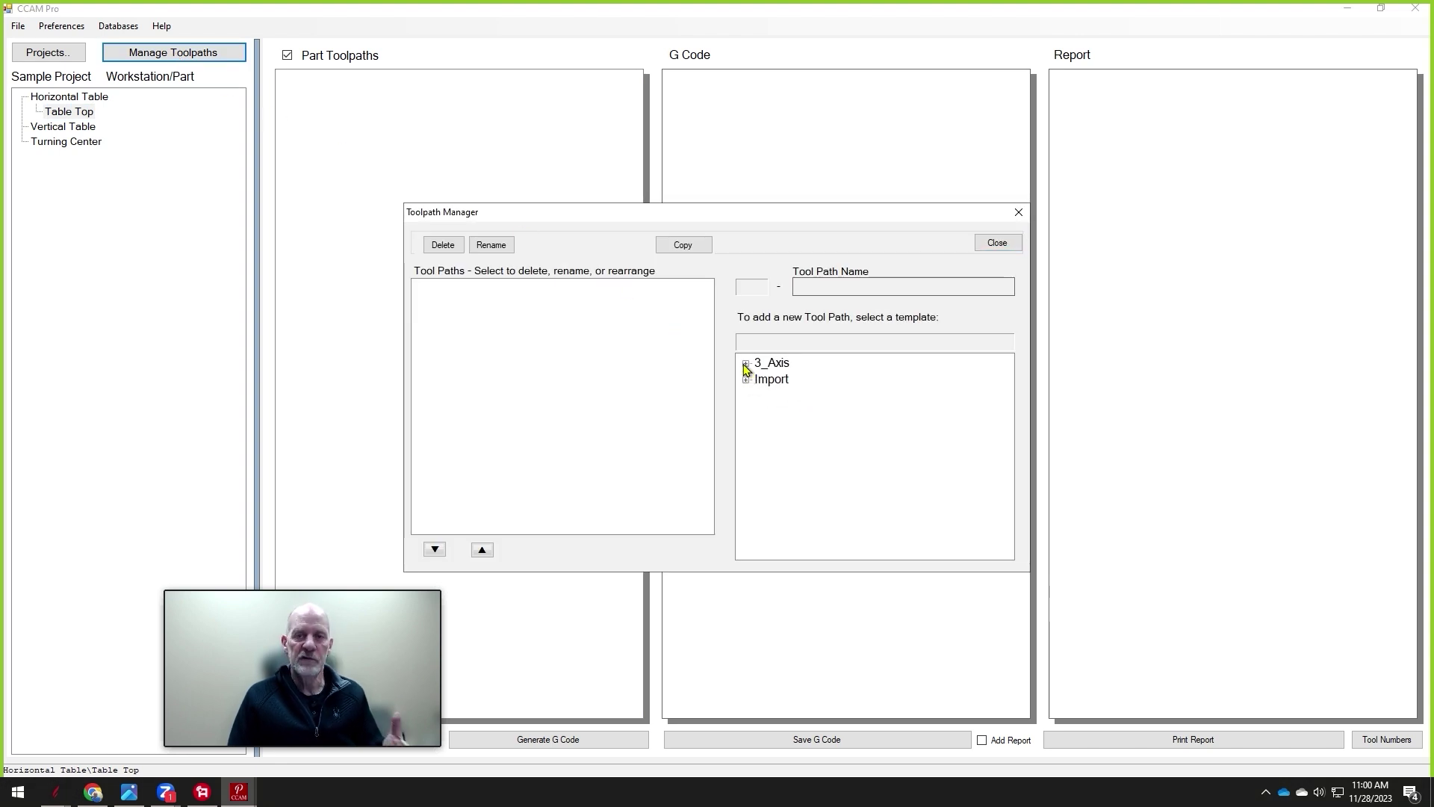
left_click(747, 365)
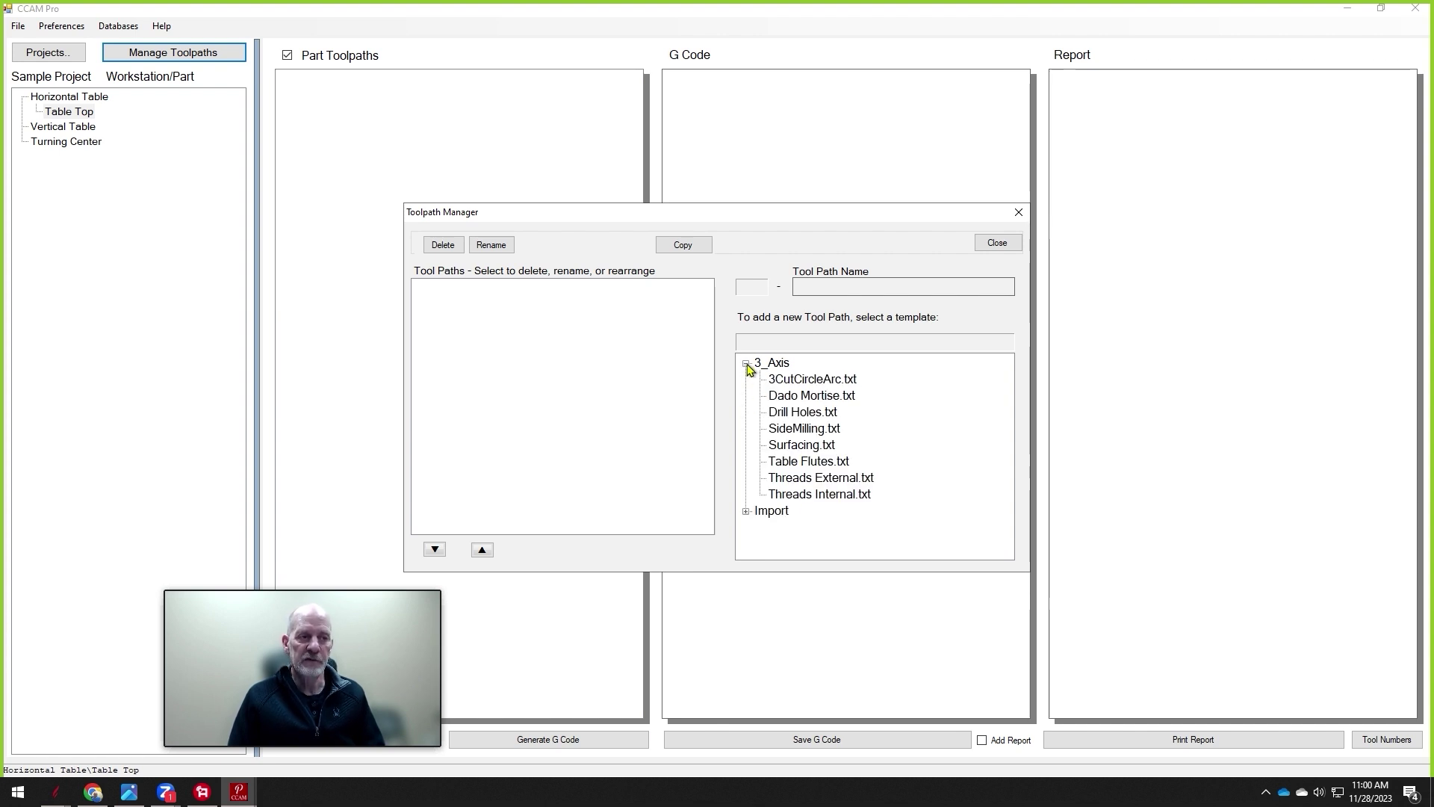
left_click(746, 366)
left_click(998, 243)
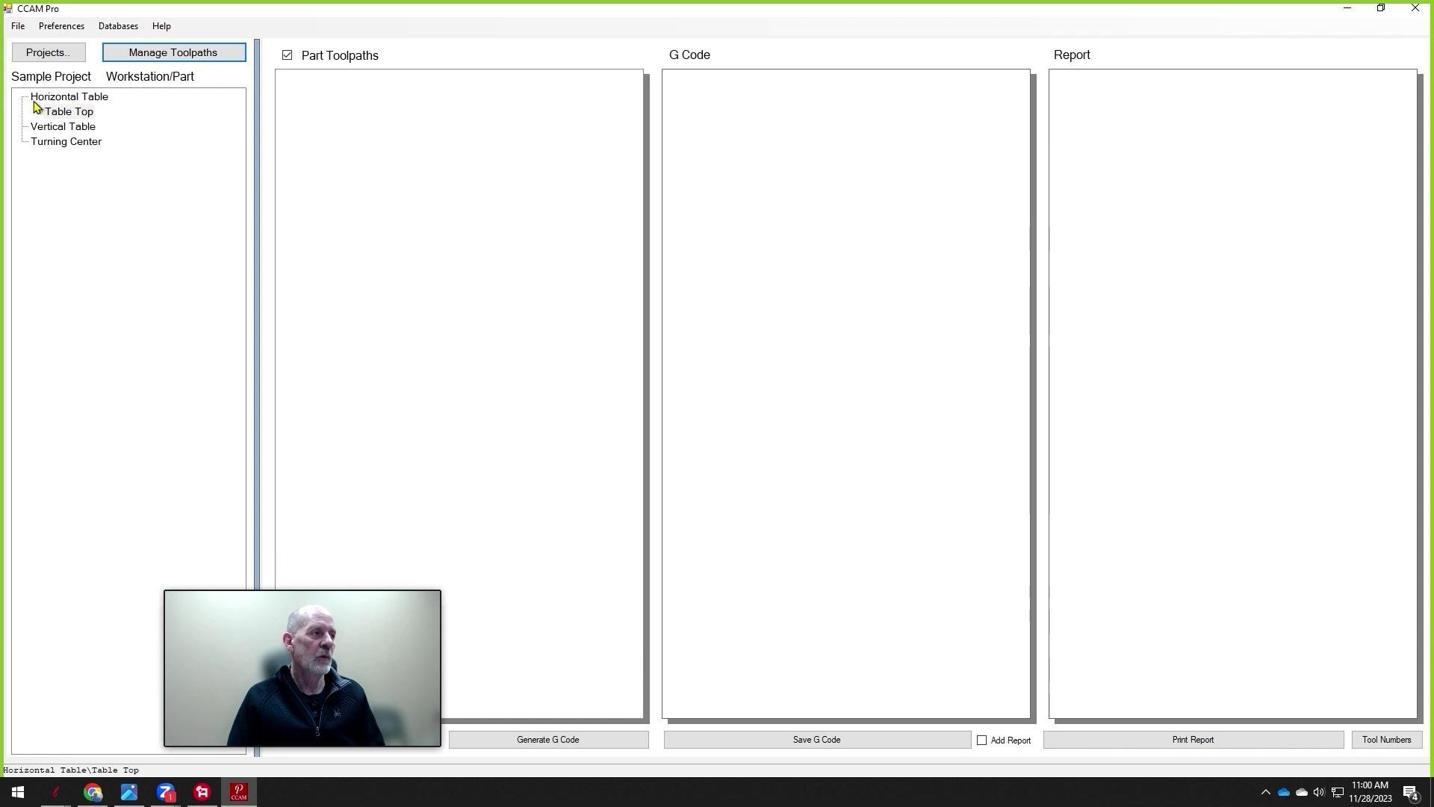
Start a new part named rail under the Vertical Table workstation.
left_click(75, 127)
left_click(188, 52)
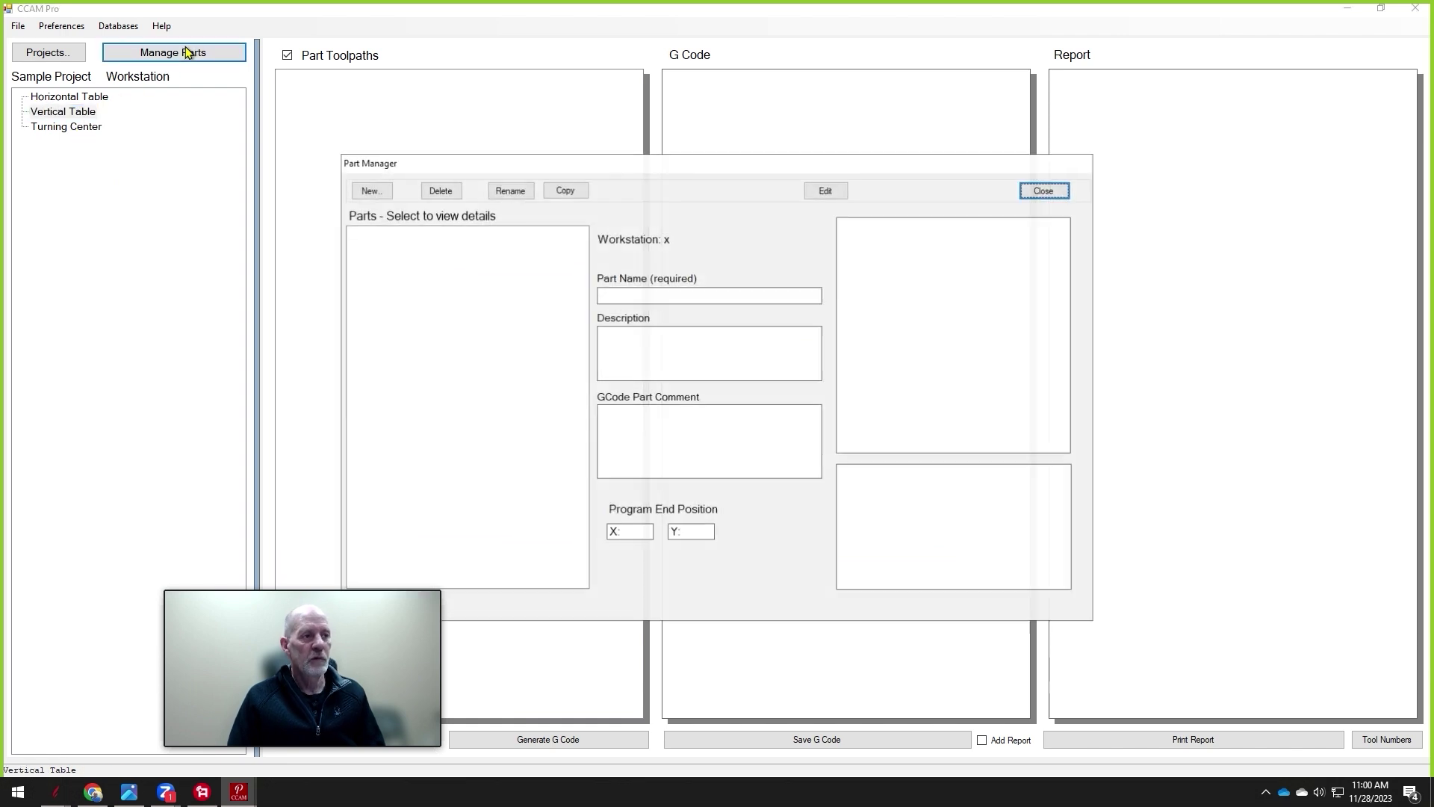
left_click(371, 191)
left_click(562, 314)
type("rail")
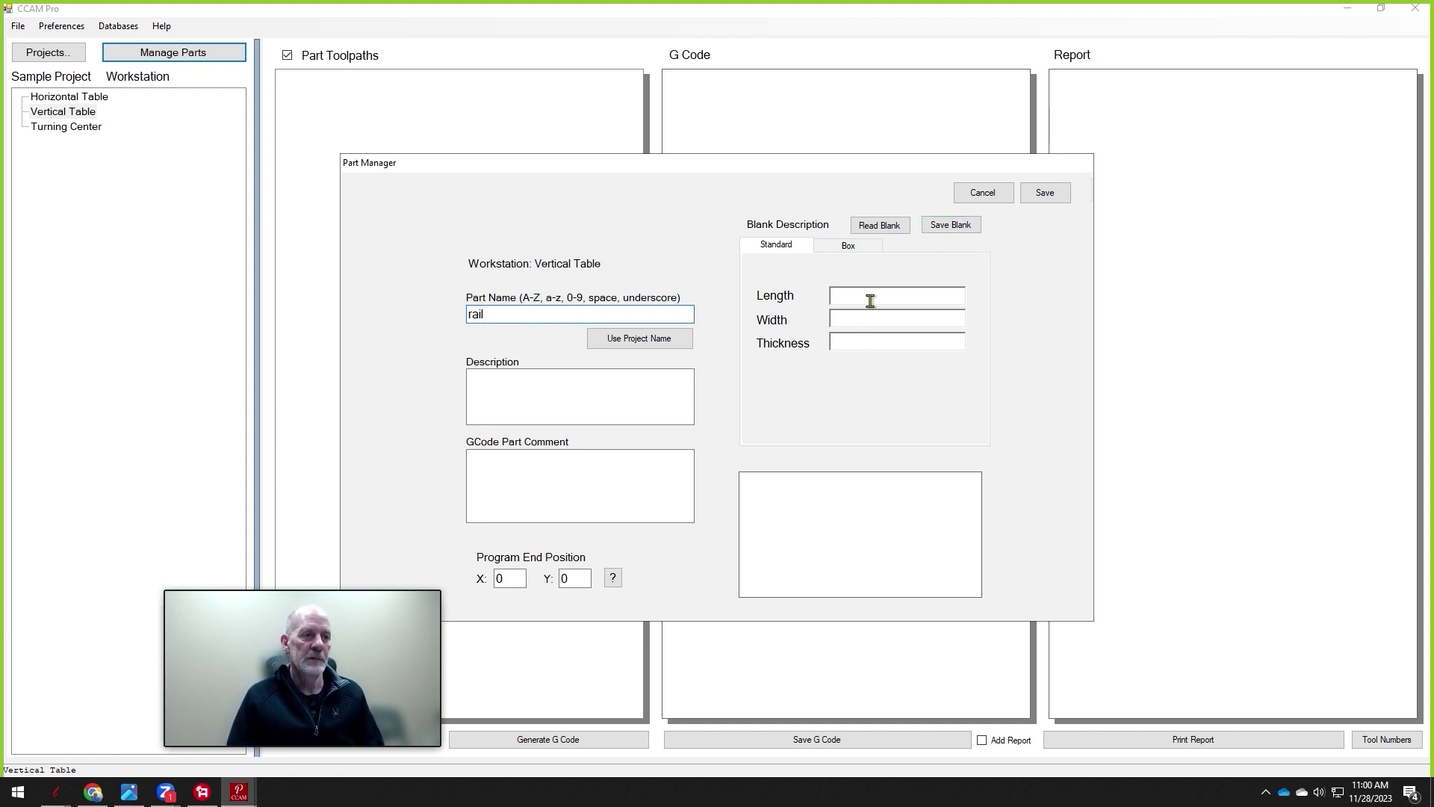
Set the rail's standard blank to length 12, width 4 and thickness .75, and save the part.
type("12")
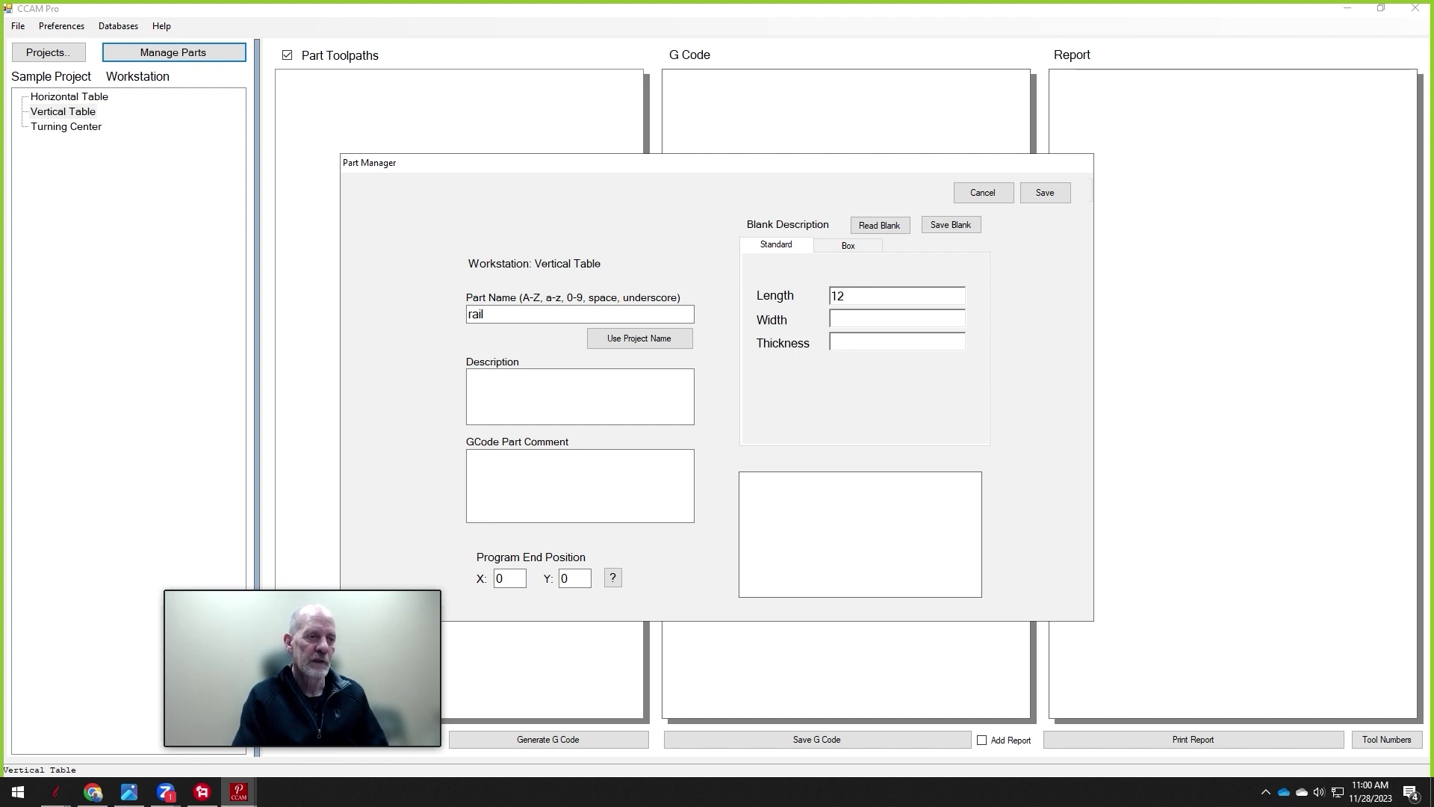
left_click(834, 342)
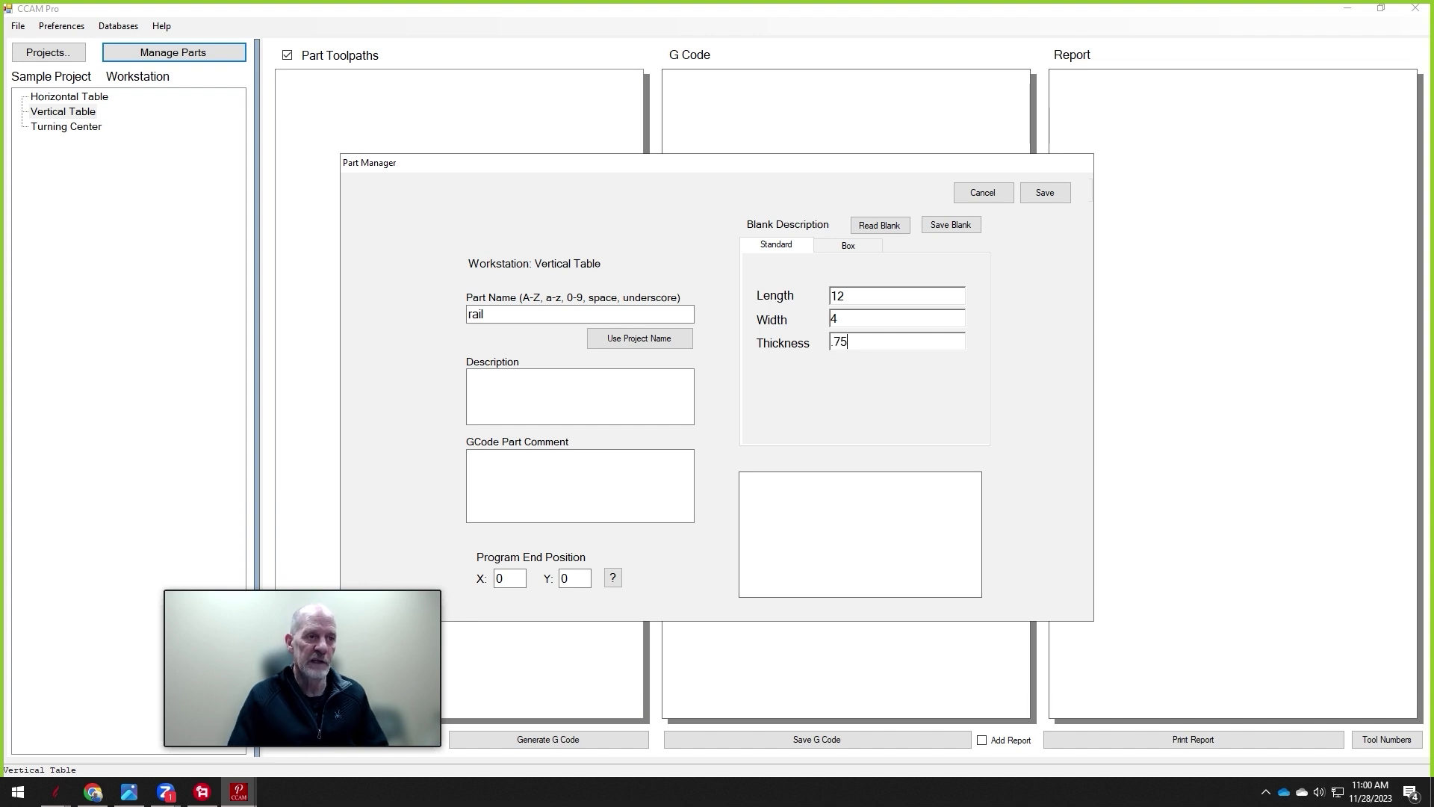
left_click(1045, 192)
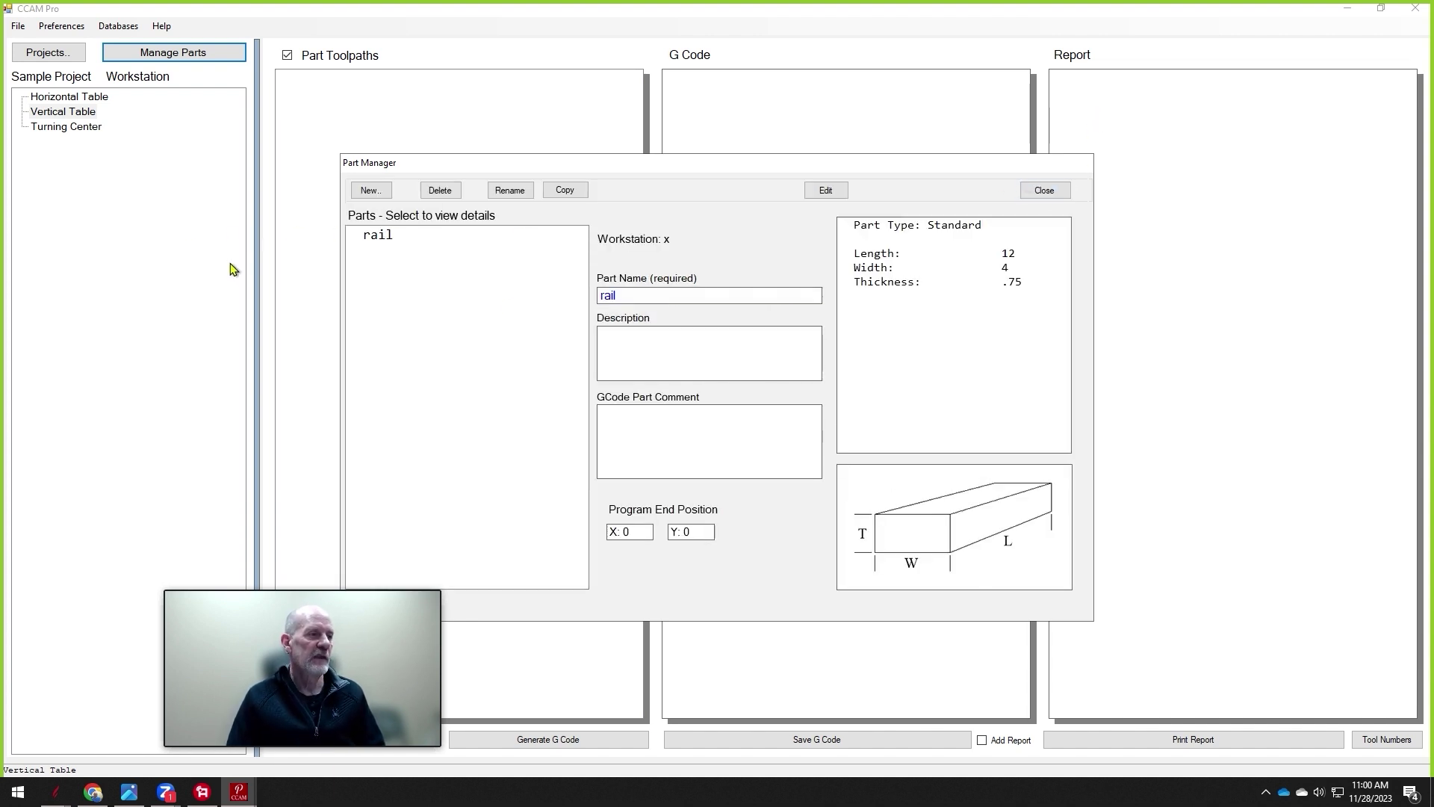
left_click(1044, 191)
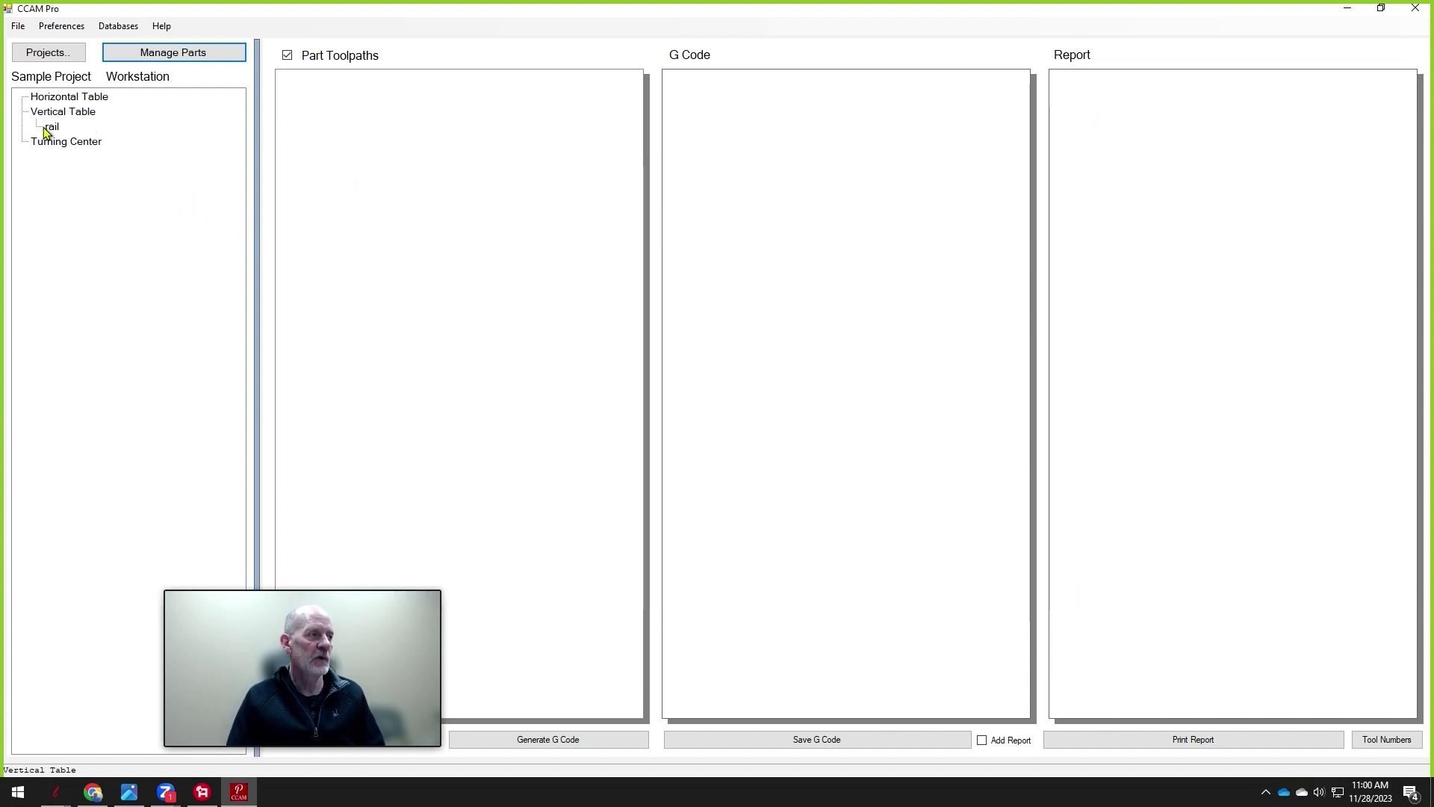
Review the saved blank details of the rail part.
left_click(208, 59)
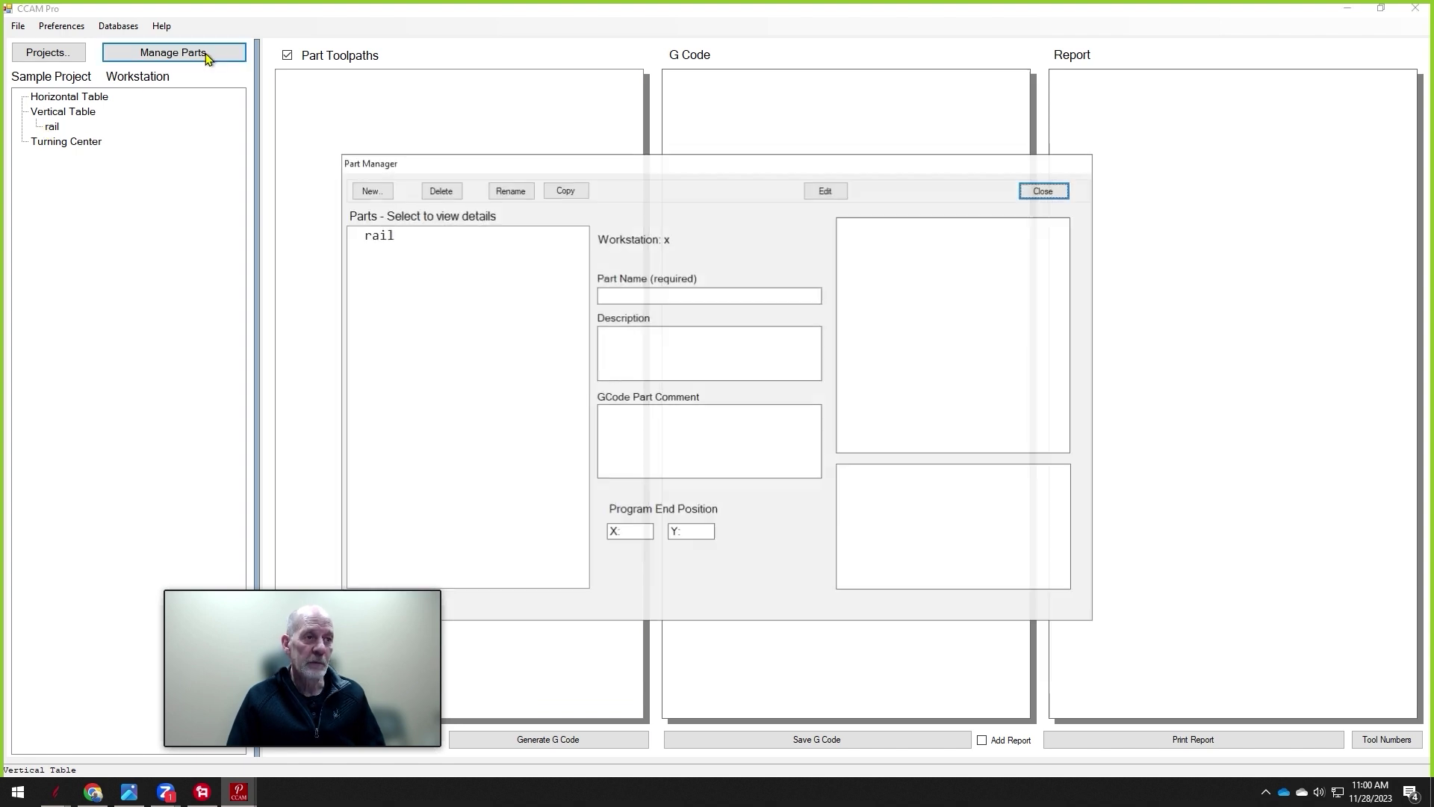
left_click(376, 238)
left_click(1044, 191)
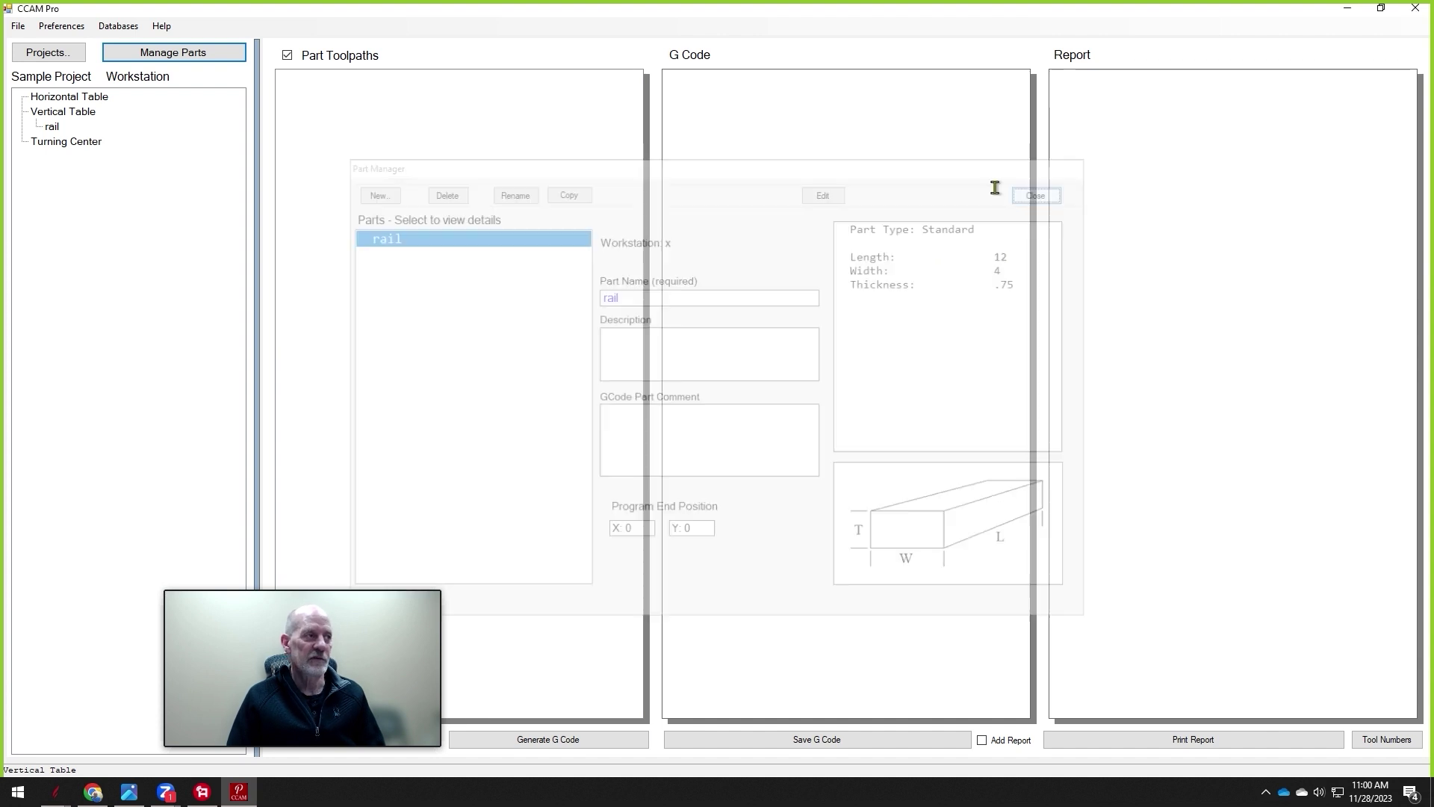
Look through the Joinery toolpath templates available for the rail part.
left_click(52, 127)
left_click(228, 52)
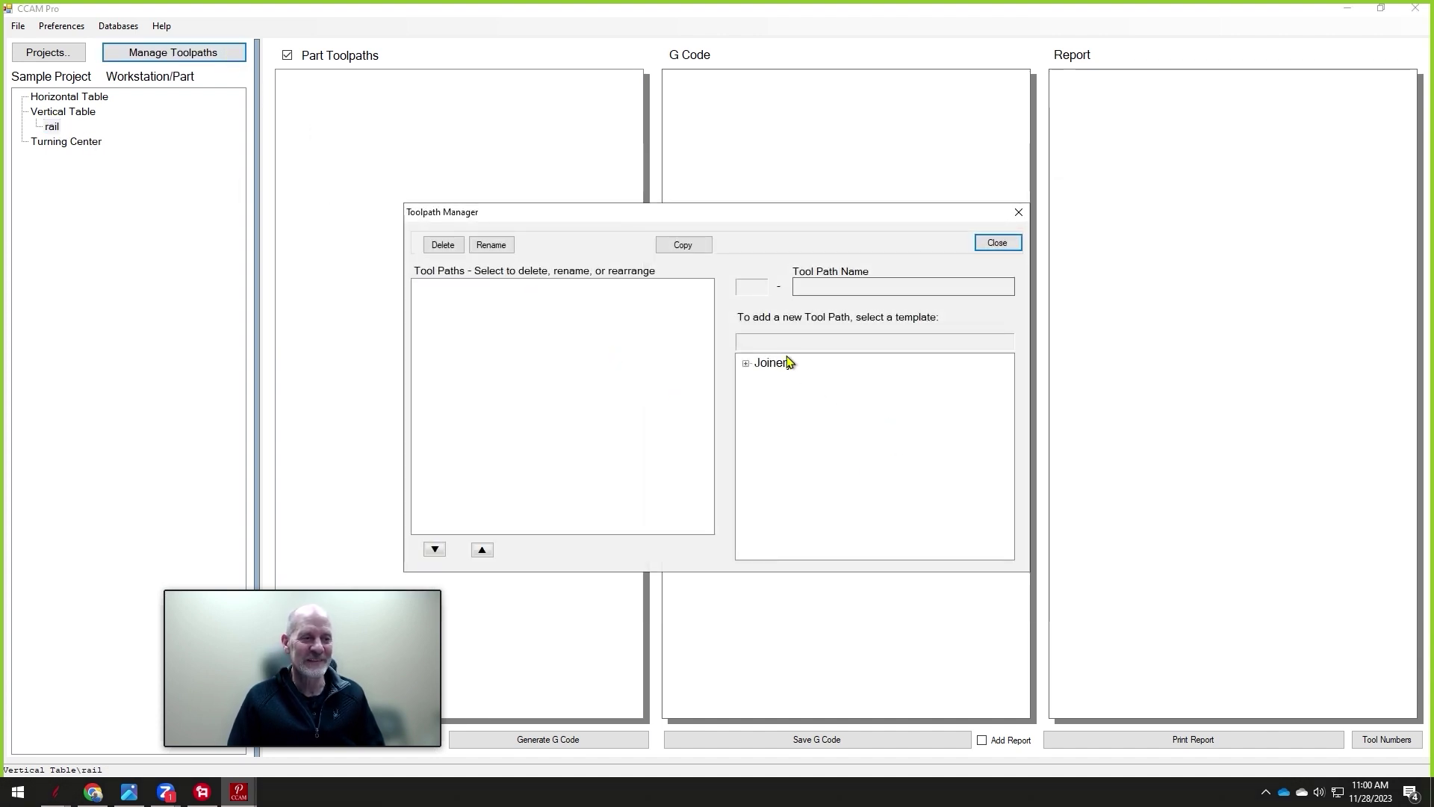
left_click(746, 364)
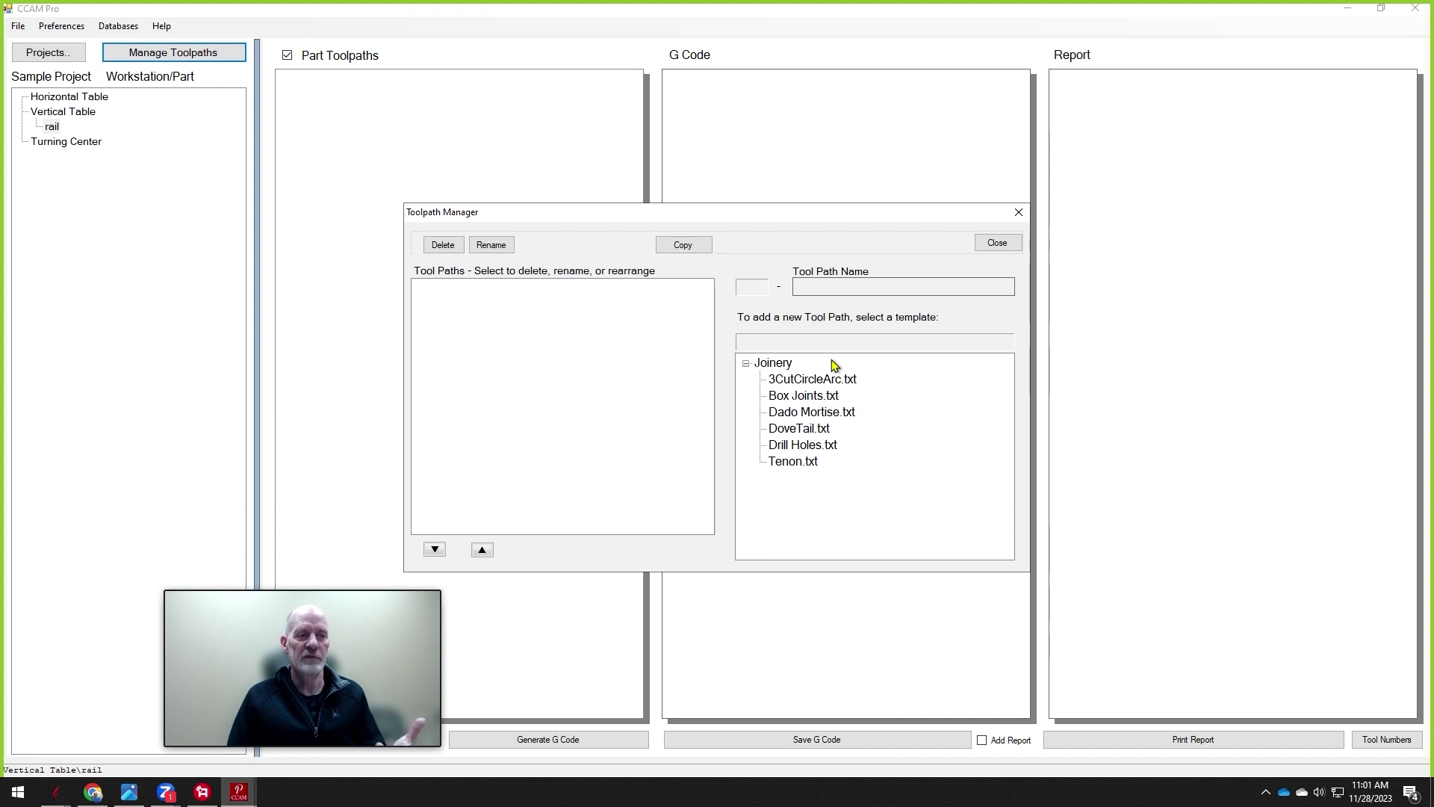
left_click(999, 242)
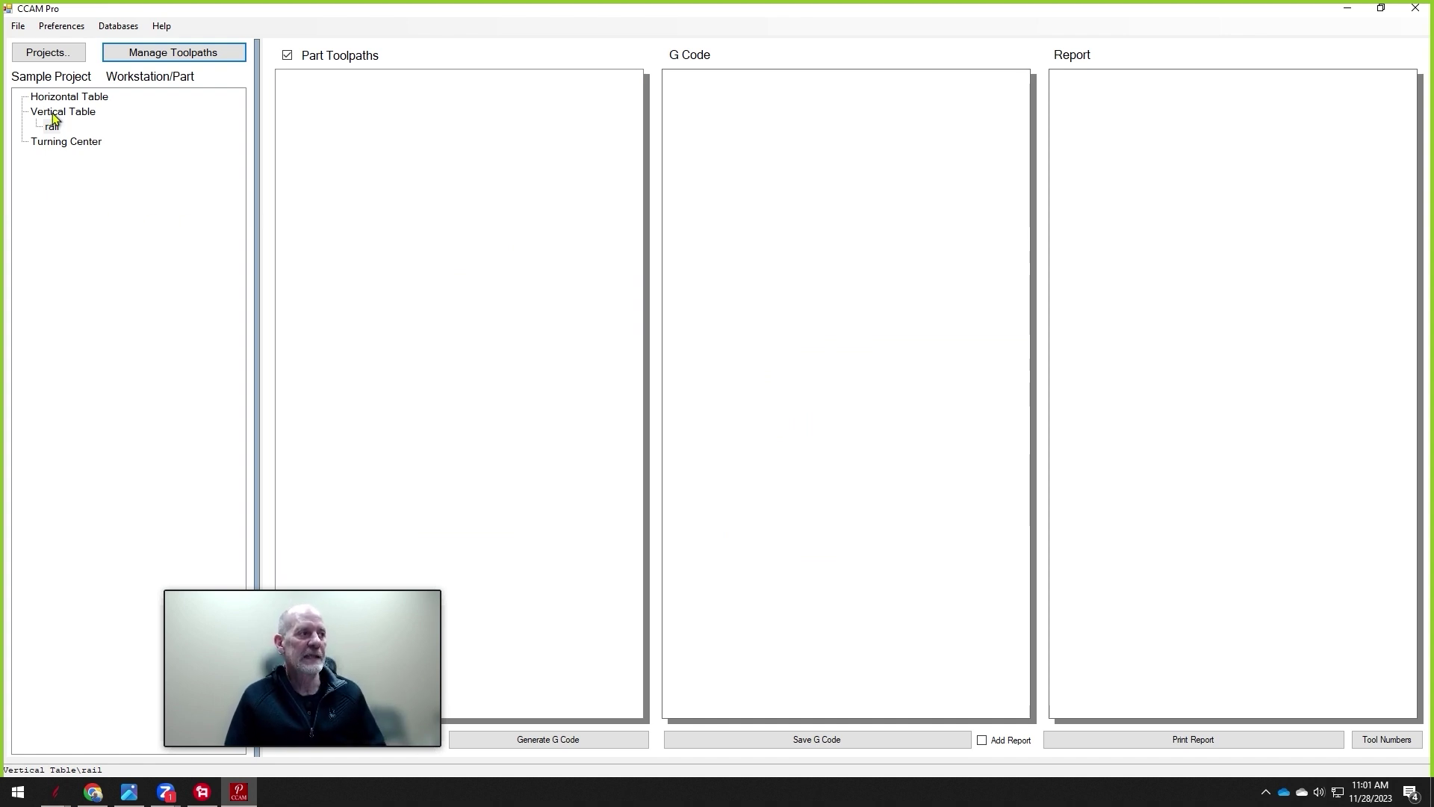
left_click(50, 144)
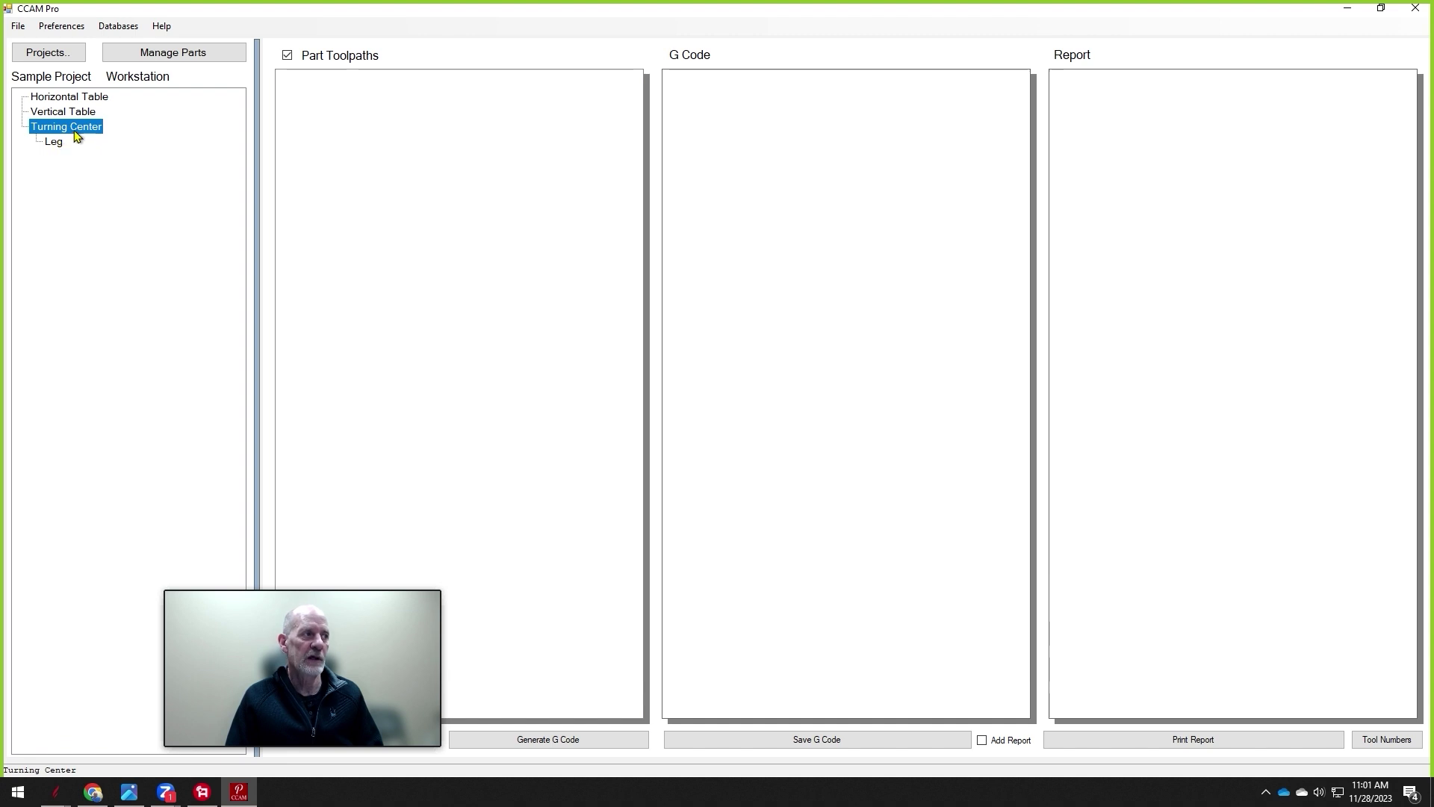
left_click(51, 142)
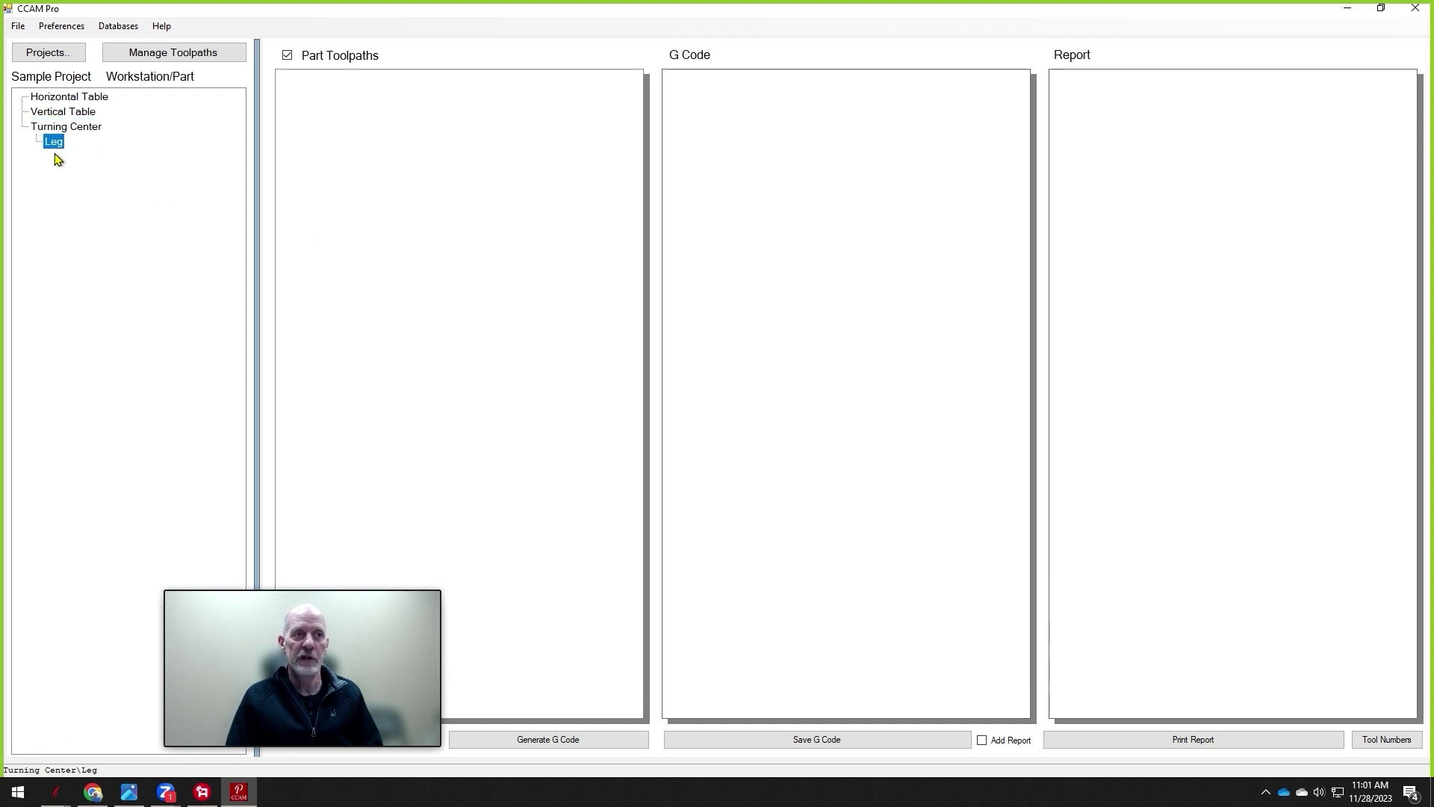
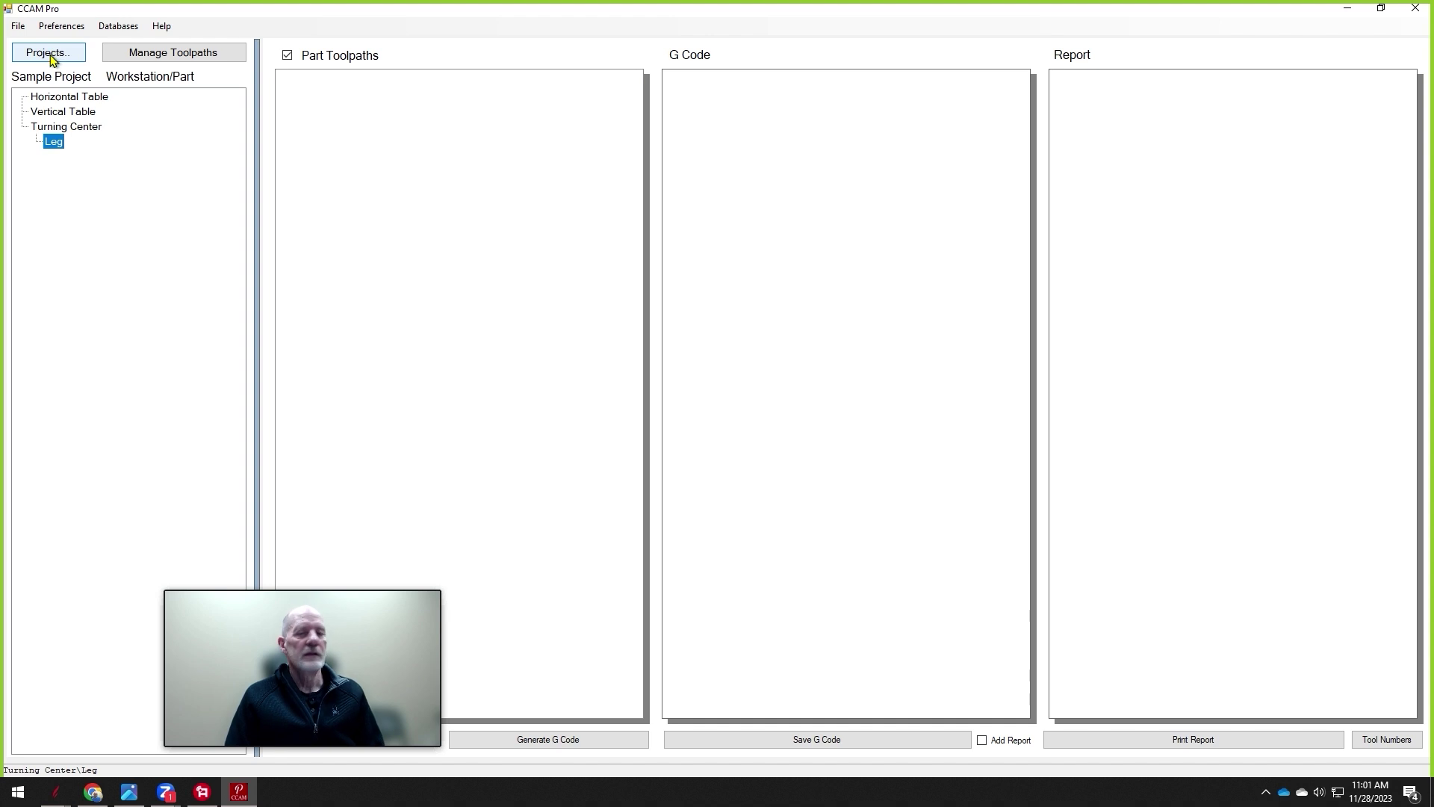
Open the existing Display Table project in place of the sample project.
left_click(53, 60)
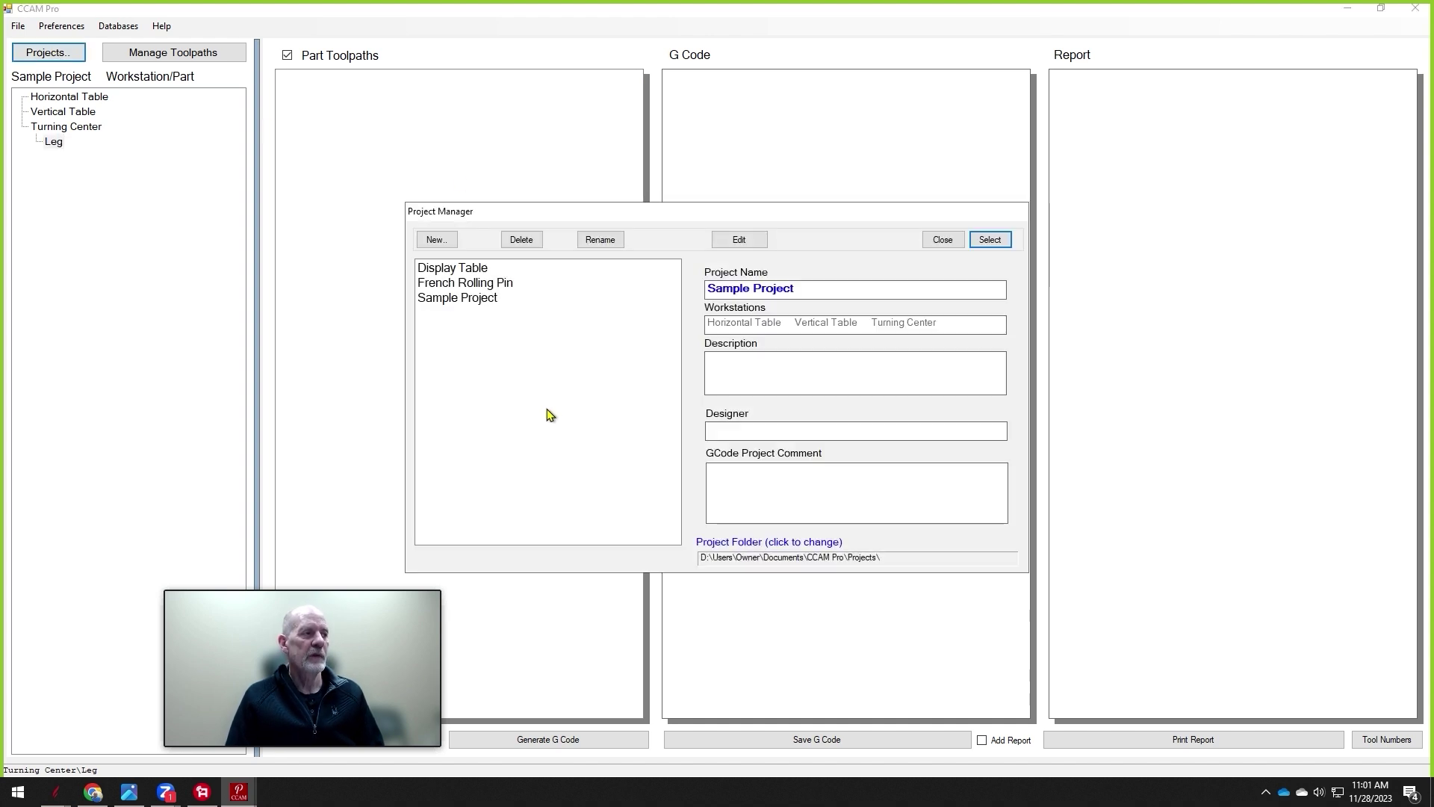
left_click(459, 273)
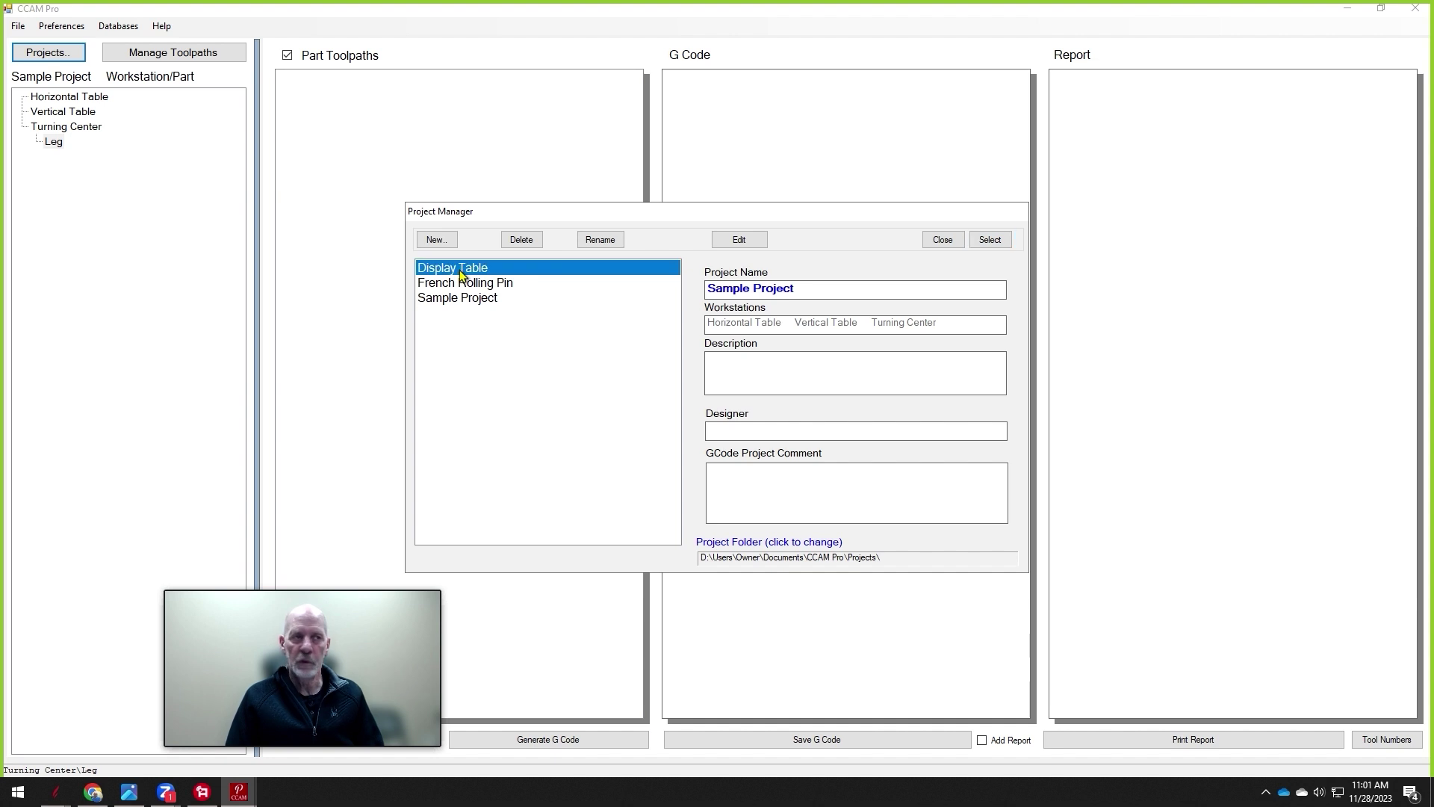
left_click(989, 240)
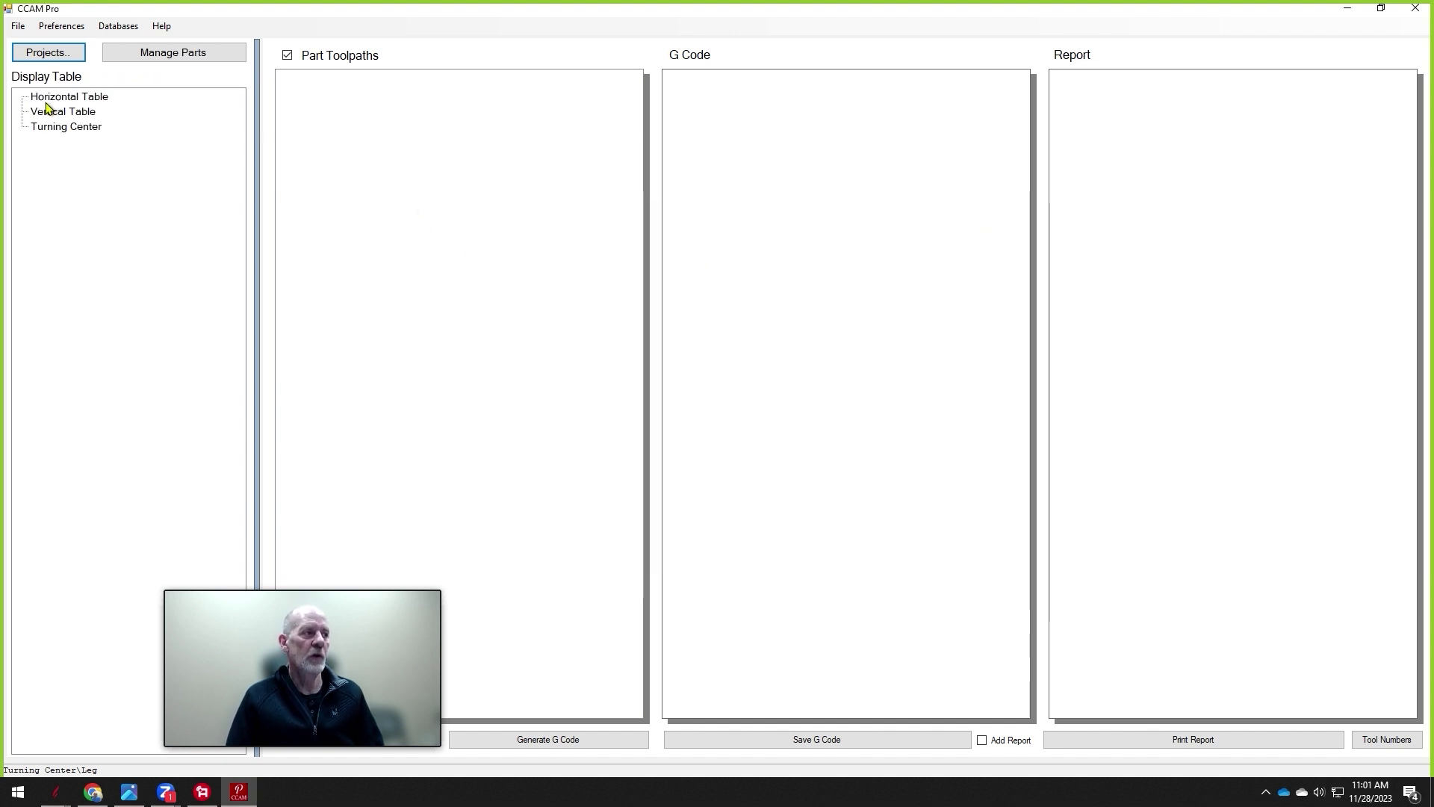
Examine the toolpaths of the Table Top, Rail and Inlay parts under the Horizontal Table workstation.
double_click(78, 100)
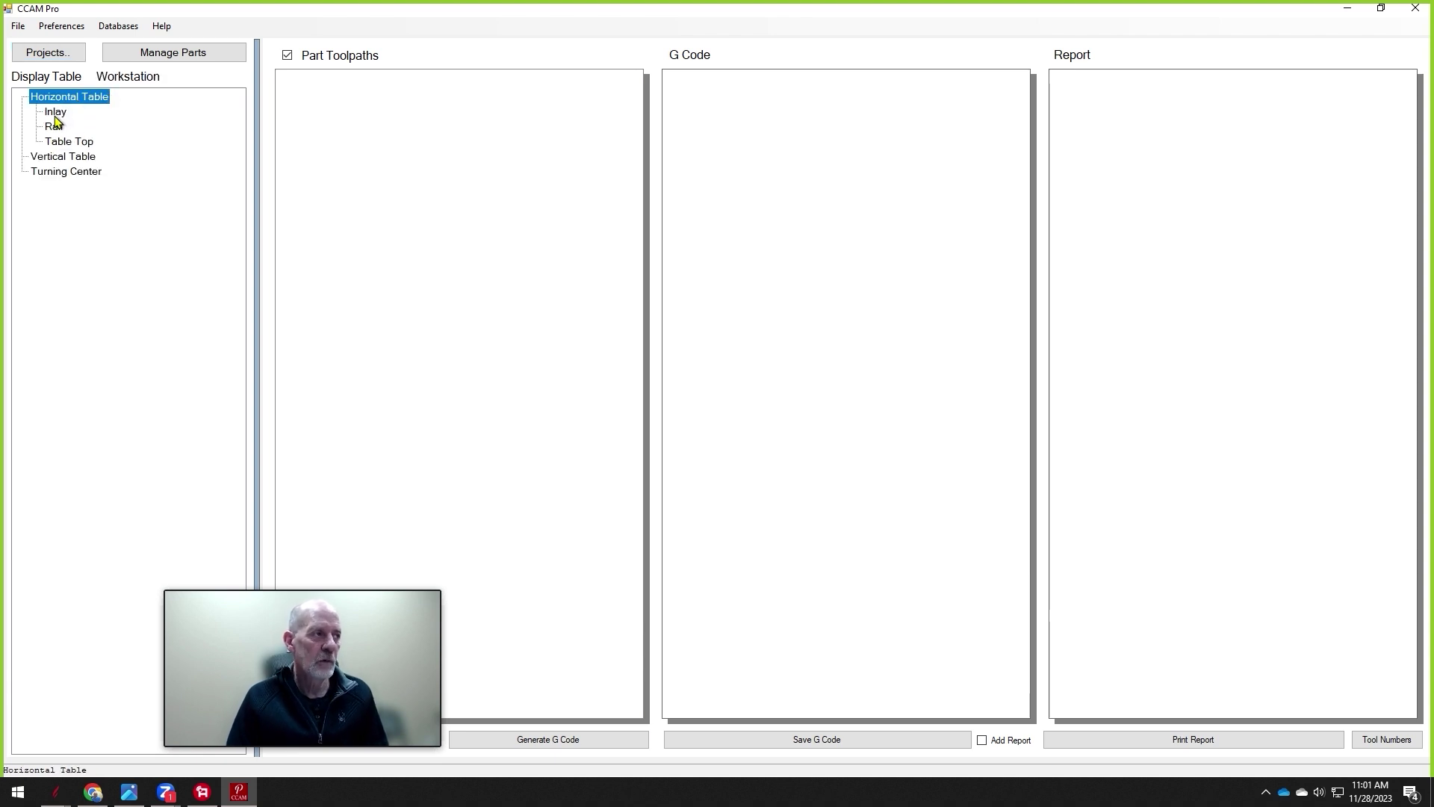
double_click(64, 144)
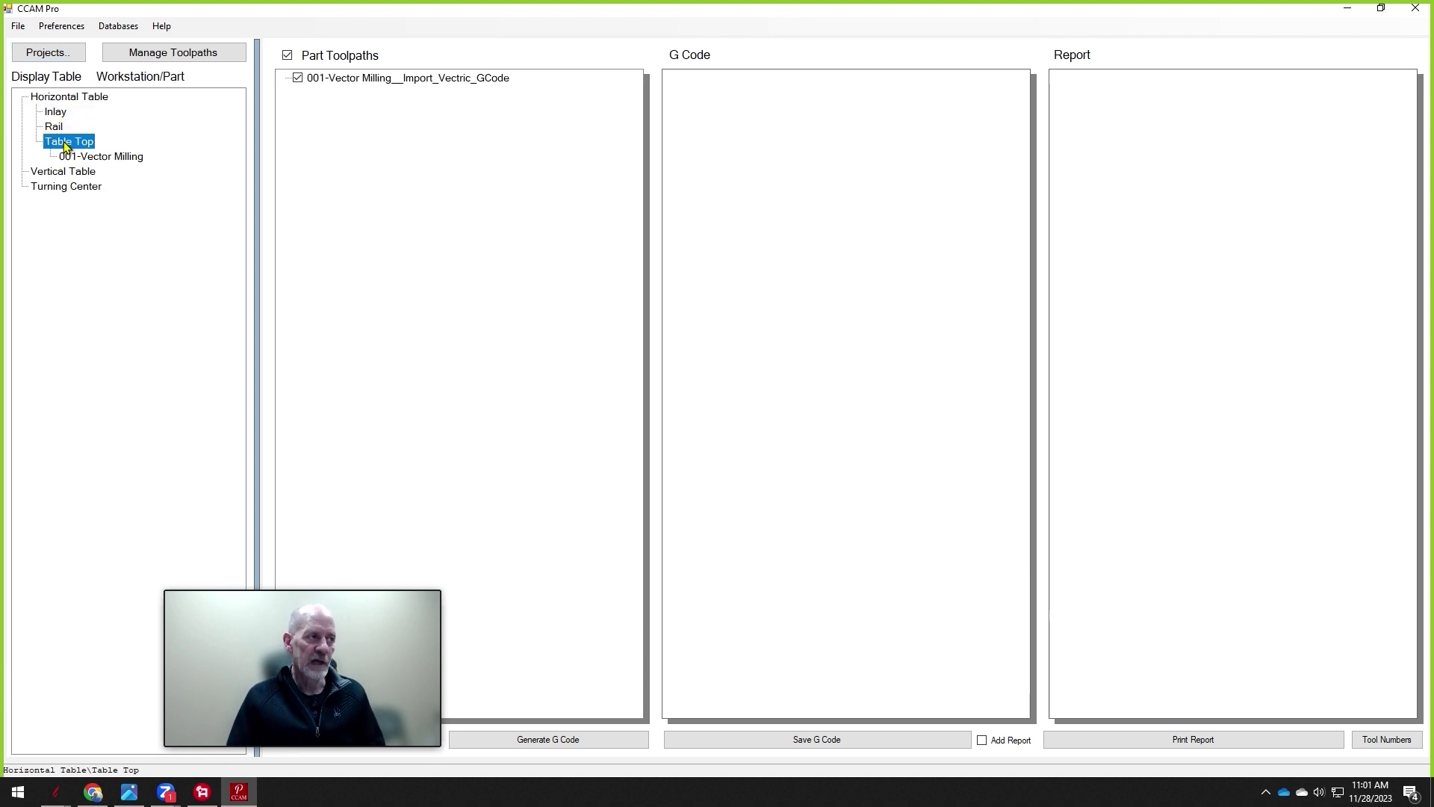
double_click(51, 127)
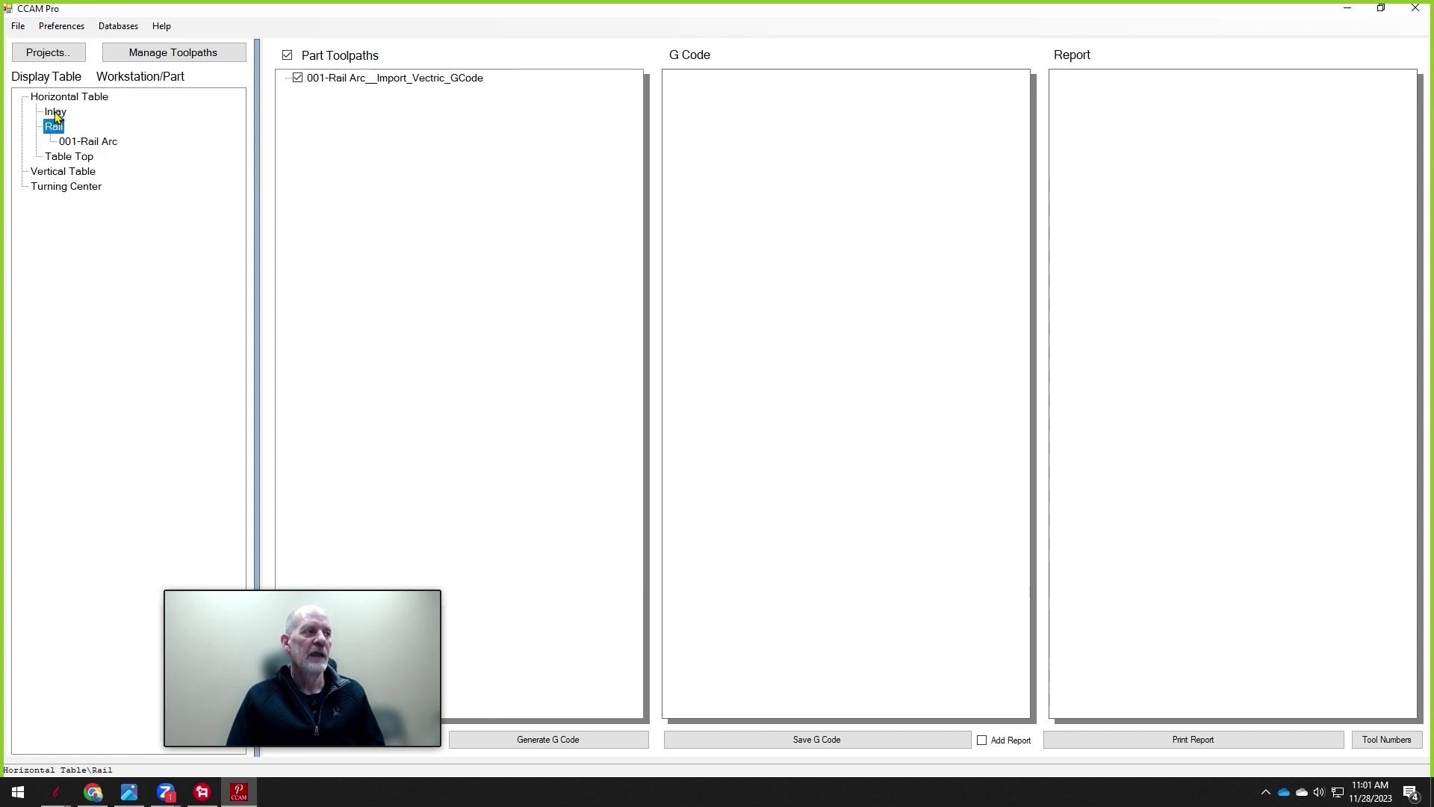
double_click(55, 114)
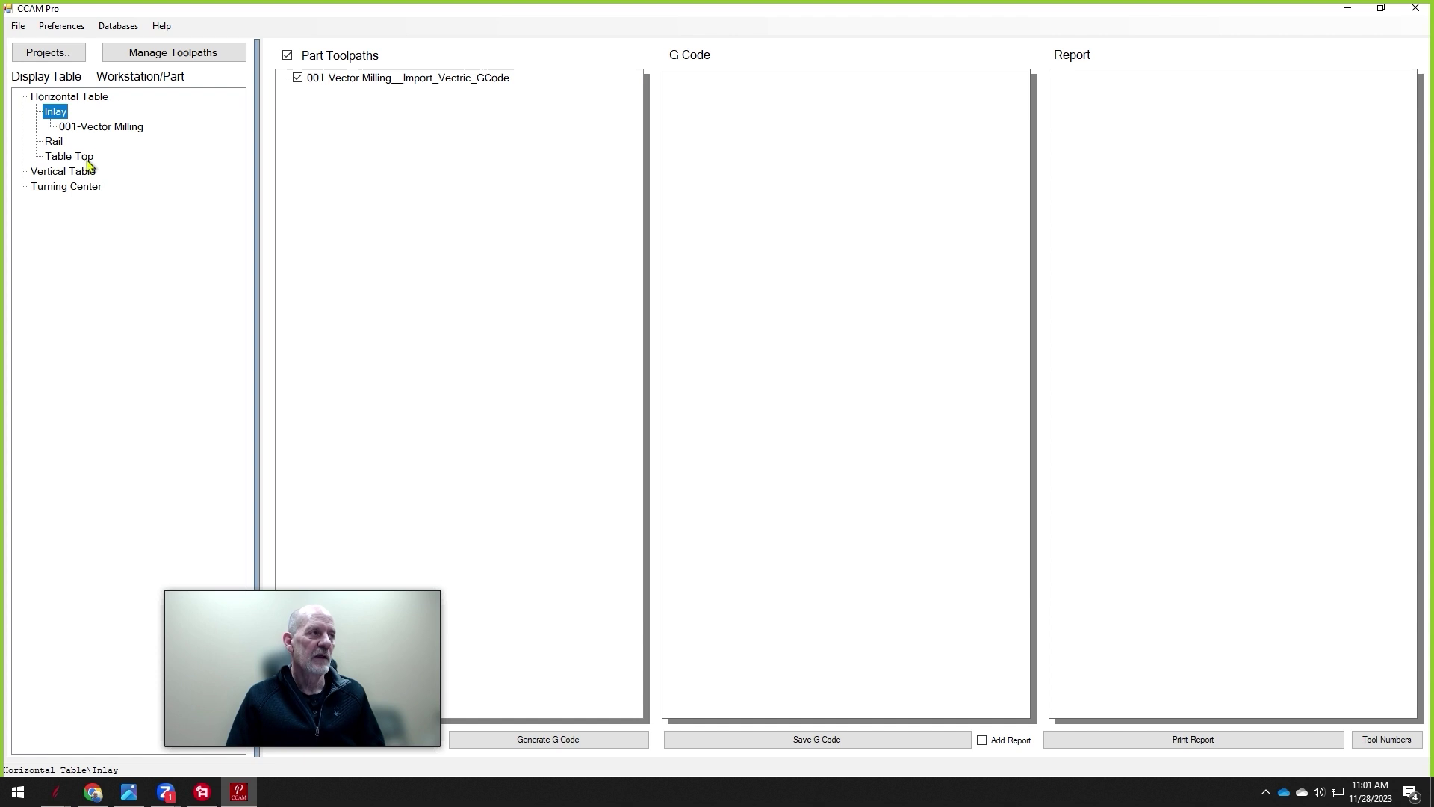
Switch to Aspire and look through the Display Table drawing, Tree of life inlay, Table Top raised inlay and Rail Arc designs.
left_click(58, 790)
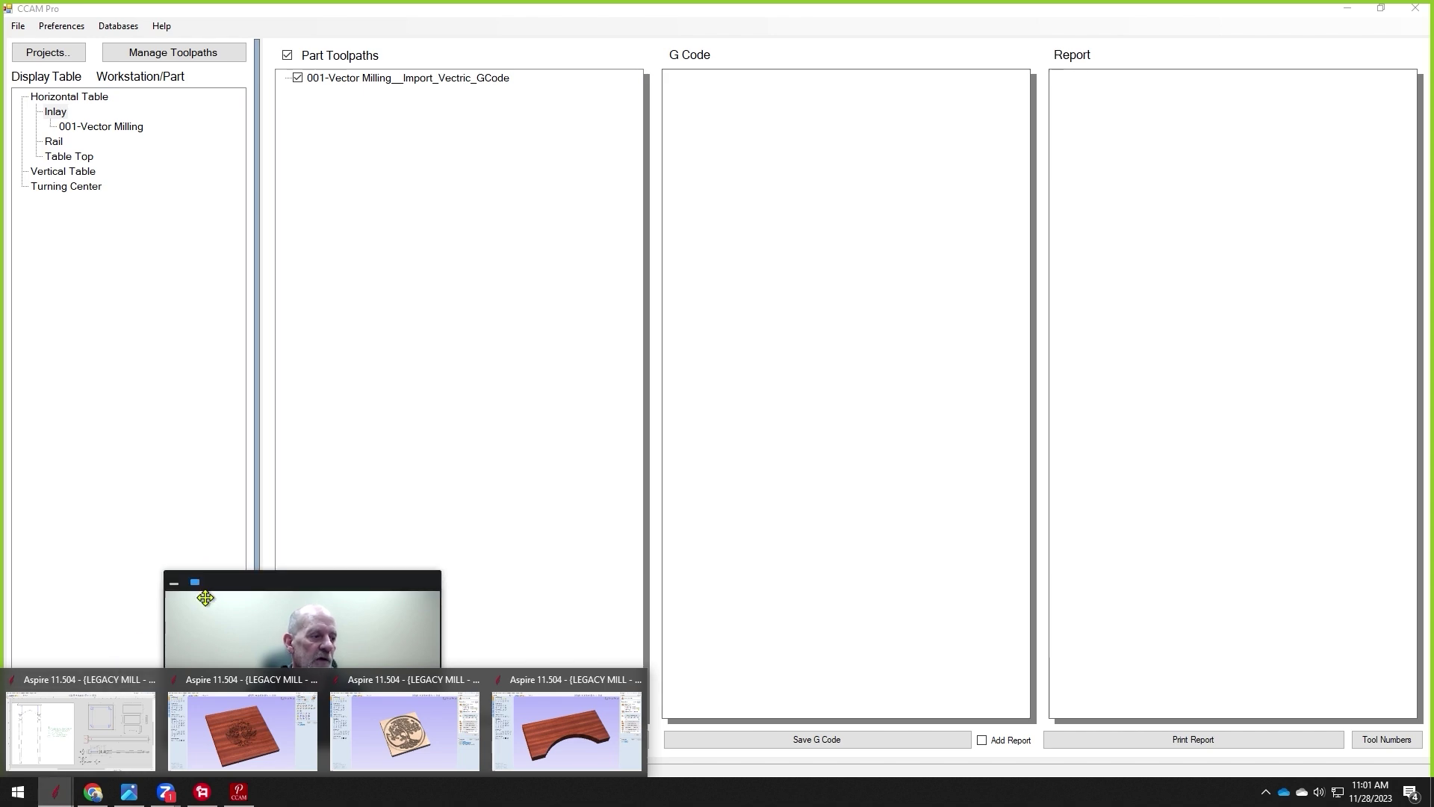
left_click(103, 728)
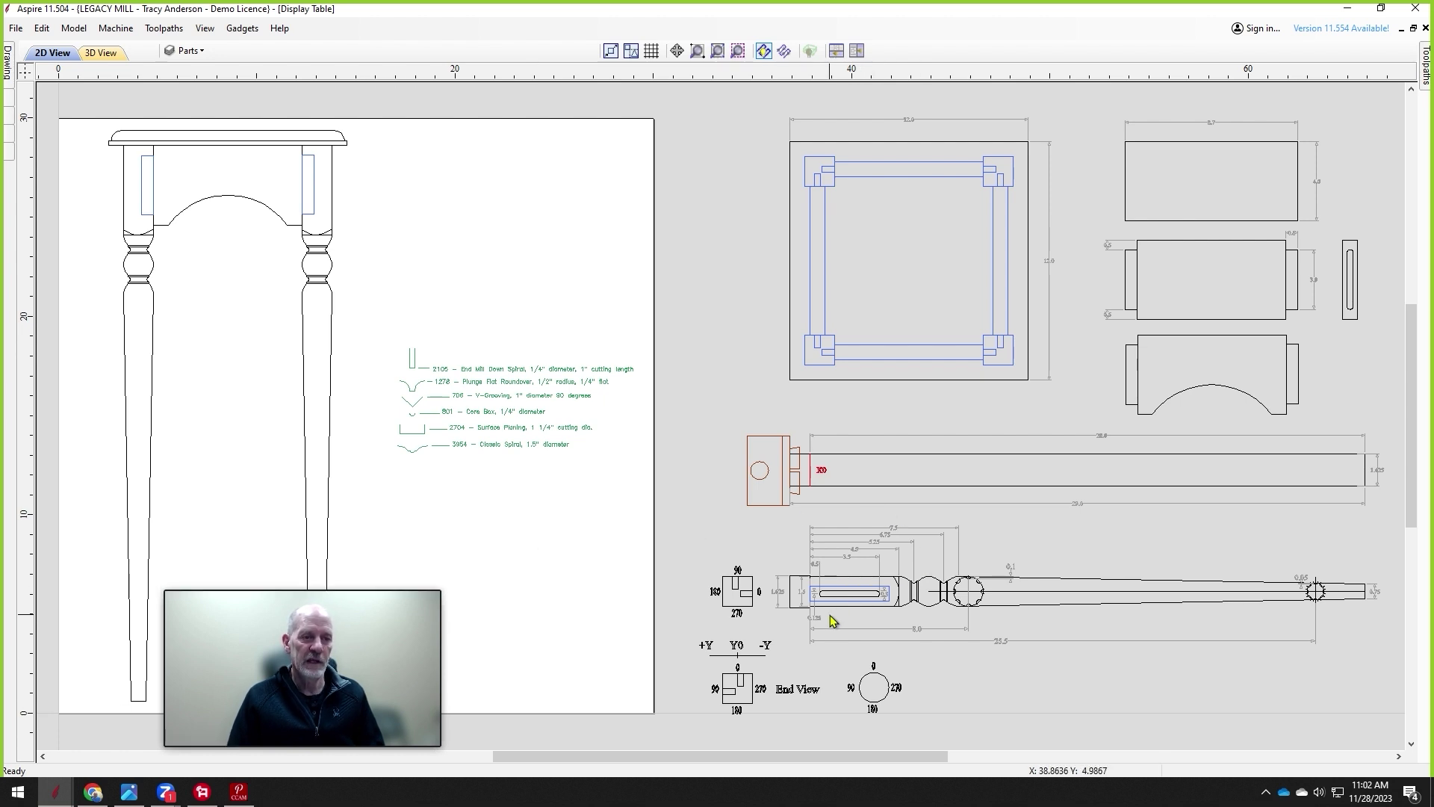
mouse_move(56, 791)
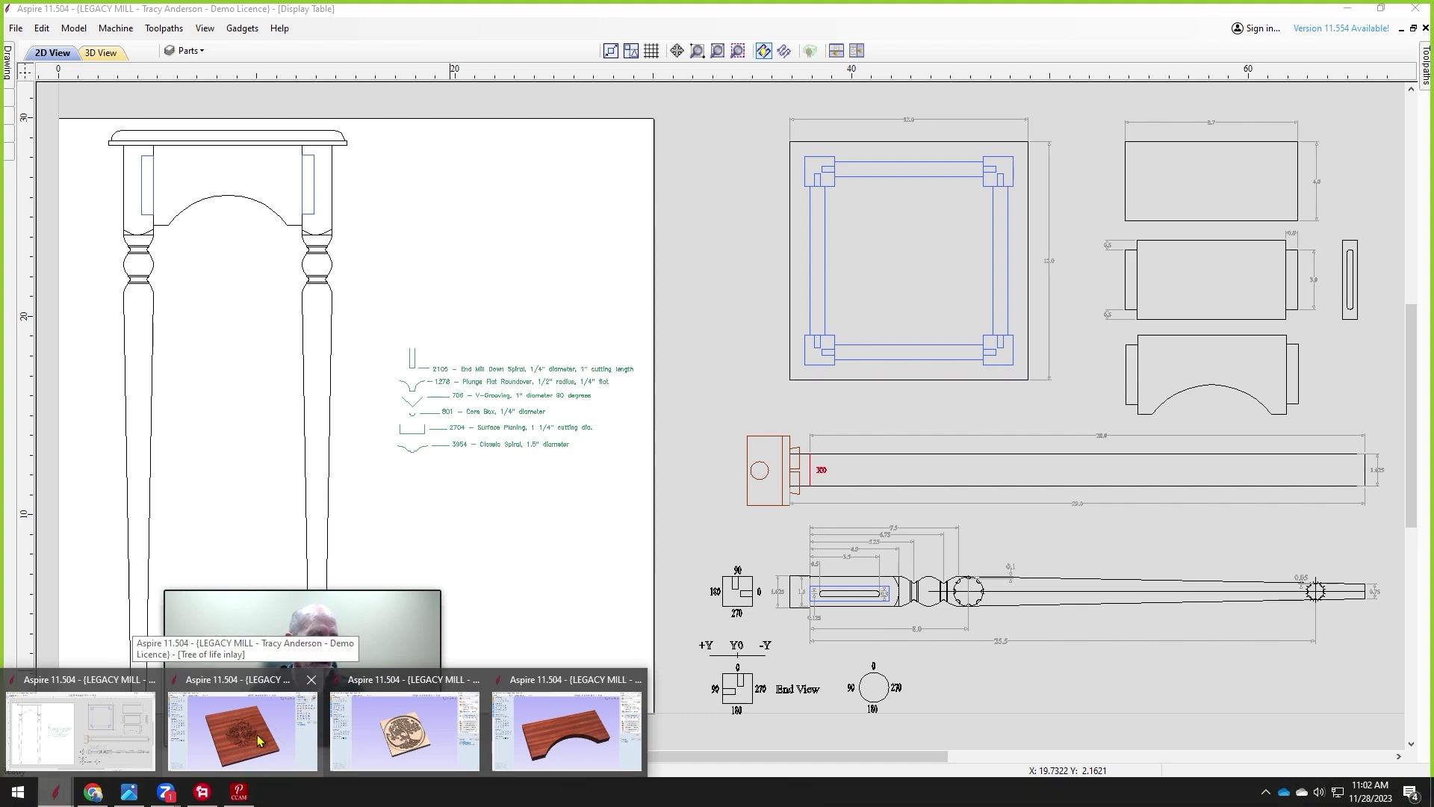
left_click(258, 738)
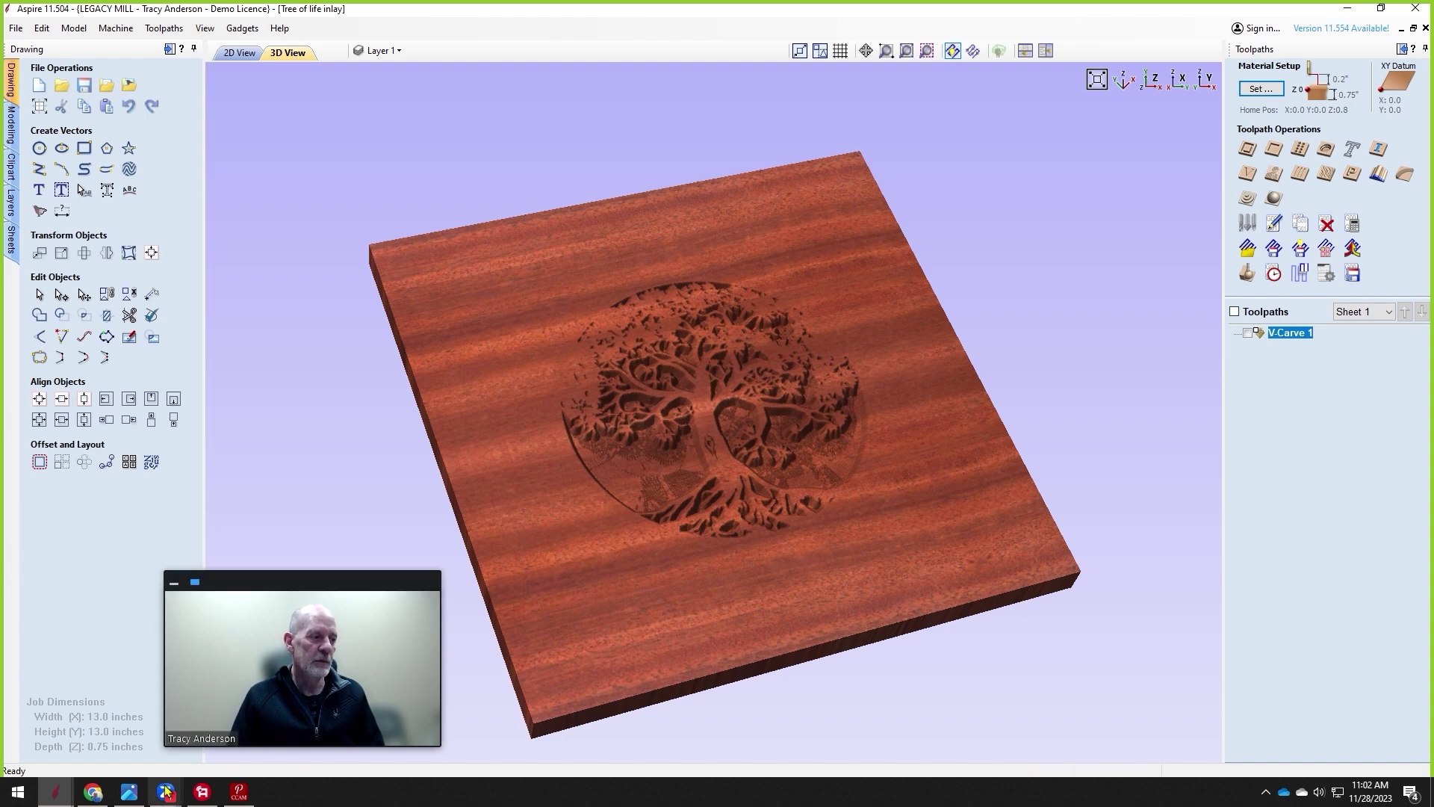
mouse_move(57, 790)
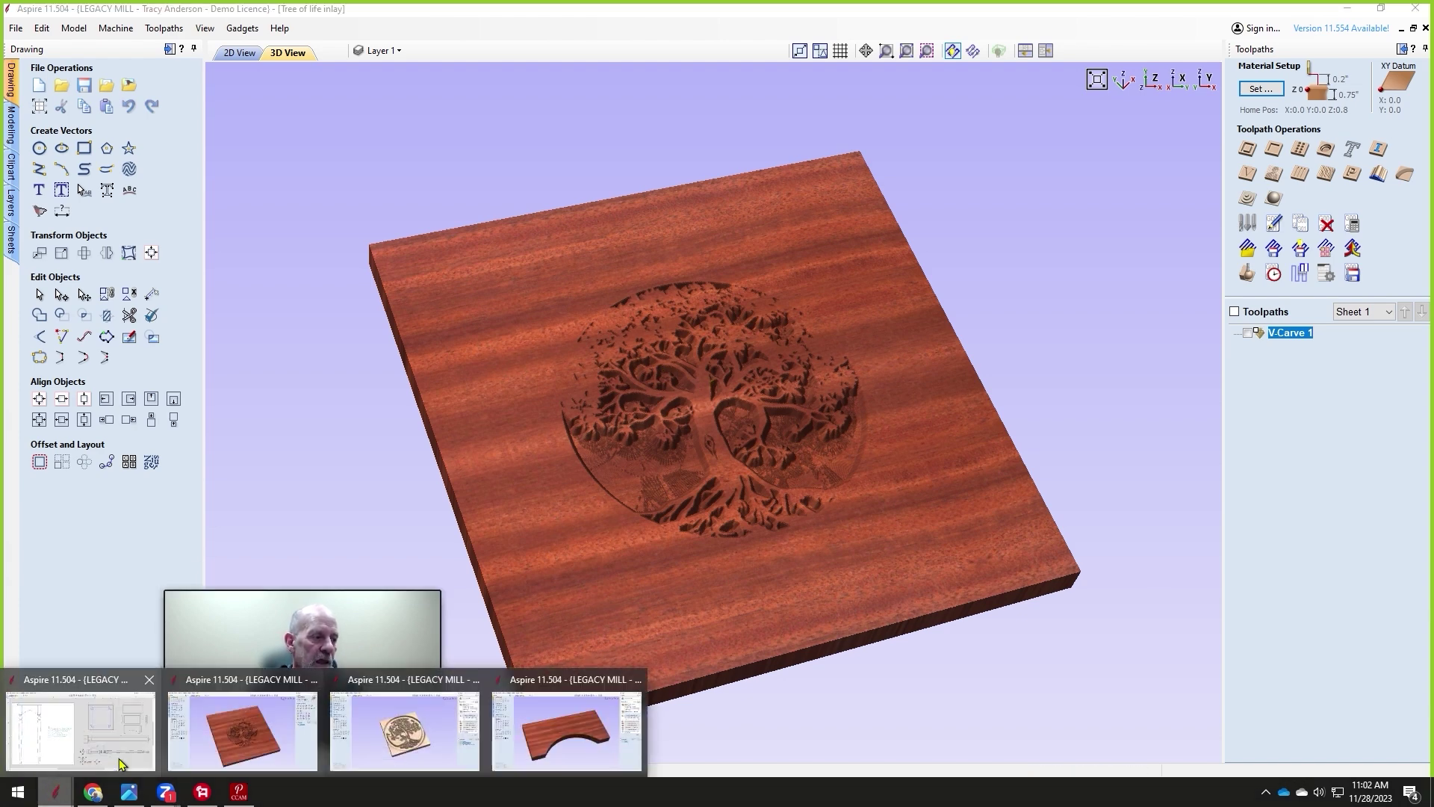
left_click(419, 740)
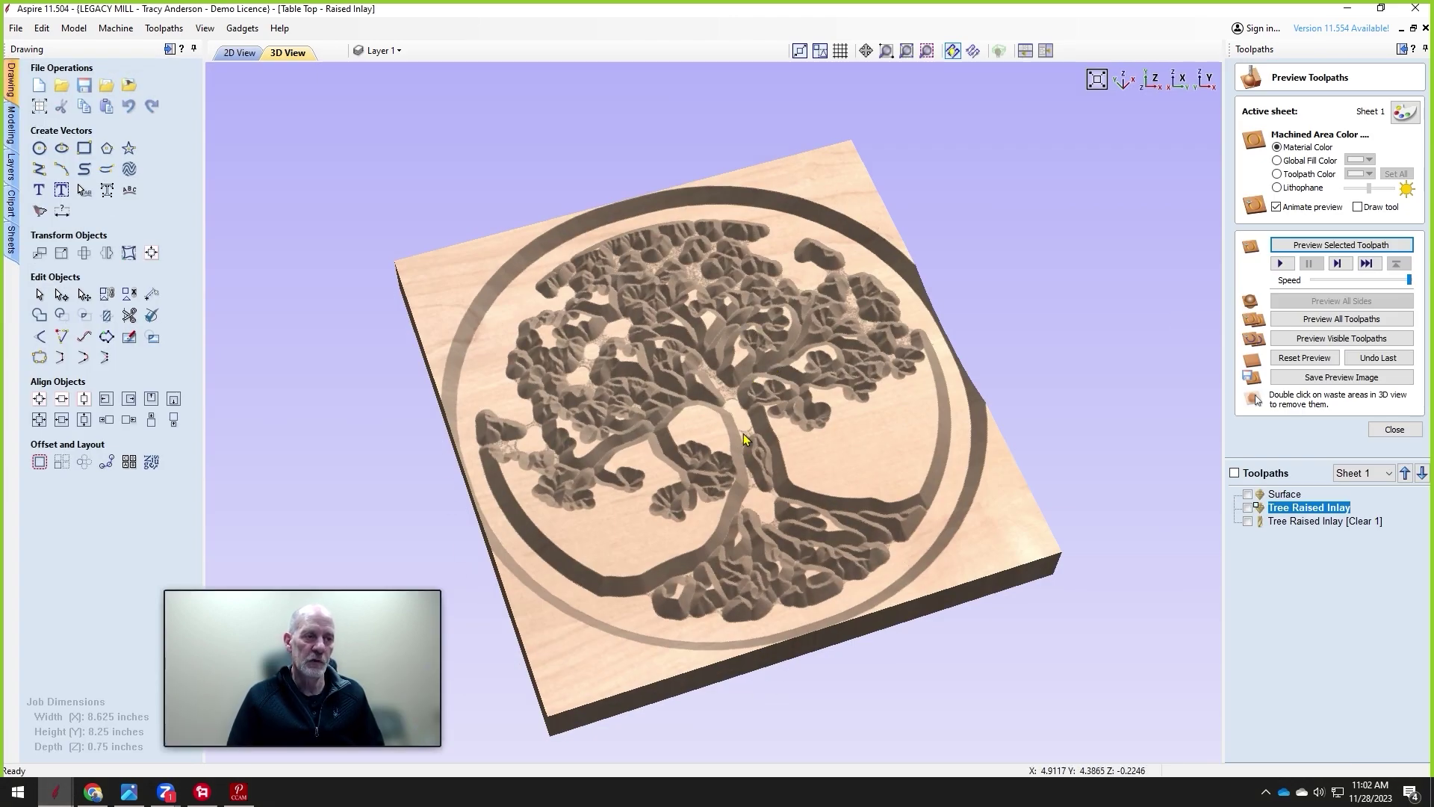
mouse_move(364, 620)
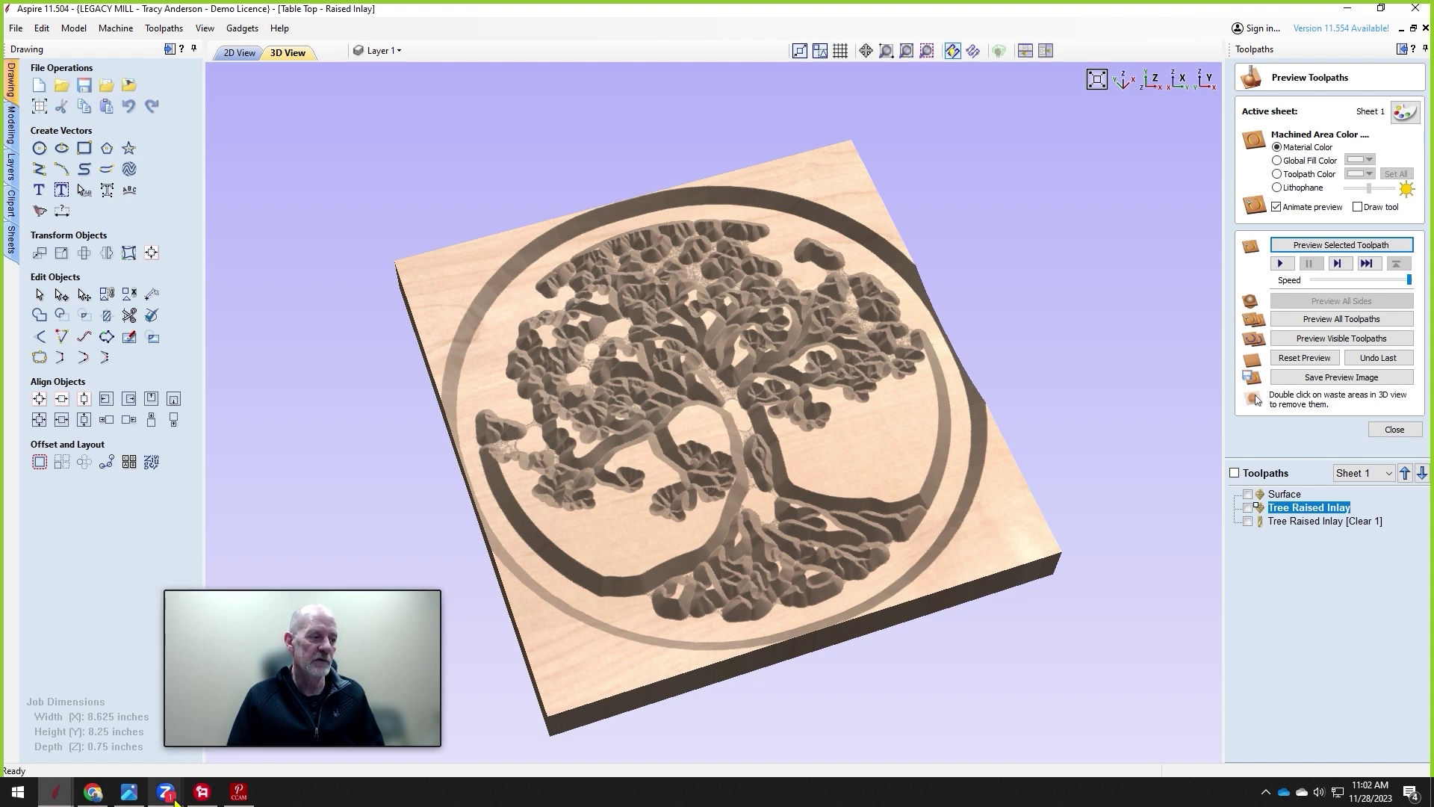
mouse_move(55, 792)
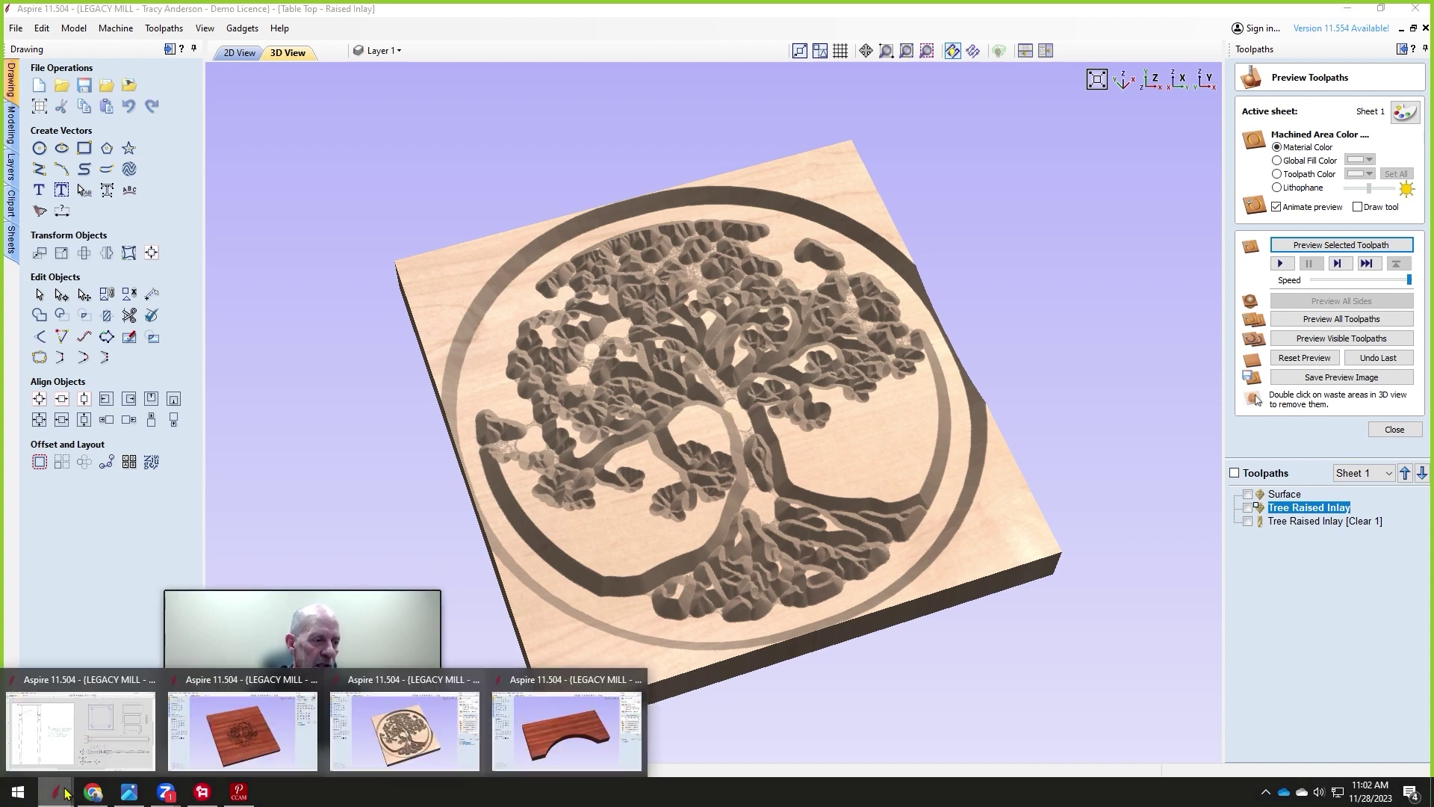
left_click(590, 739)
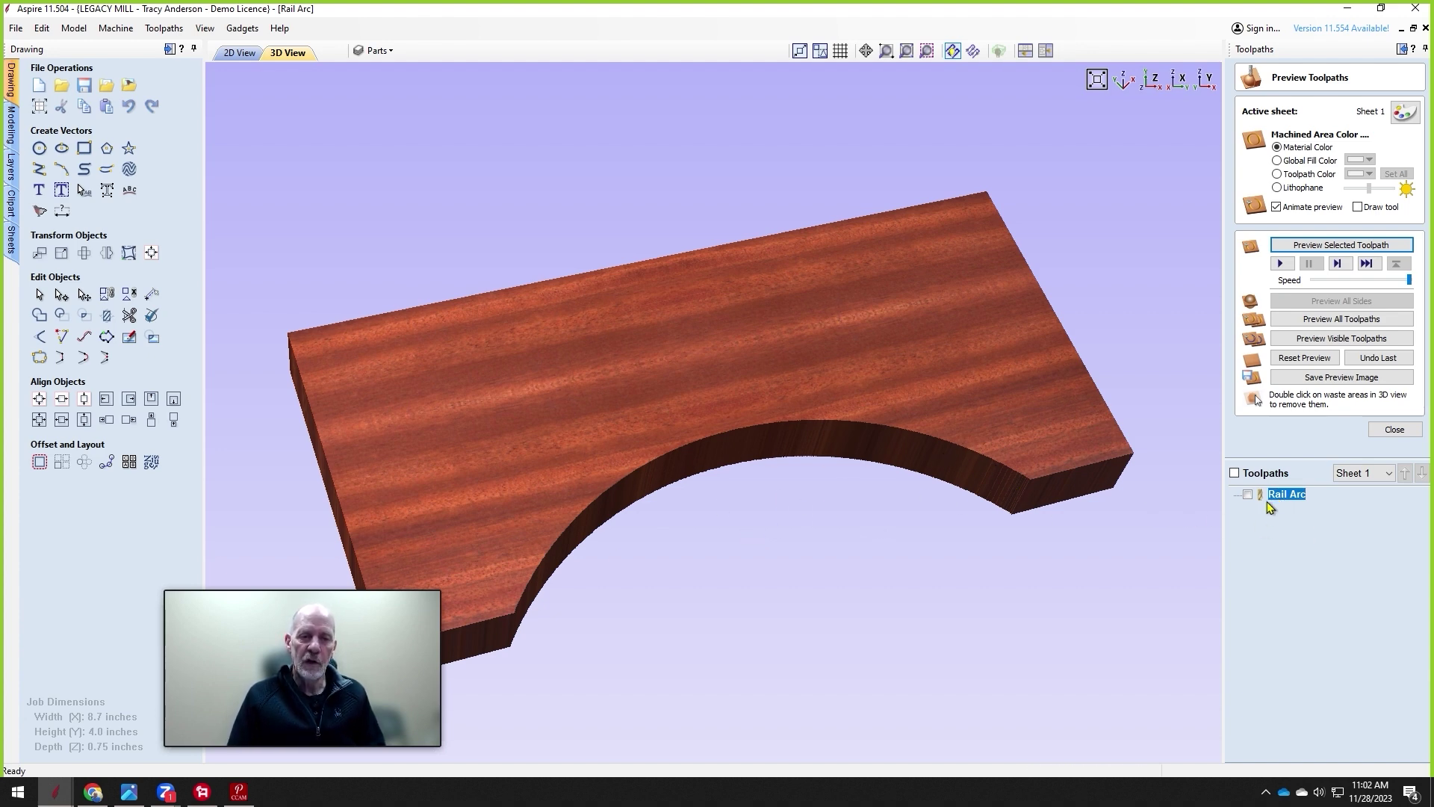
Return to CCAM Pro and finish the Horizontal Table rail's 001-Rail Arc toolpath with rail arch.nc as the imported Vectric G-code.
left_click(241, 790)
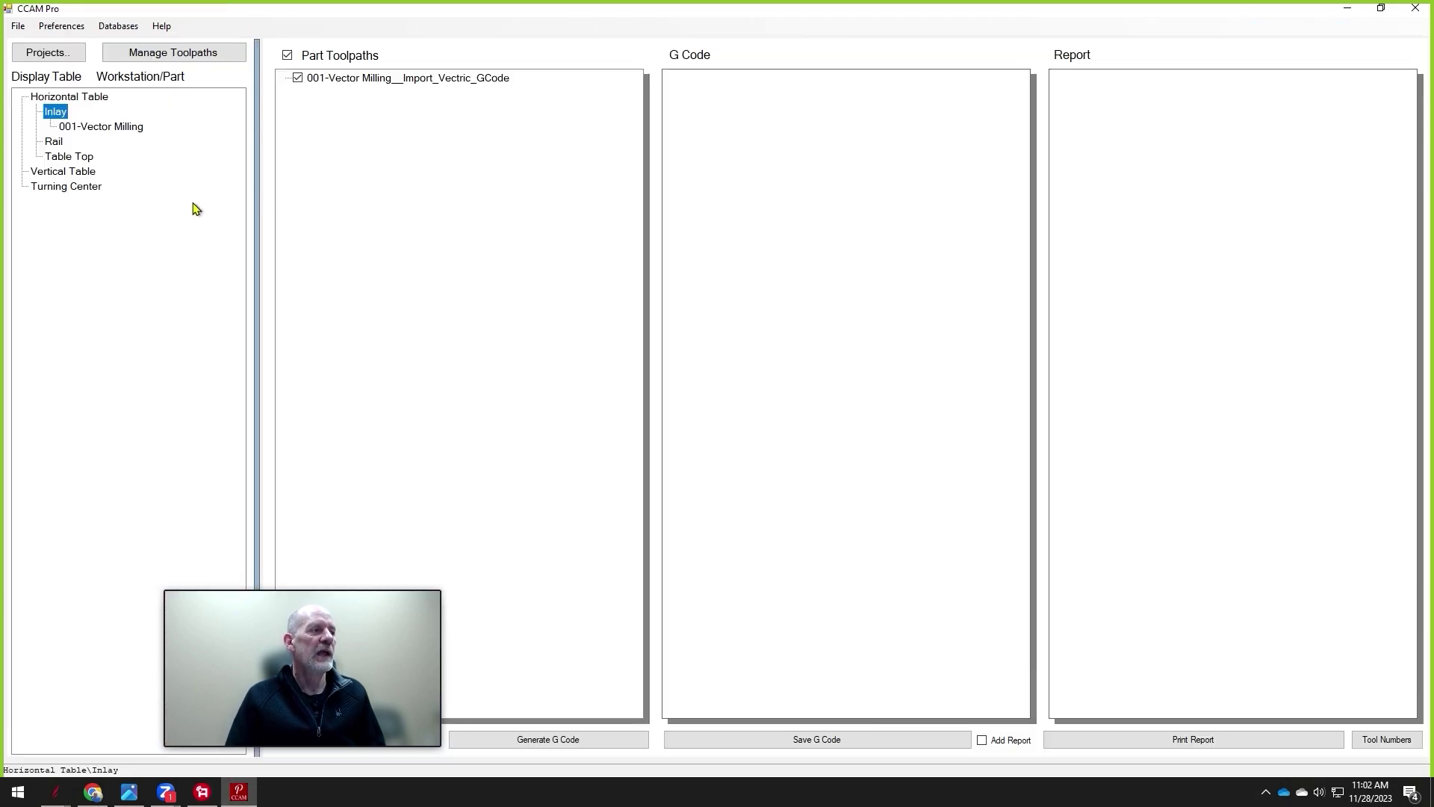
left_click(54, 144)
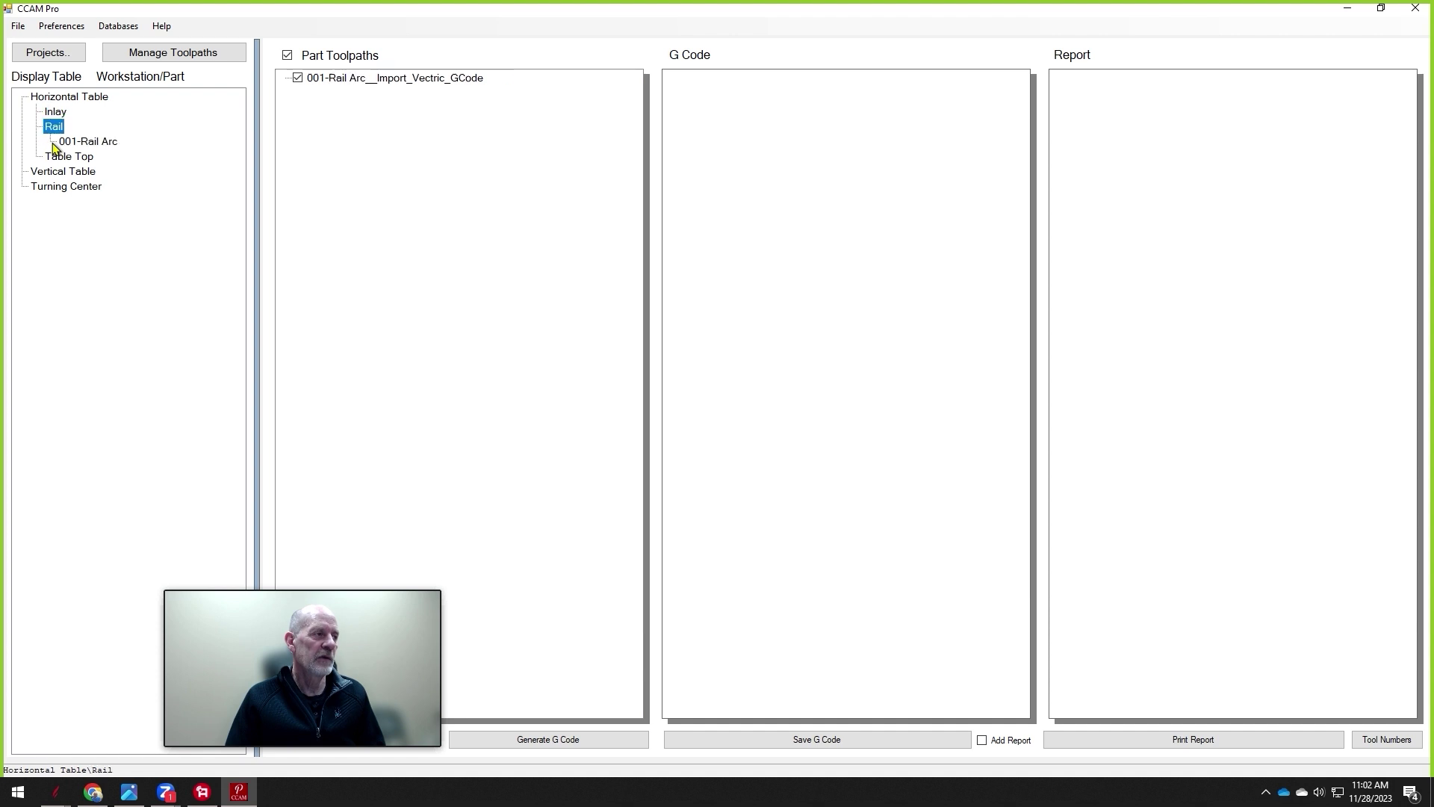
double_click(89, 143)
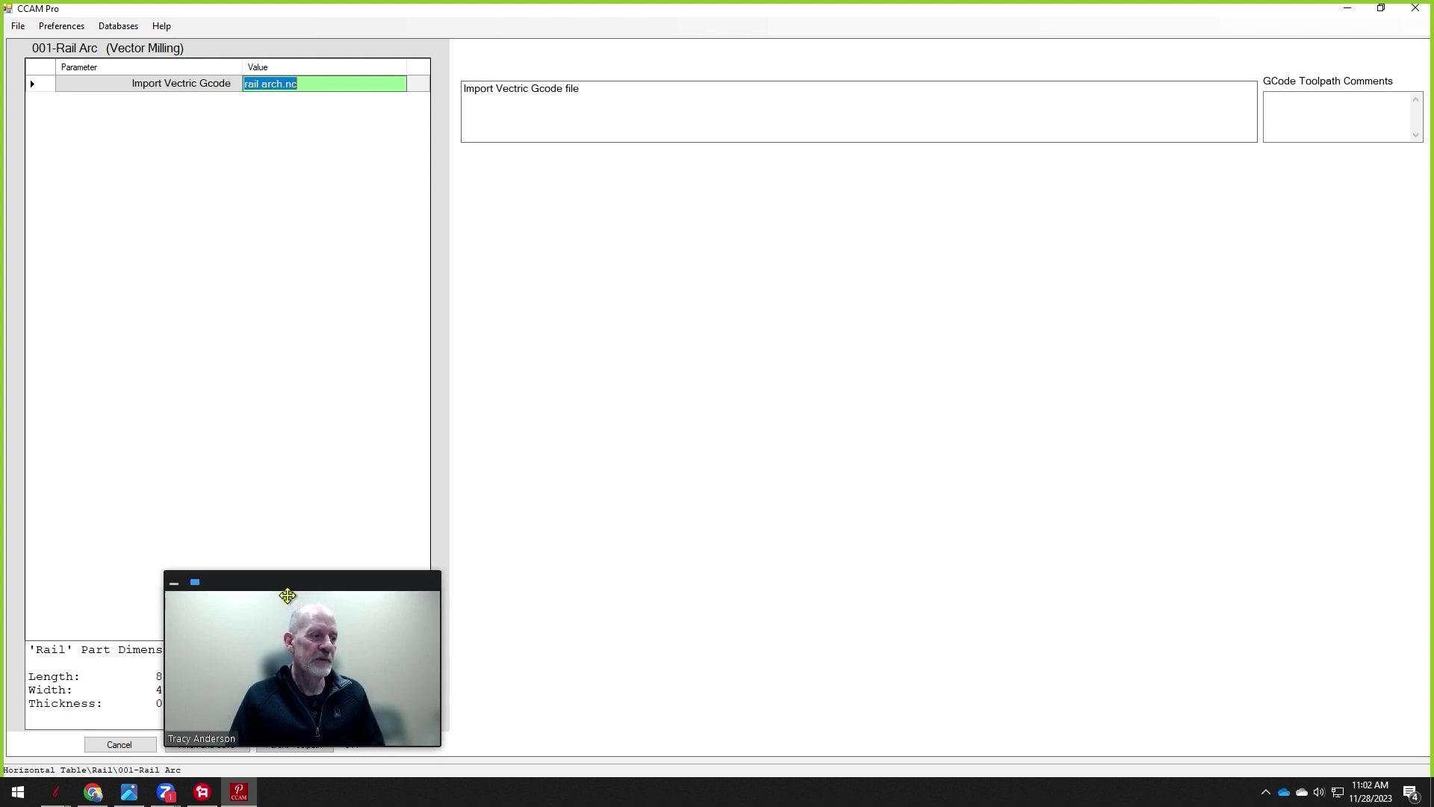
left_click_drag(298, 585, 388, 564)
left_click(209, 747)
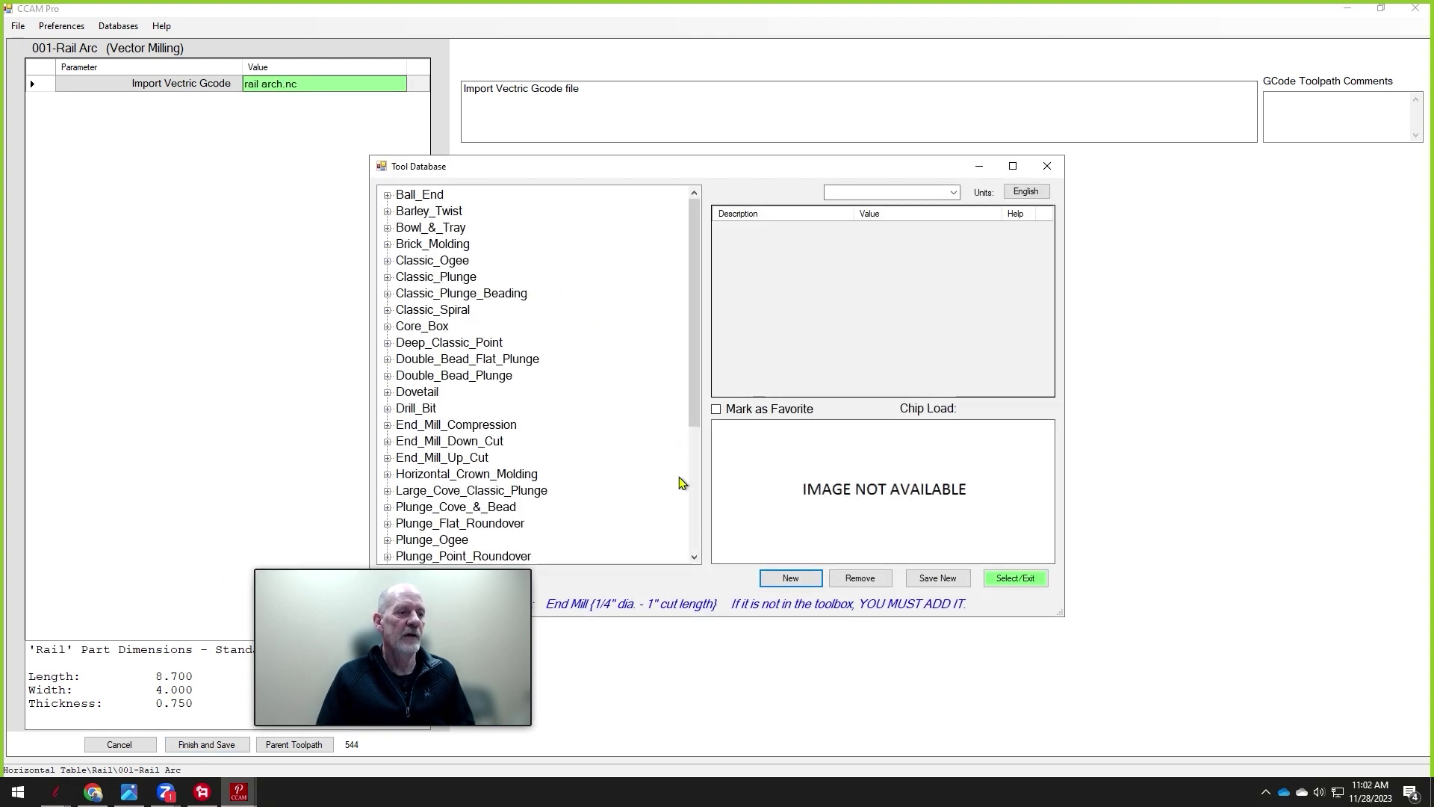
Assign the End Mill Down Cut 0.25 Dia 1.0 Length with its default tool number and generate the rail arc's G-code.
mouse_move(428, 565)
left_click_drag(428, 566, 239, 588)
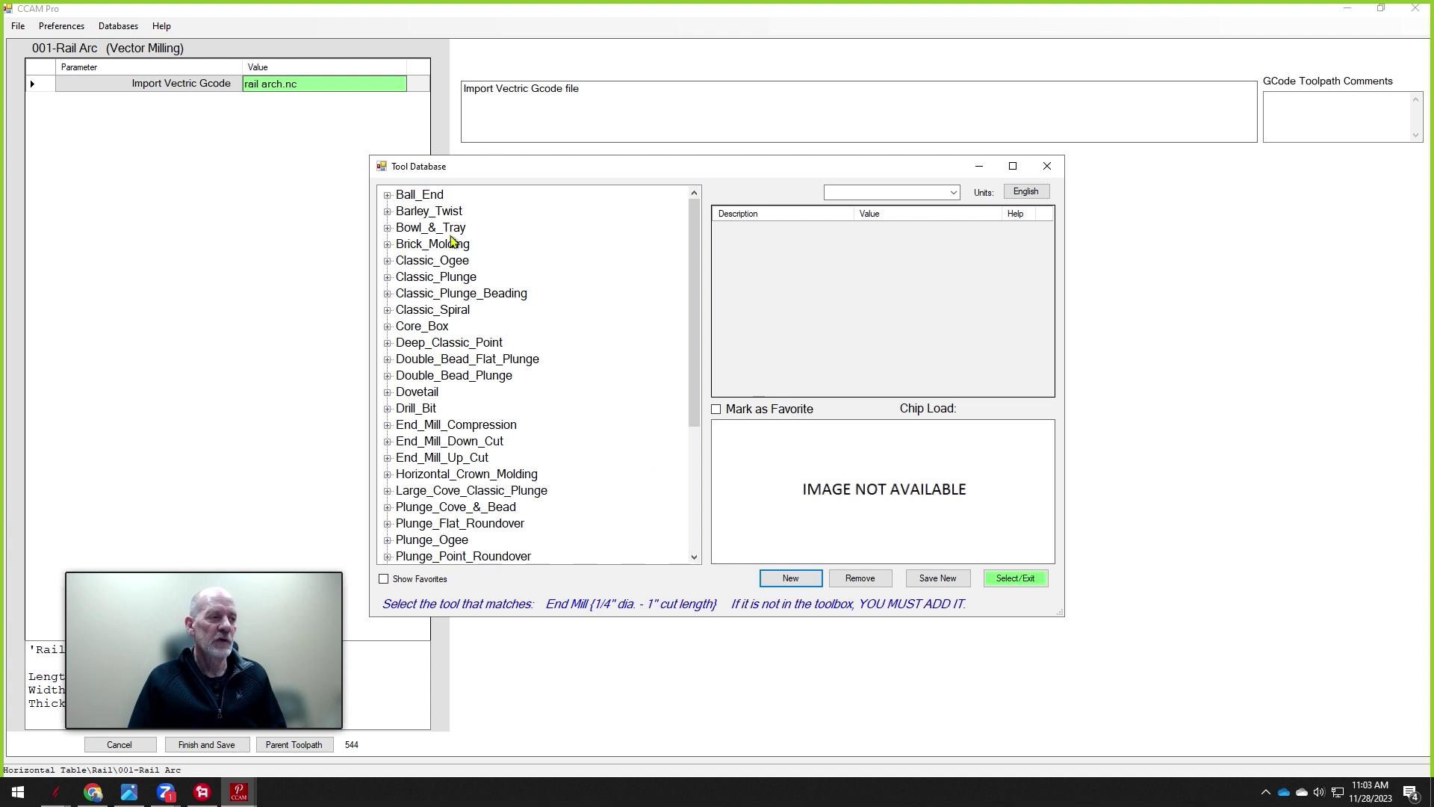
left_click(388, 442)
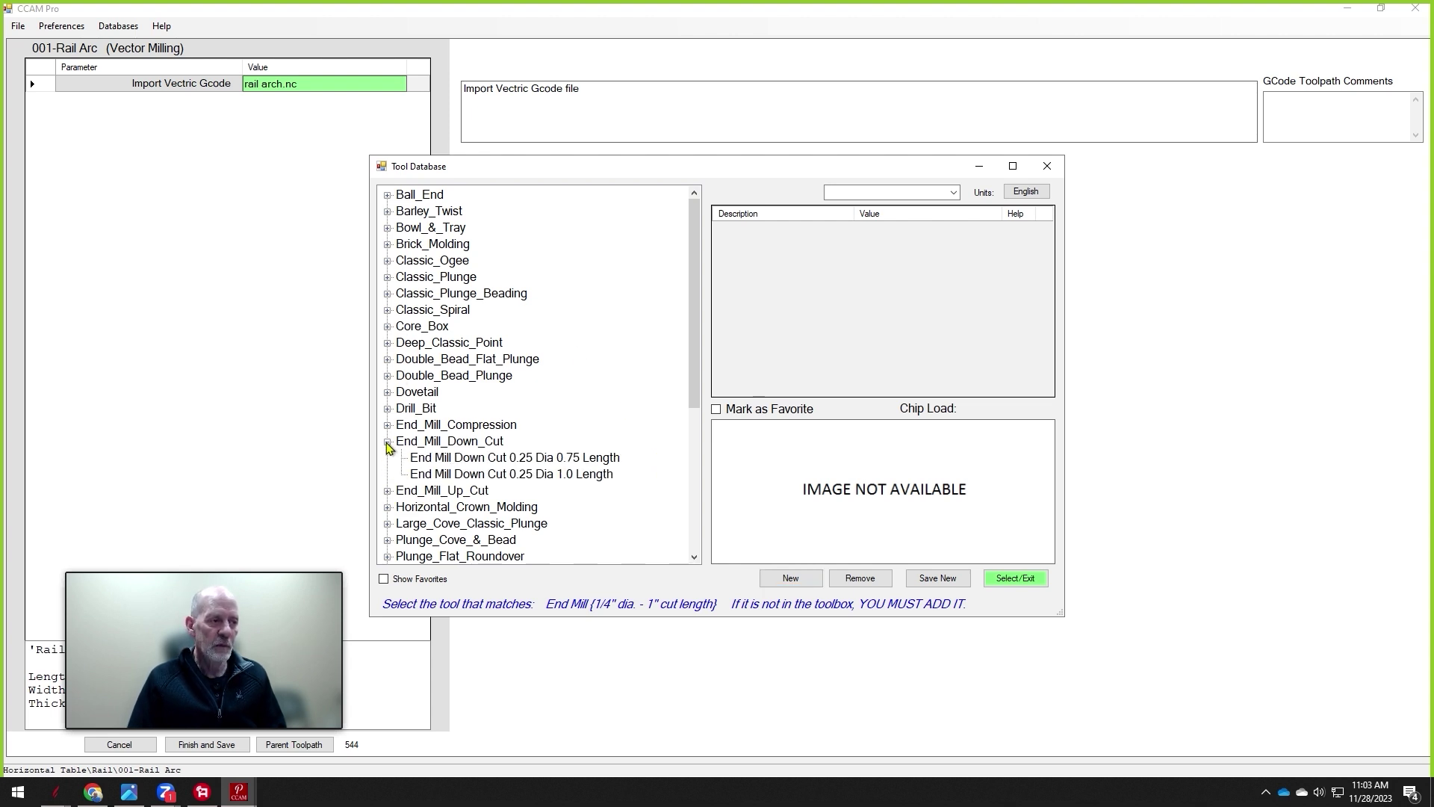
left_click(556, 473)
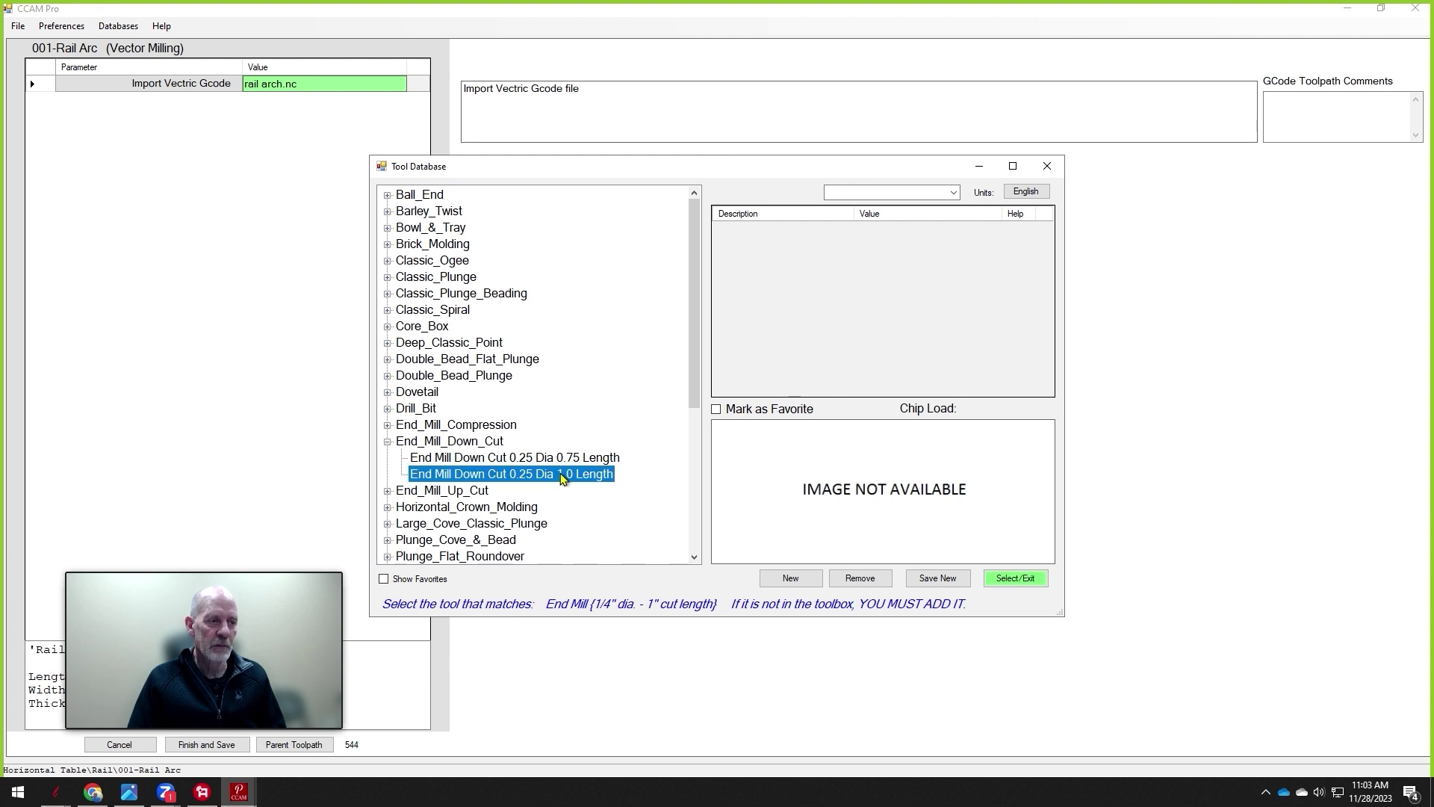
left_click(1020, 578)
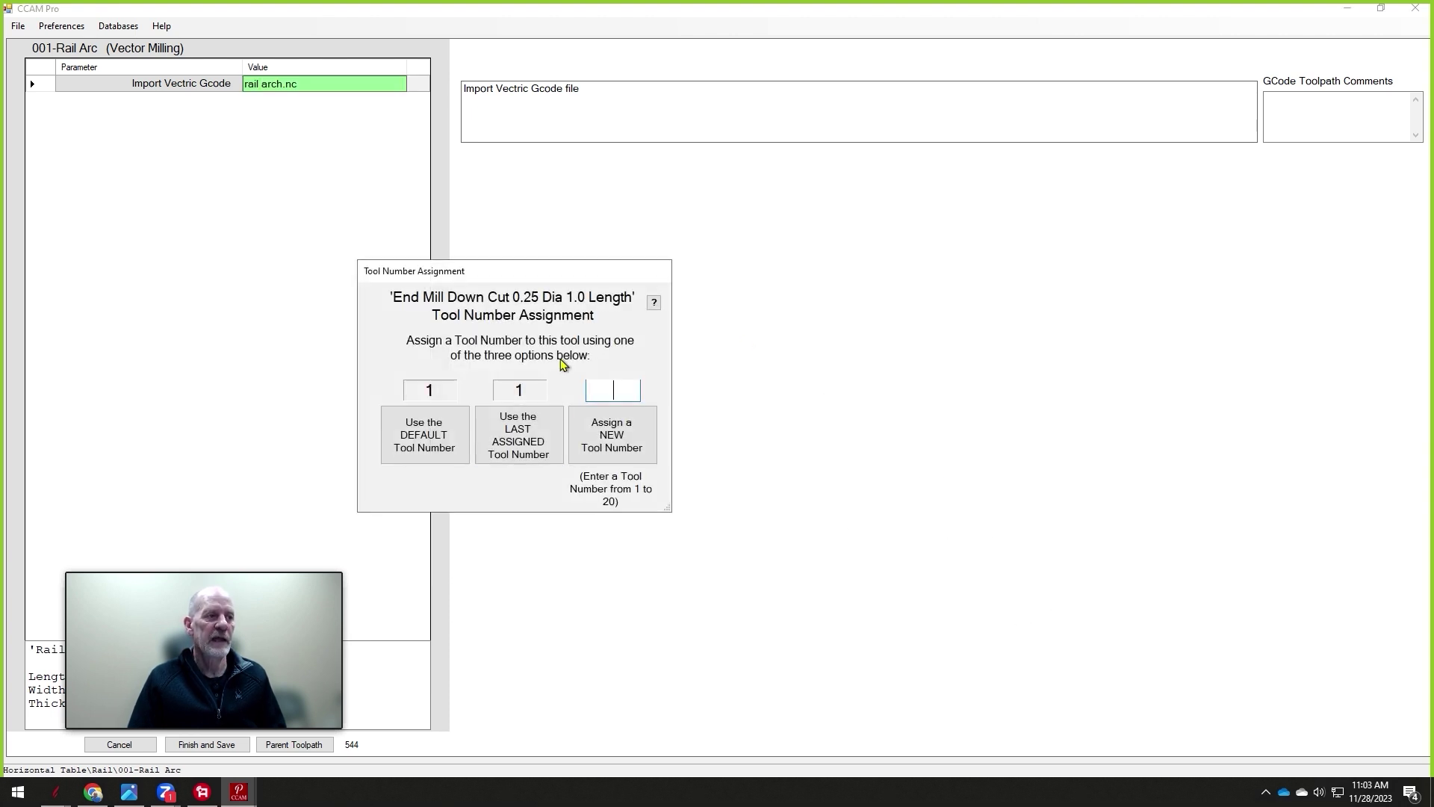
left_click(455, 437)
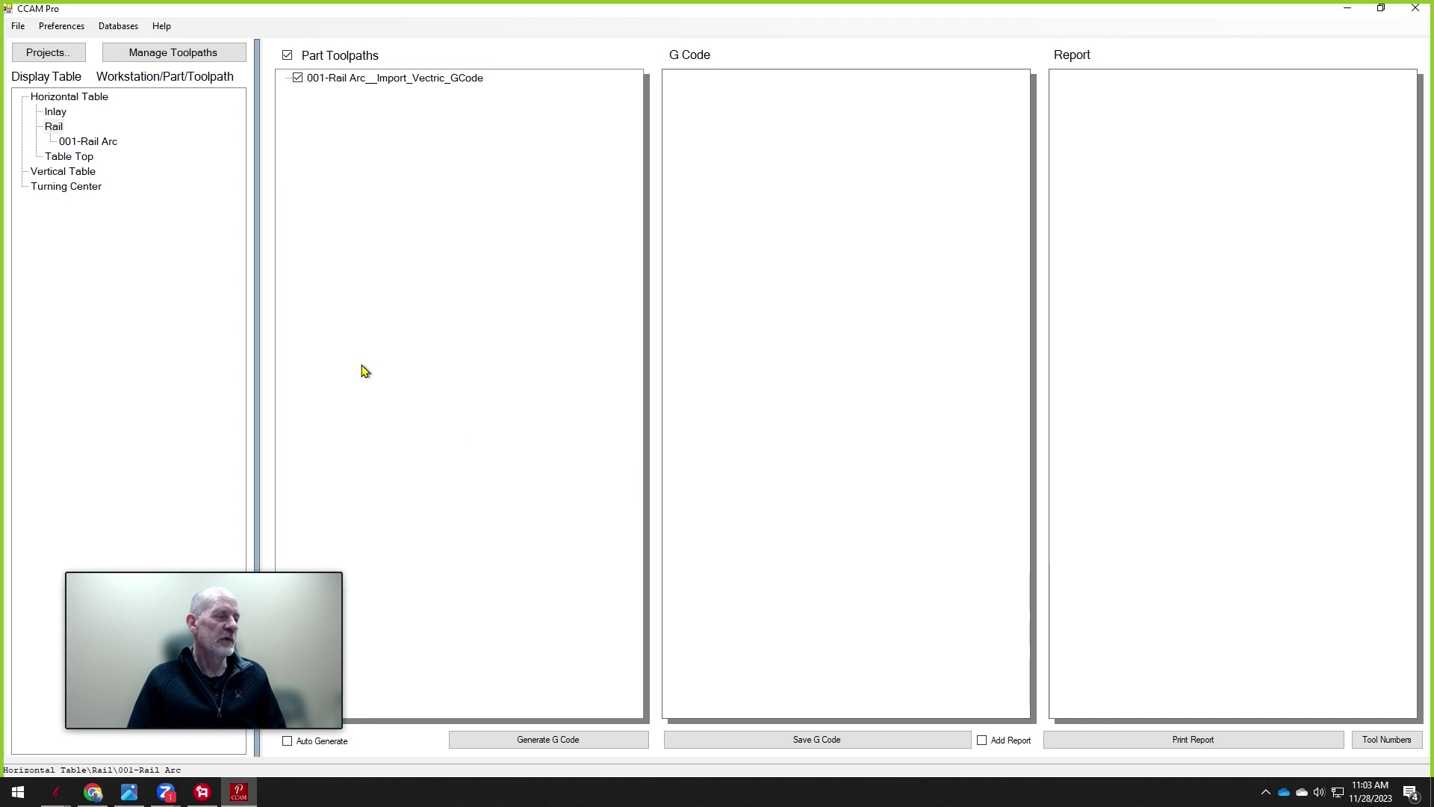
left_click(567, 748)
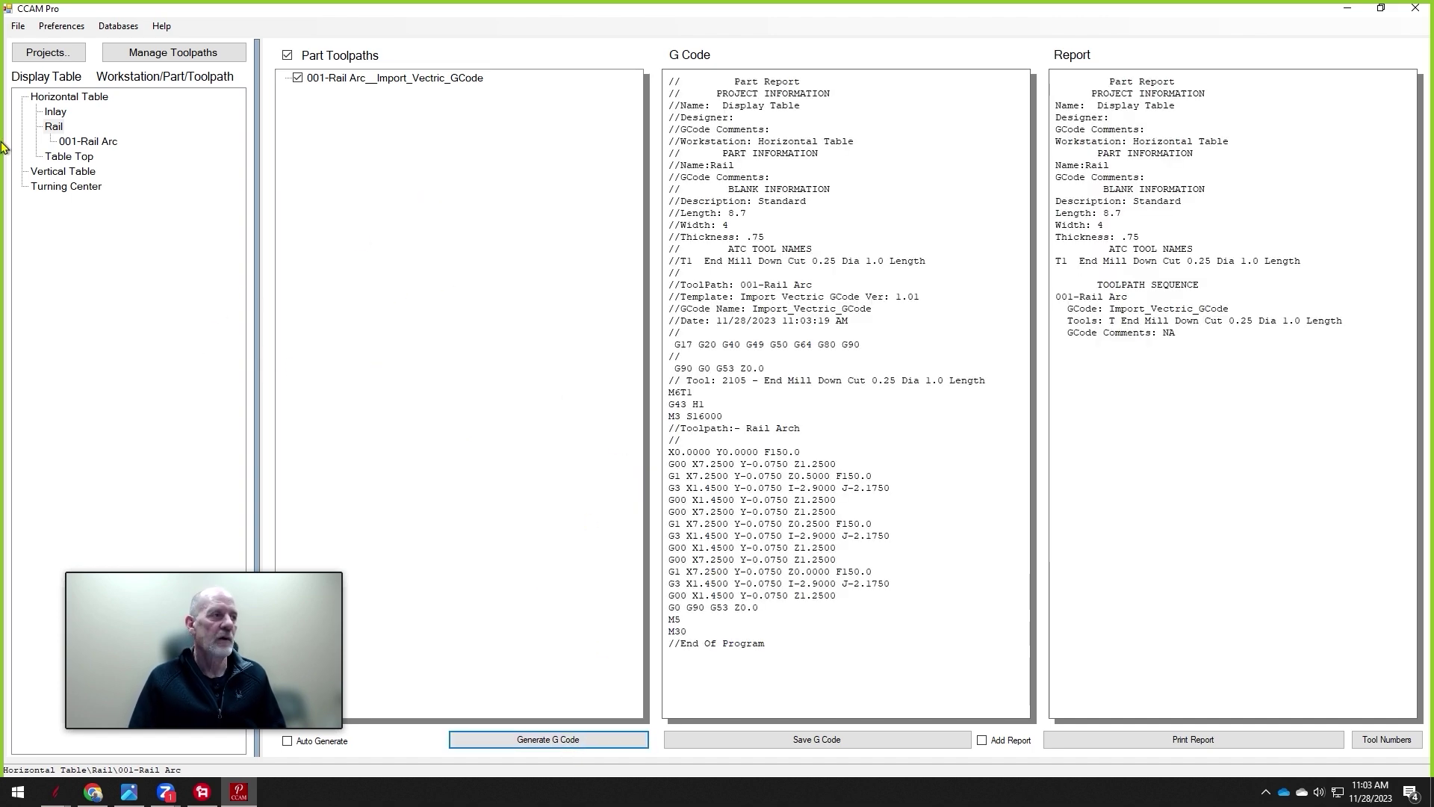
Review the 001-Tenon parameters of the Vertical Table's rail, including X-position, step over and tenon width, and save the toolpath.
left_click(54, 114)
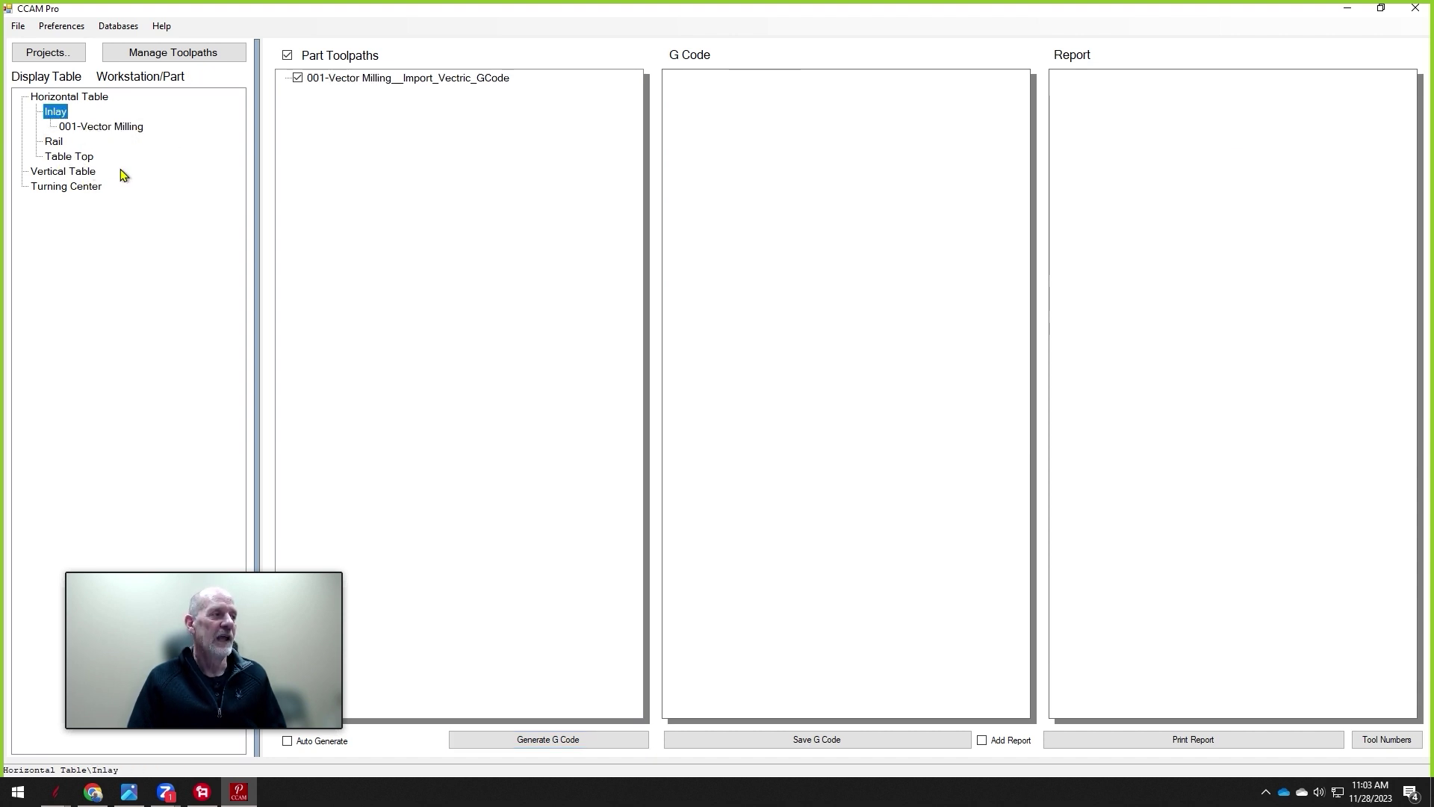
left_click(54, 173)
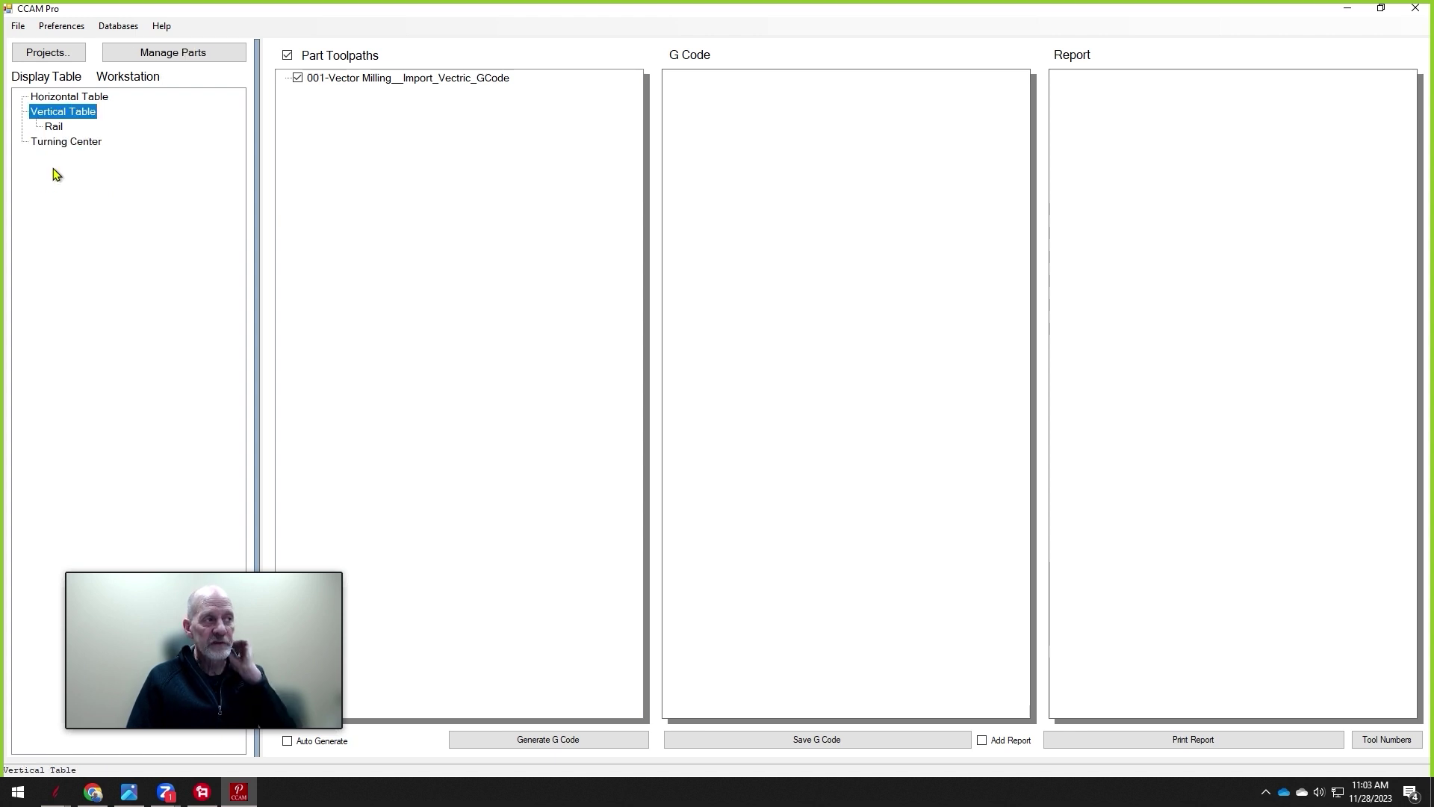
left_click(53, 129)
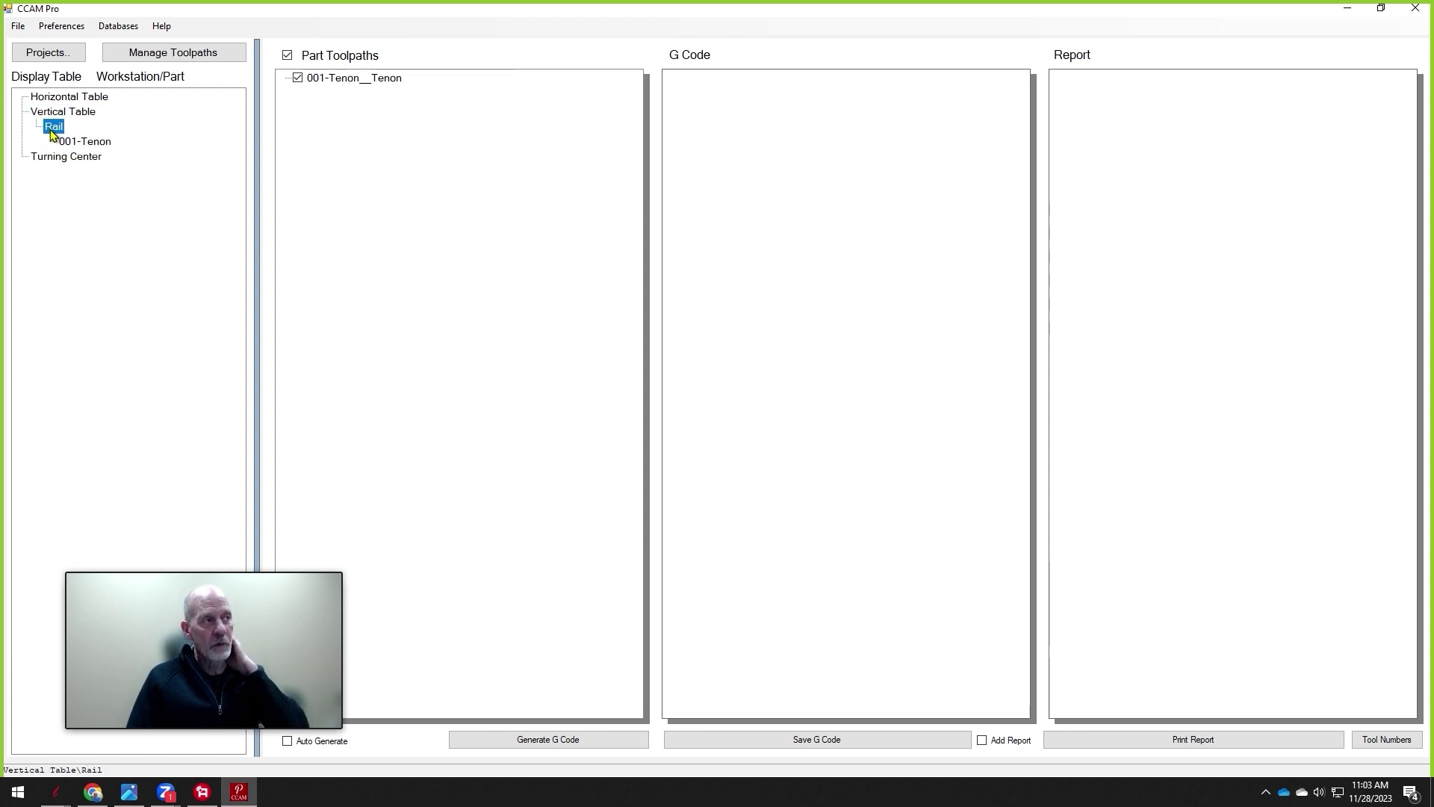
double_click(91, 144)
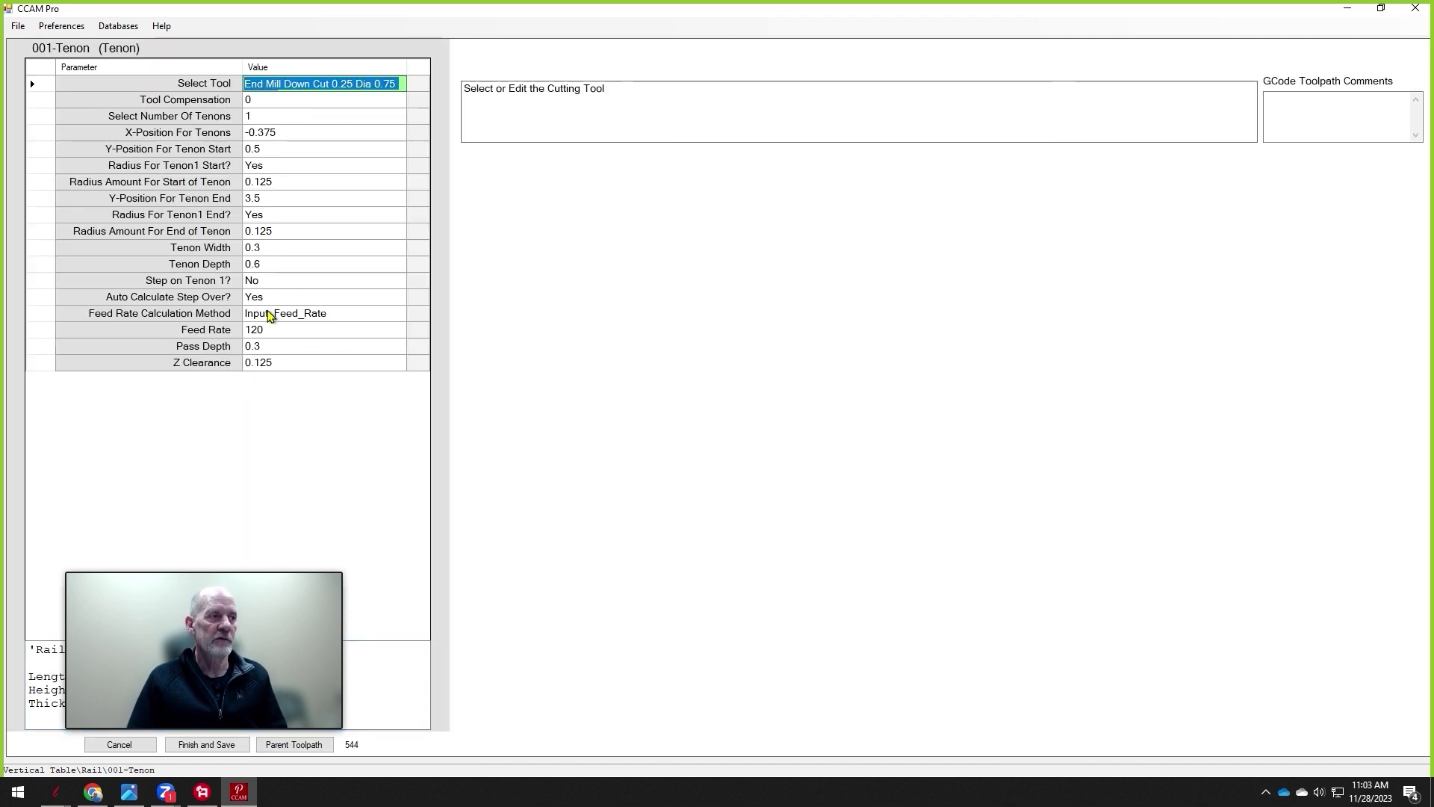
left_click(288, 134)
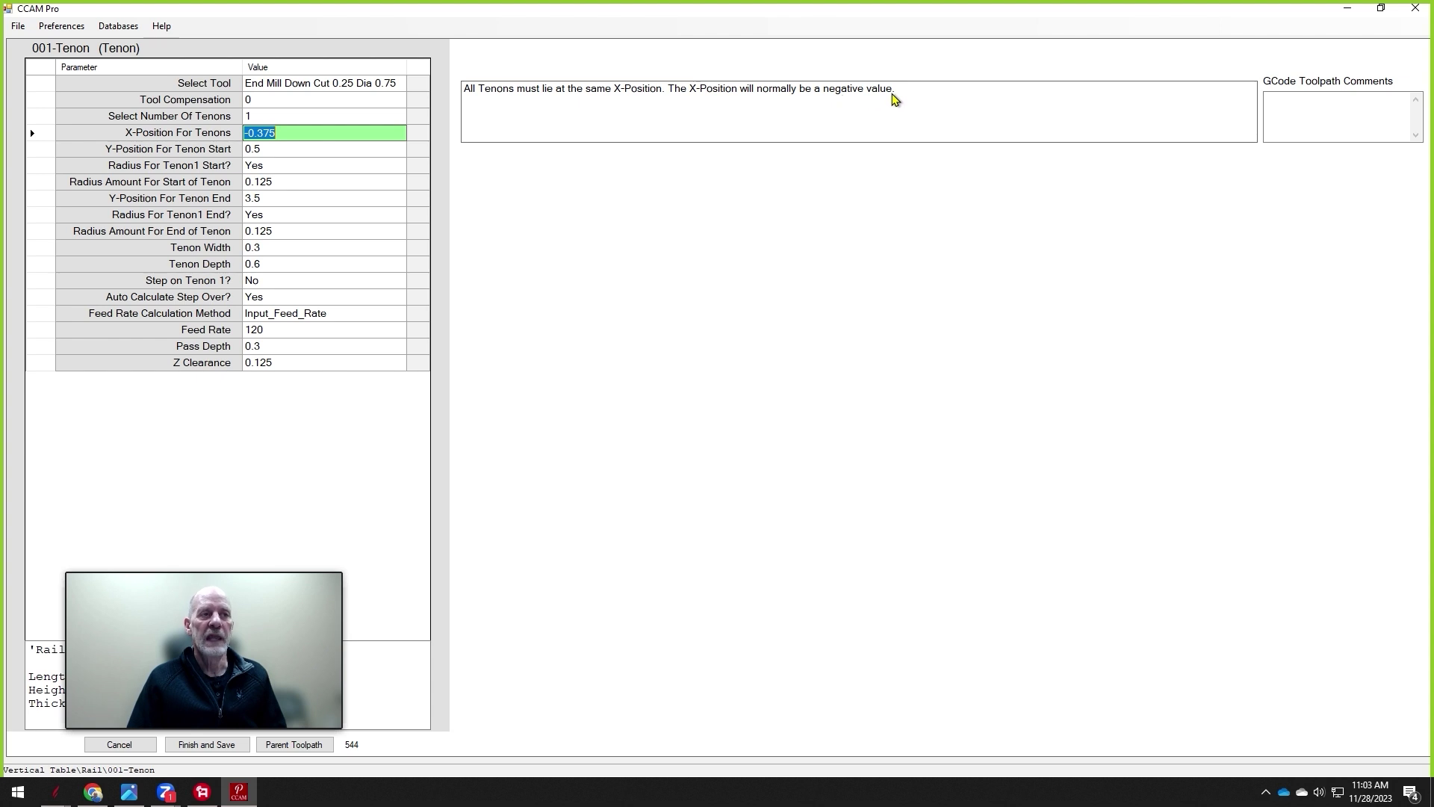
left_click(263, 298)
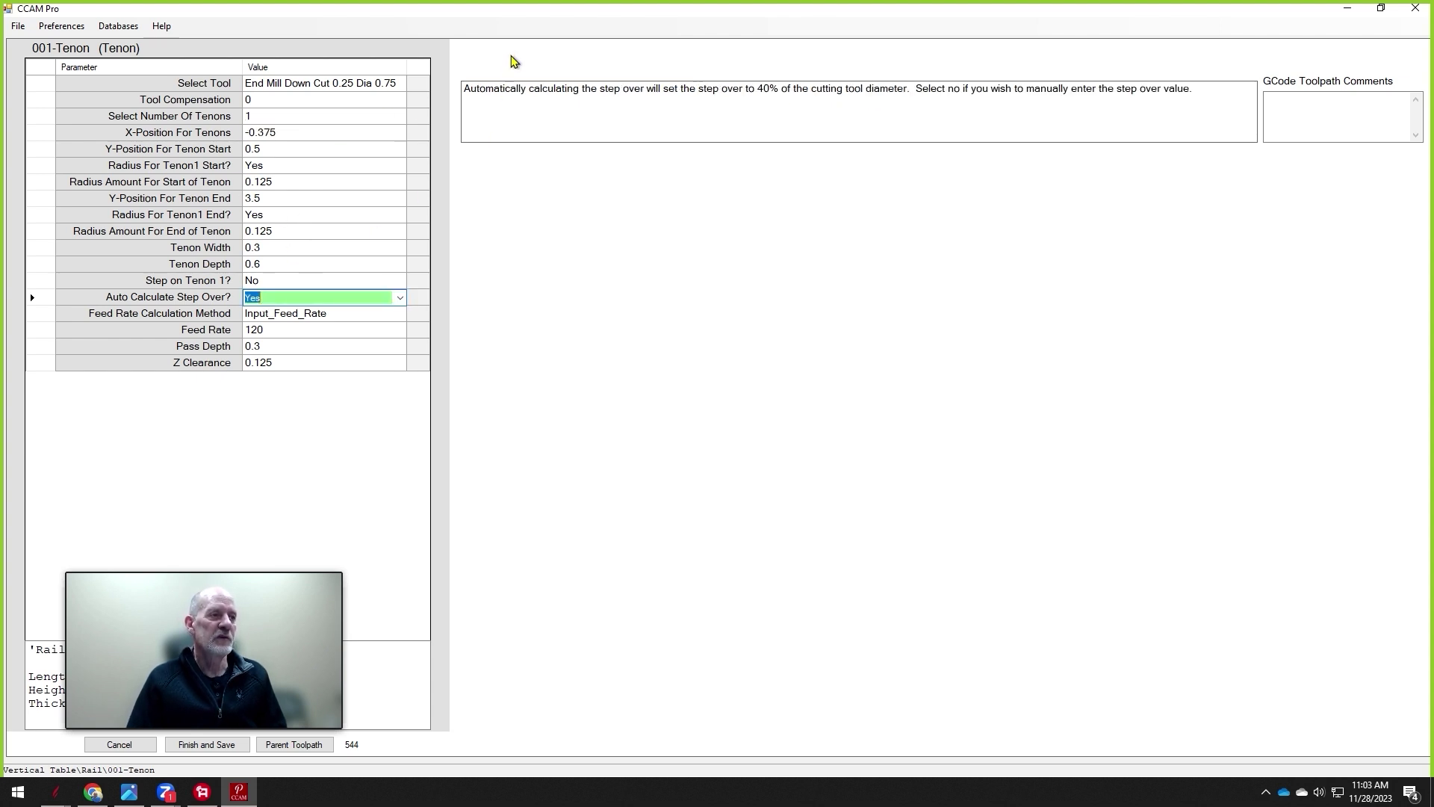
left_click(280, 248)
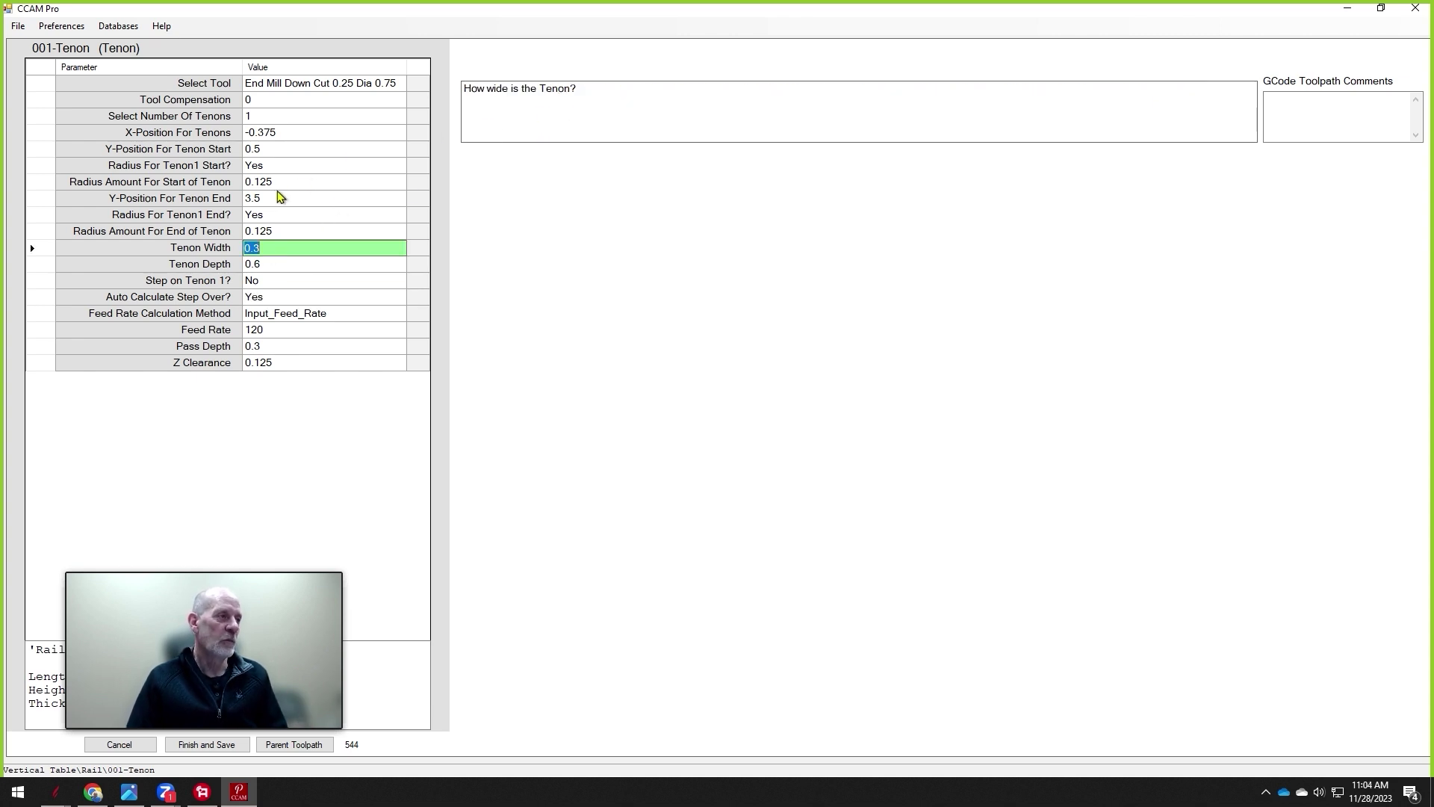
left_click(221, 746)
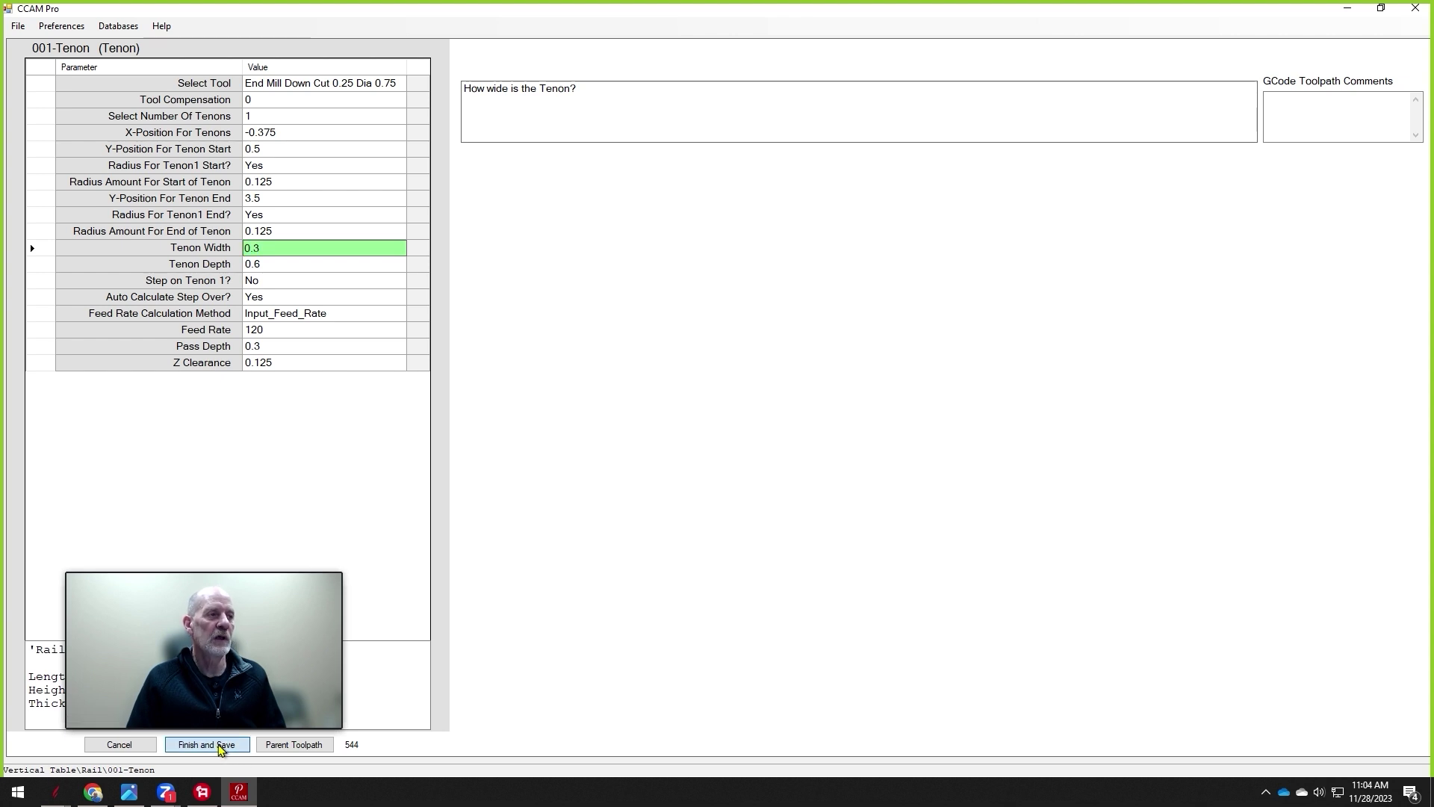
Open the CCAM Pro toolpath help files and read through the Joinery Box Joints.pdf guide.
left_click(161, 28)
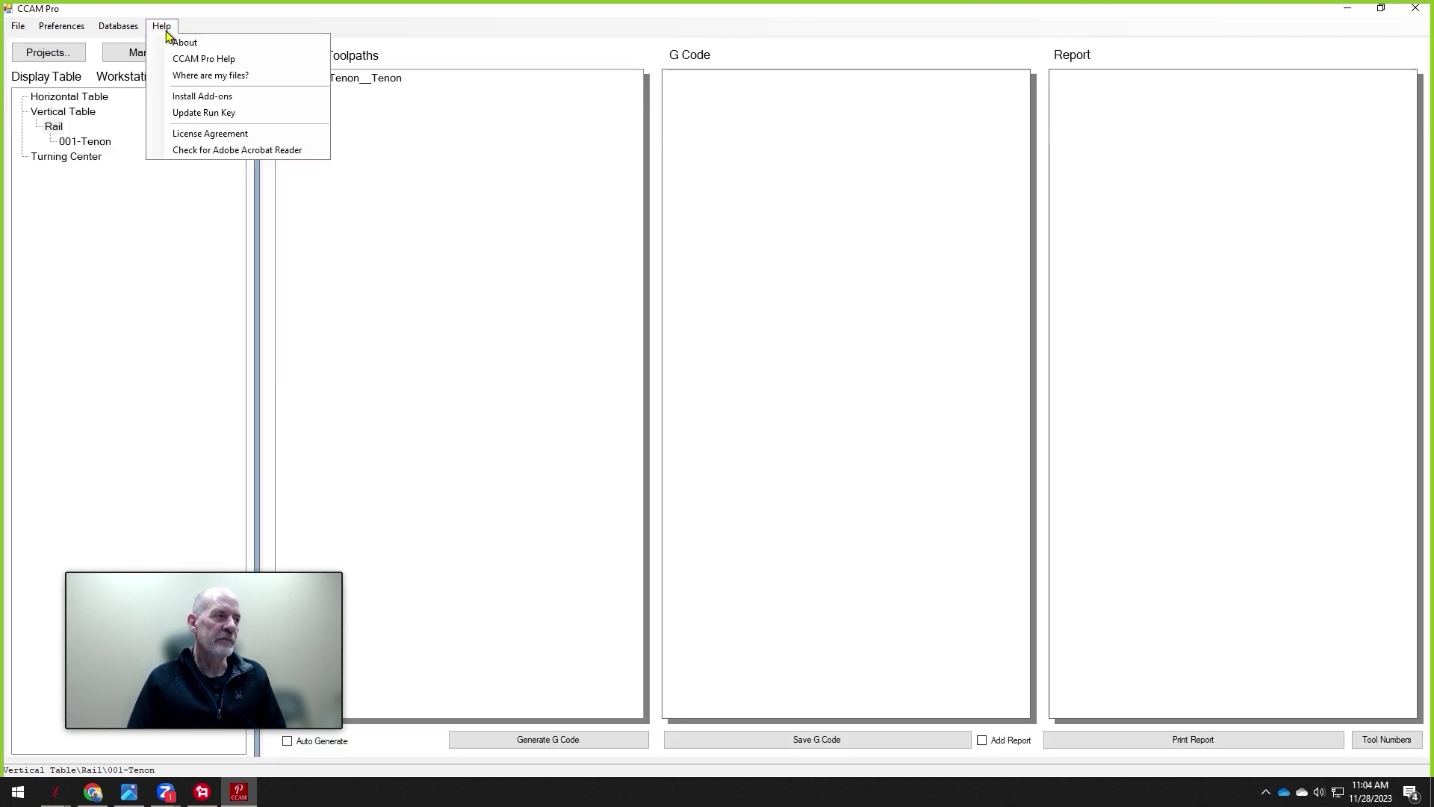
left_click(229, 59)
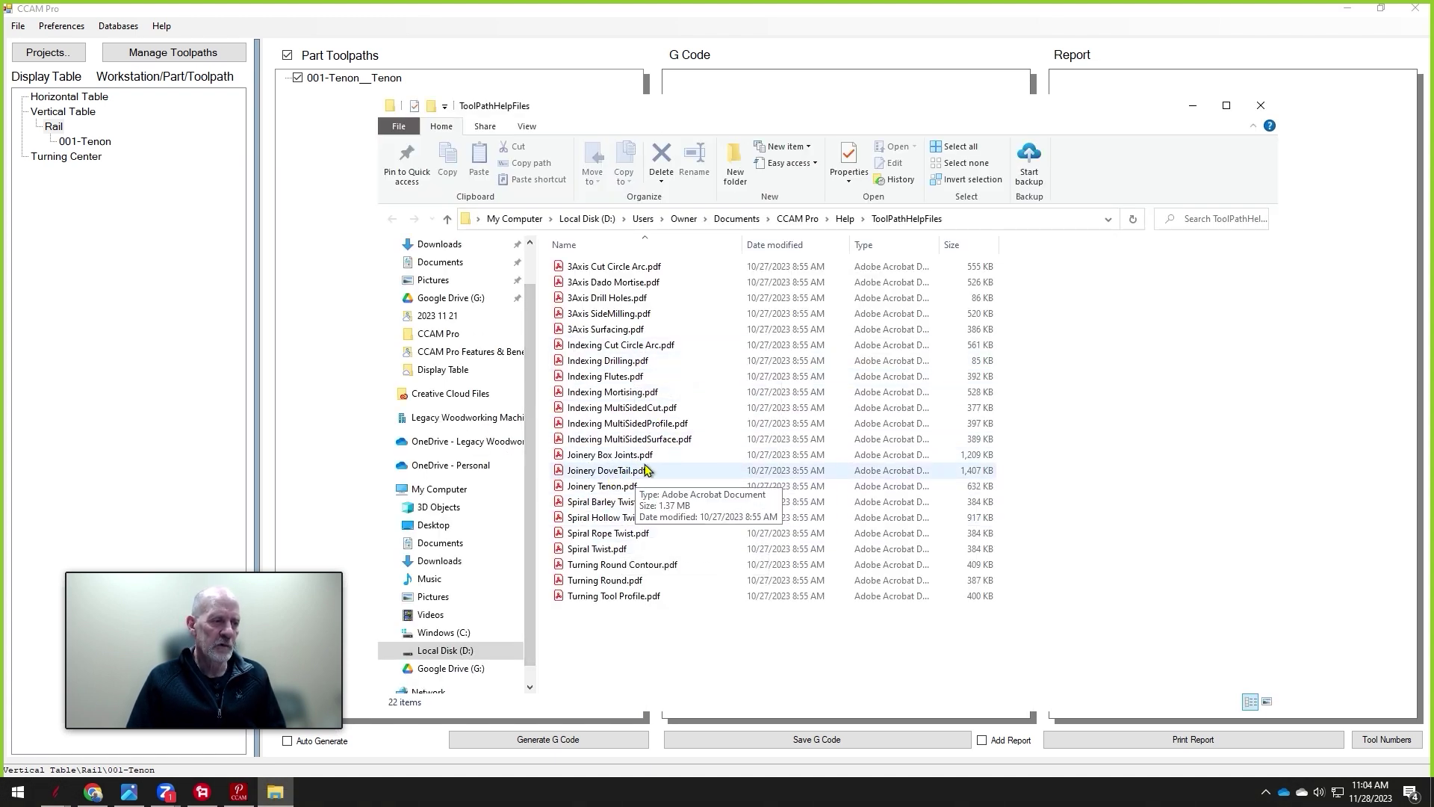
double_click(607, 457)
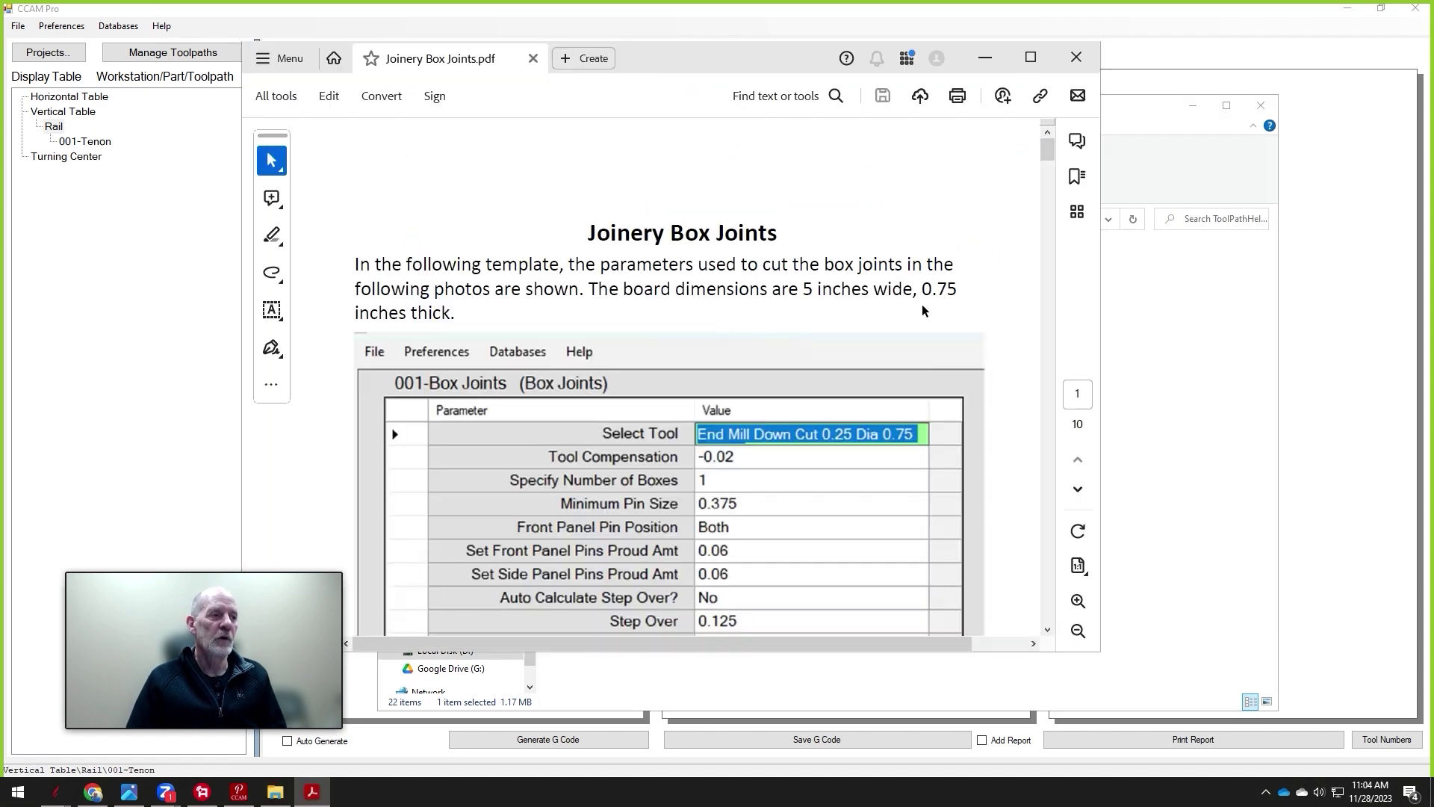
scroll(921, 304, "down", 5)
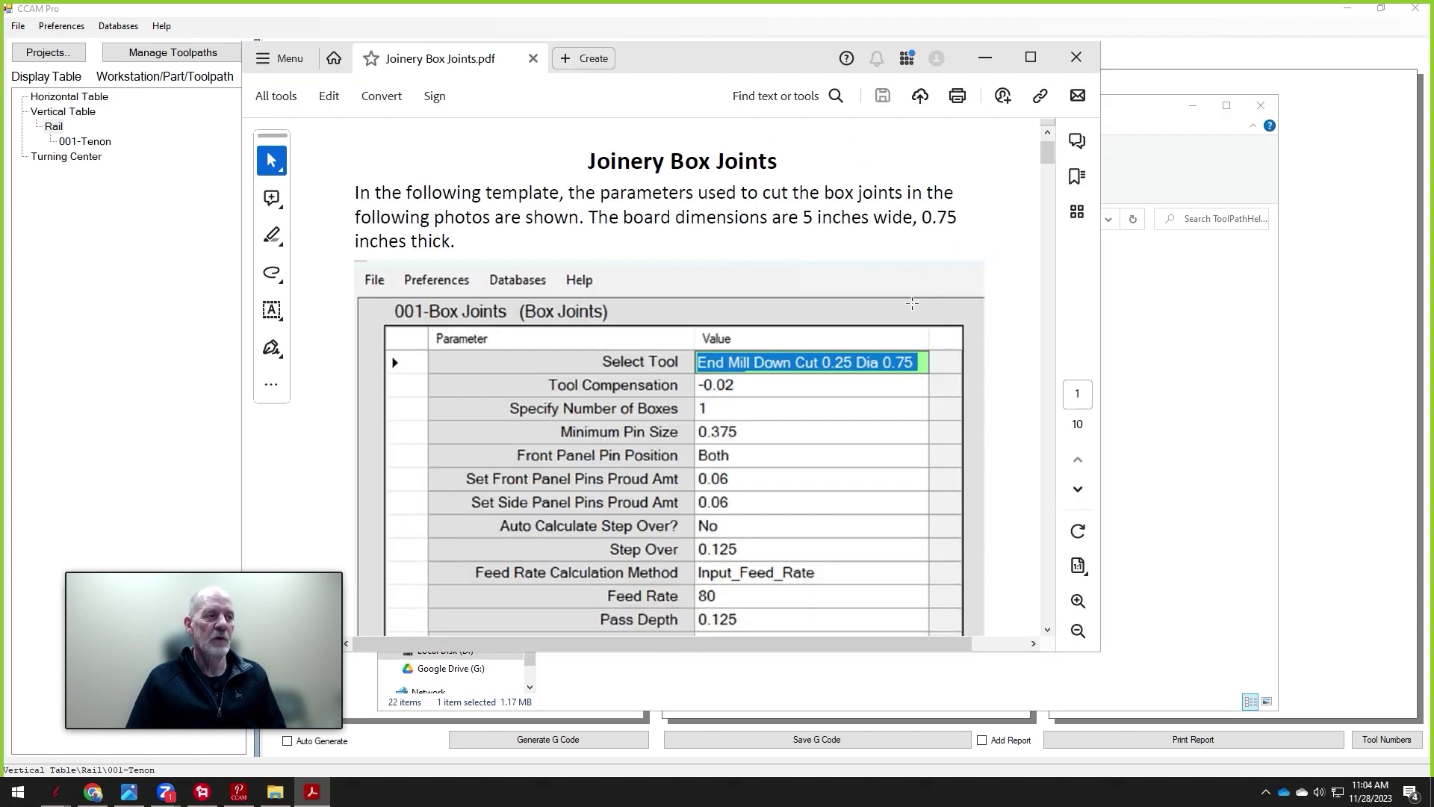
scroll(913, 302, "down", 6)
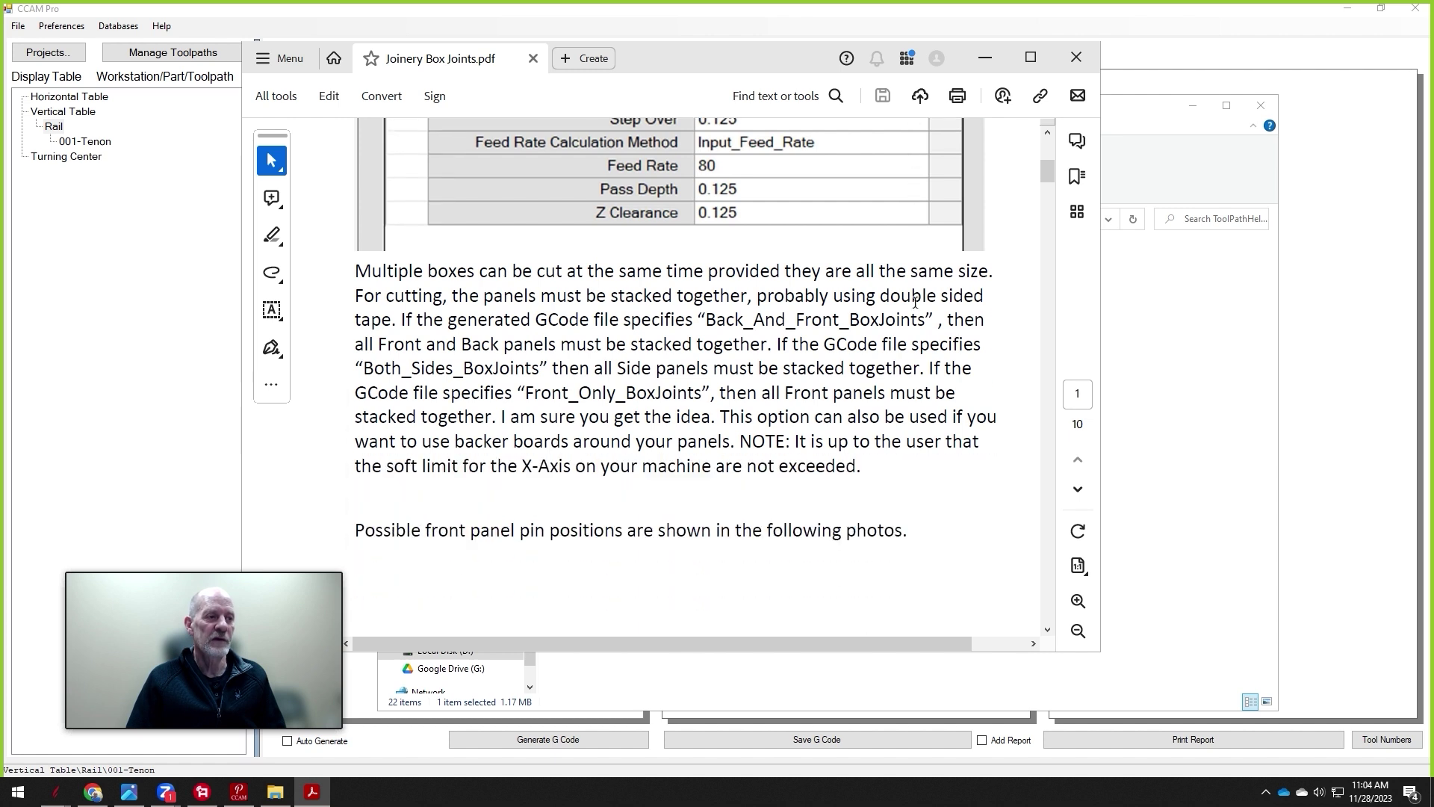
scroll(917, 298, "down", 9)
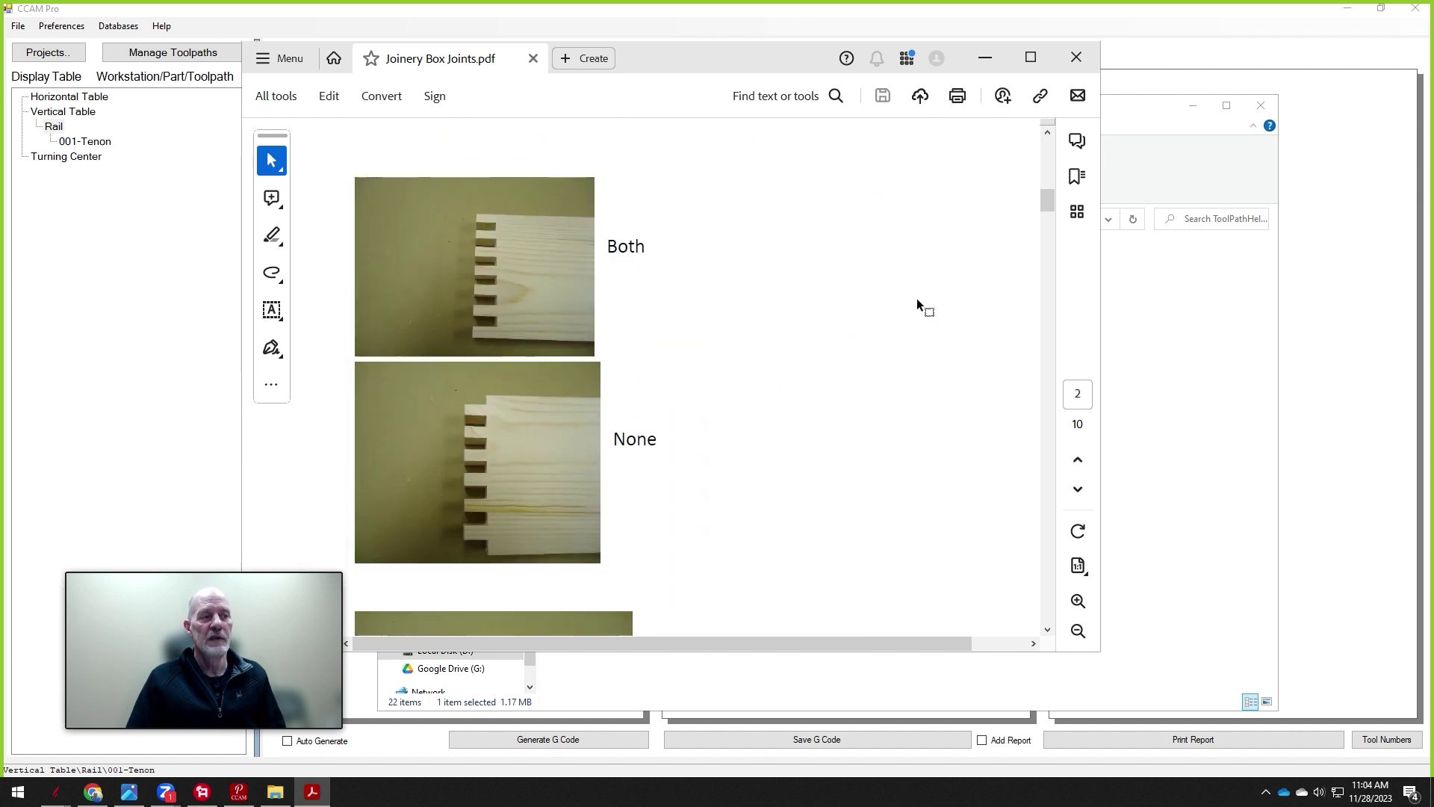
scroll(915, 298, "down", 8)
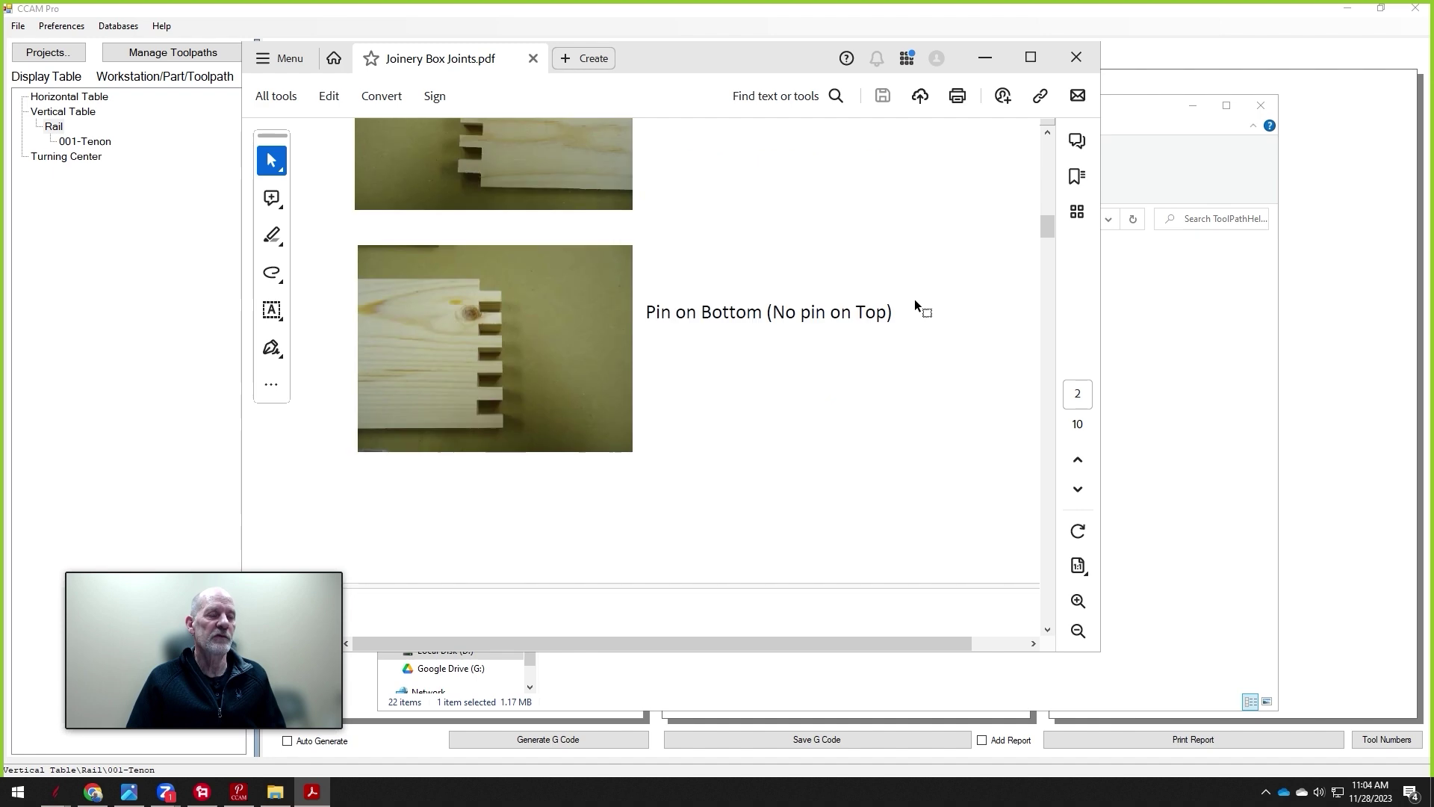
scroll(914, 301, "down", 9)
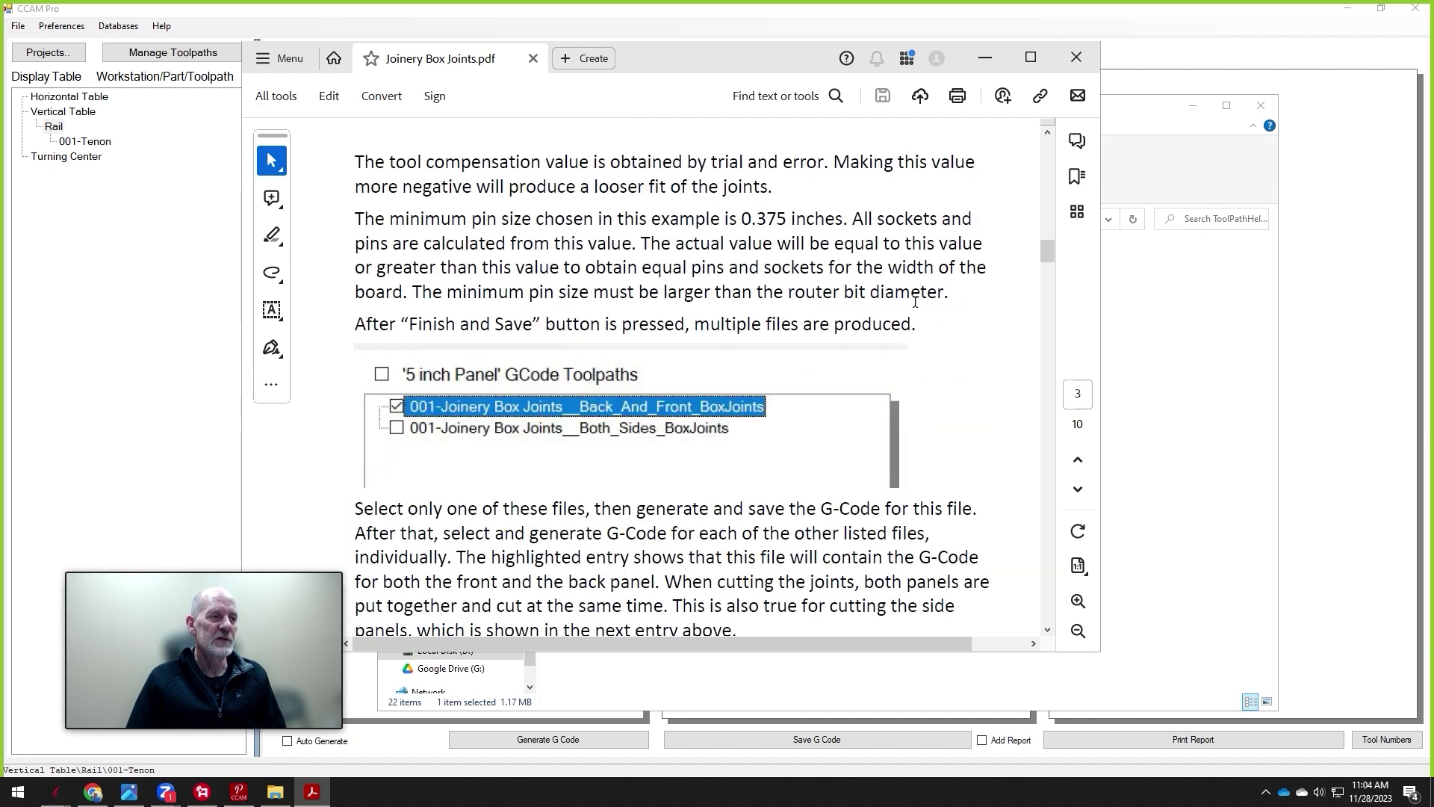
Finish reading the box joint file examples in the Joinery Box Joints.pdf guide and close it.
scroll(914, 302, "down", 8)
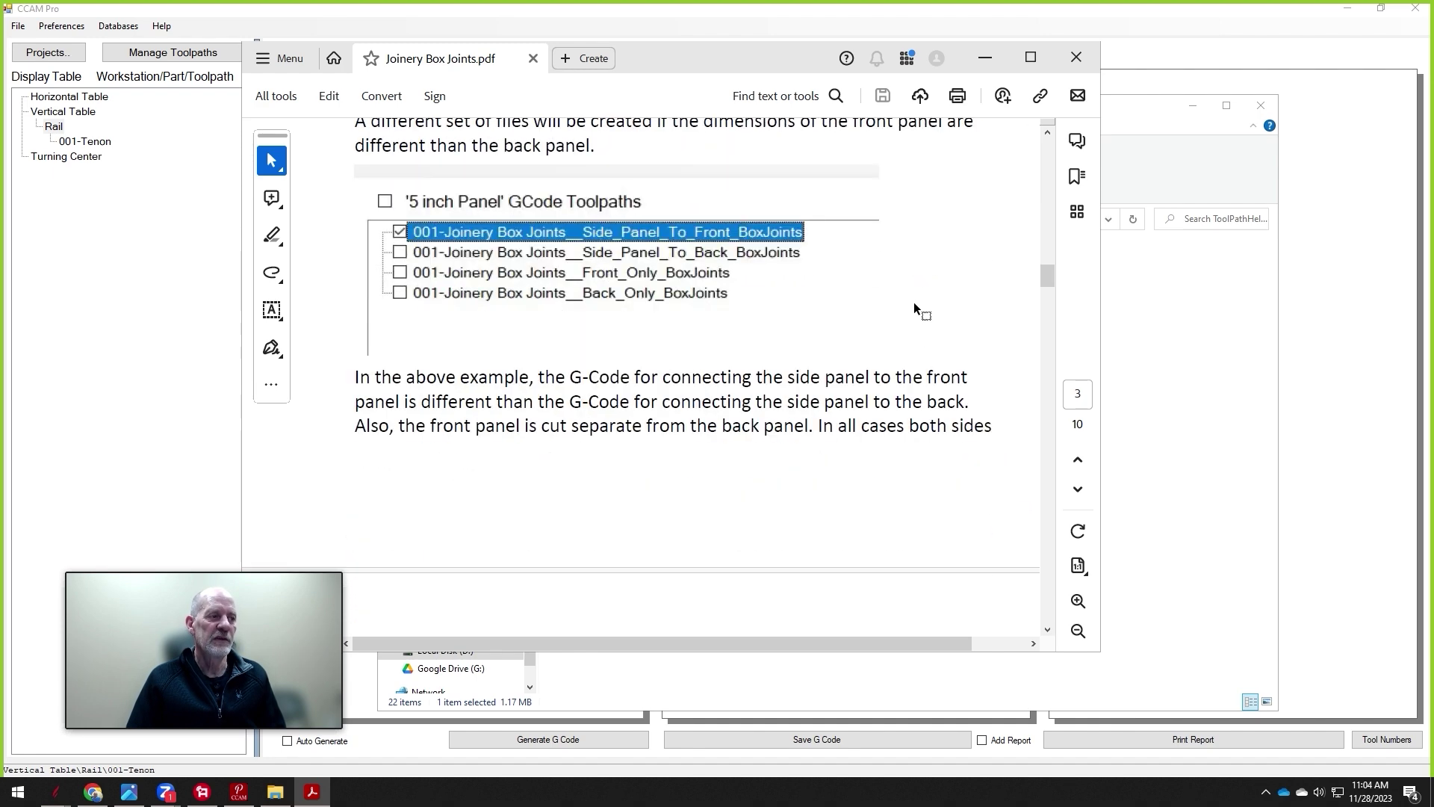
left_click(1075, 57)
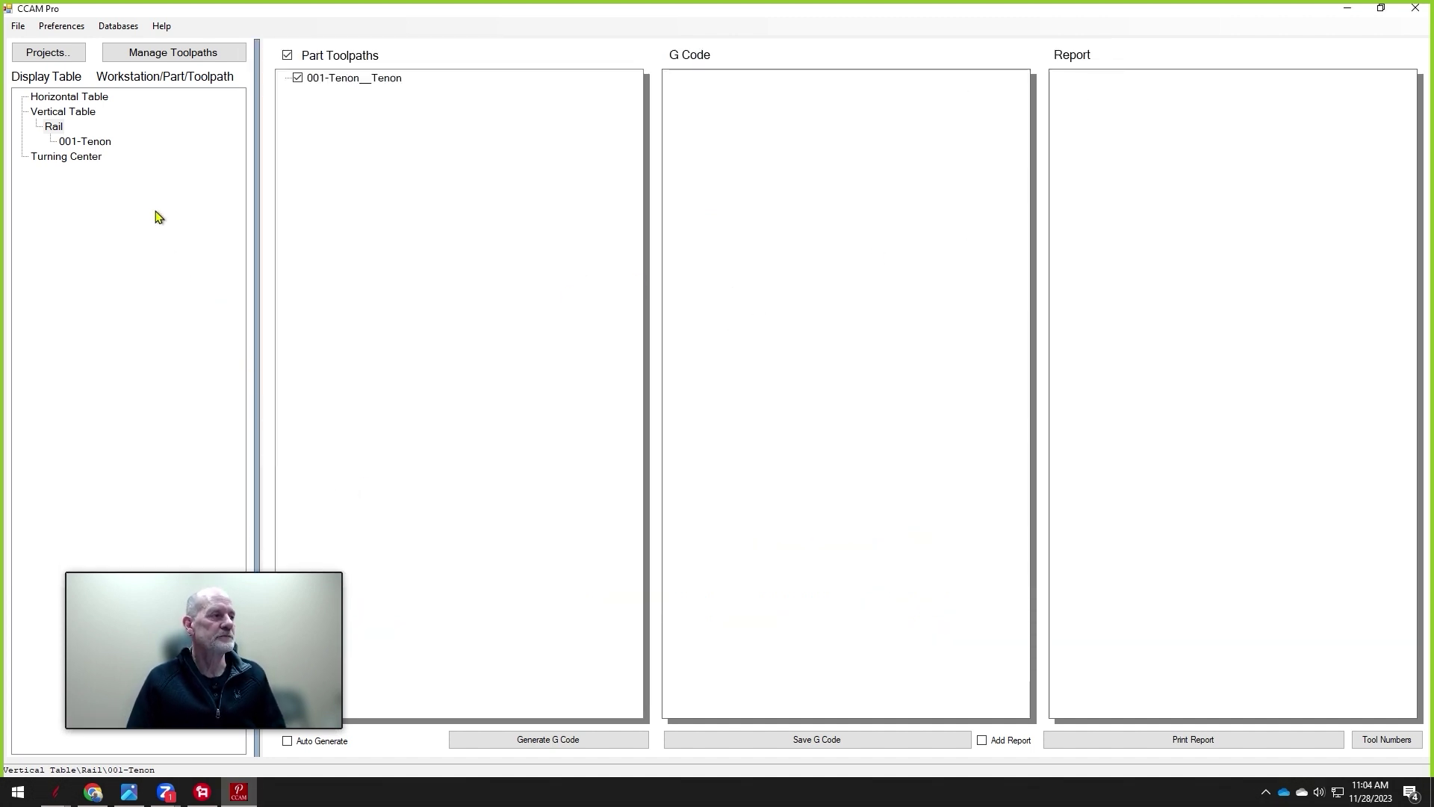
Review the toolpath list of the Turning Center's Leg part and generate G-code for all its toolpaths.
left_click(79, 158)
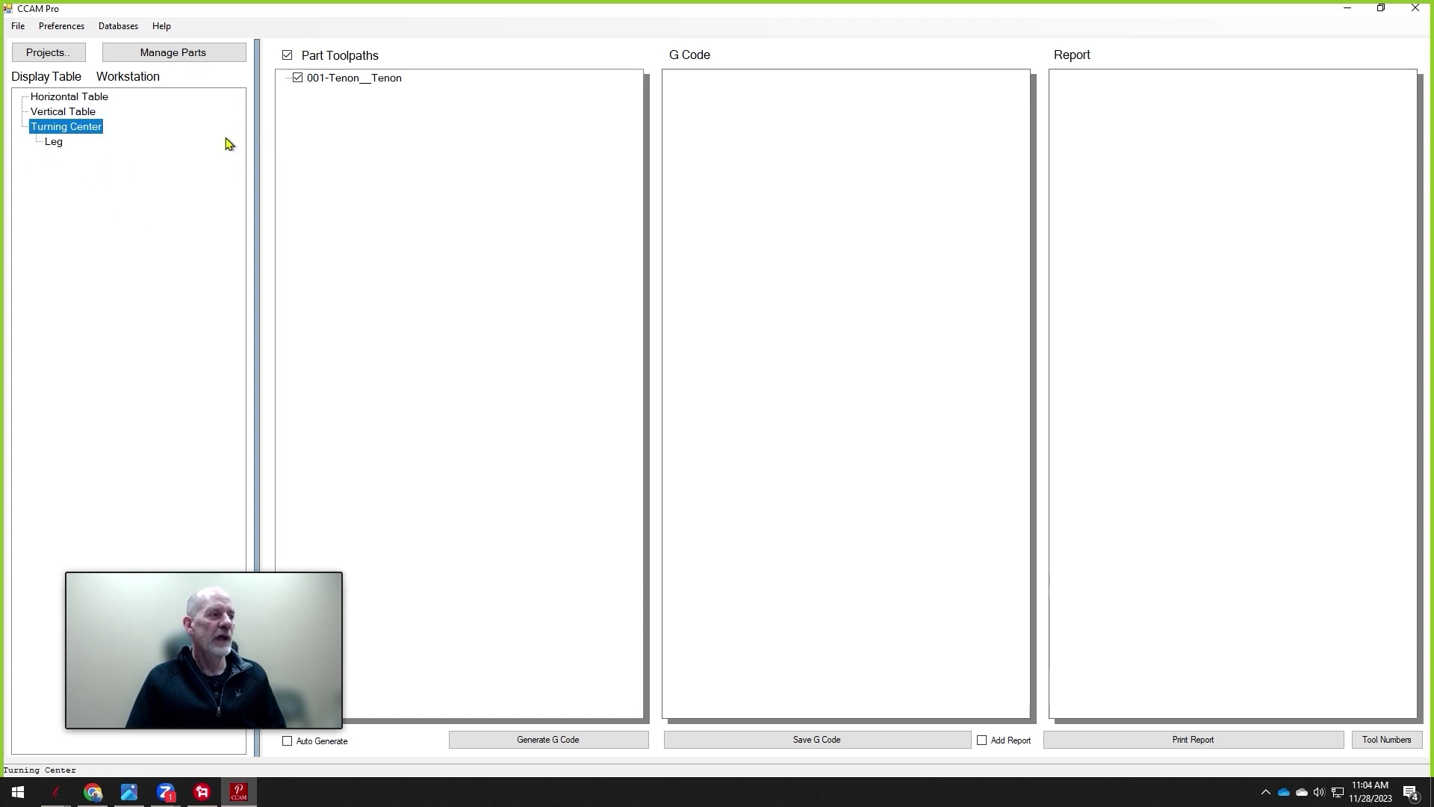
left_click(51, 143)
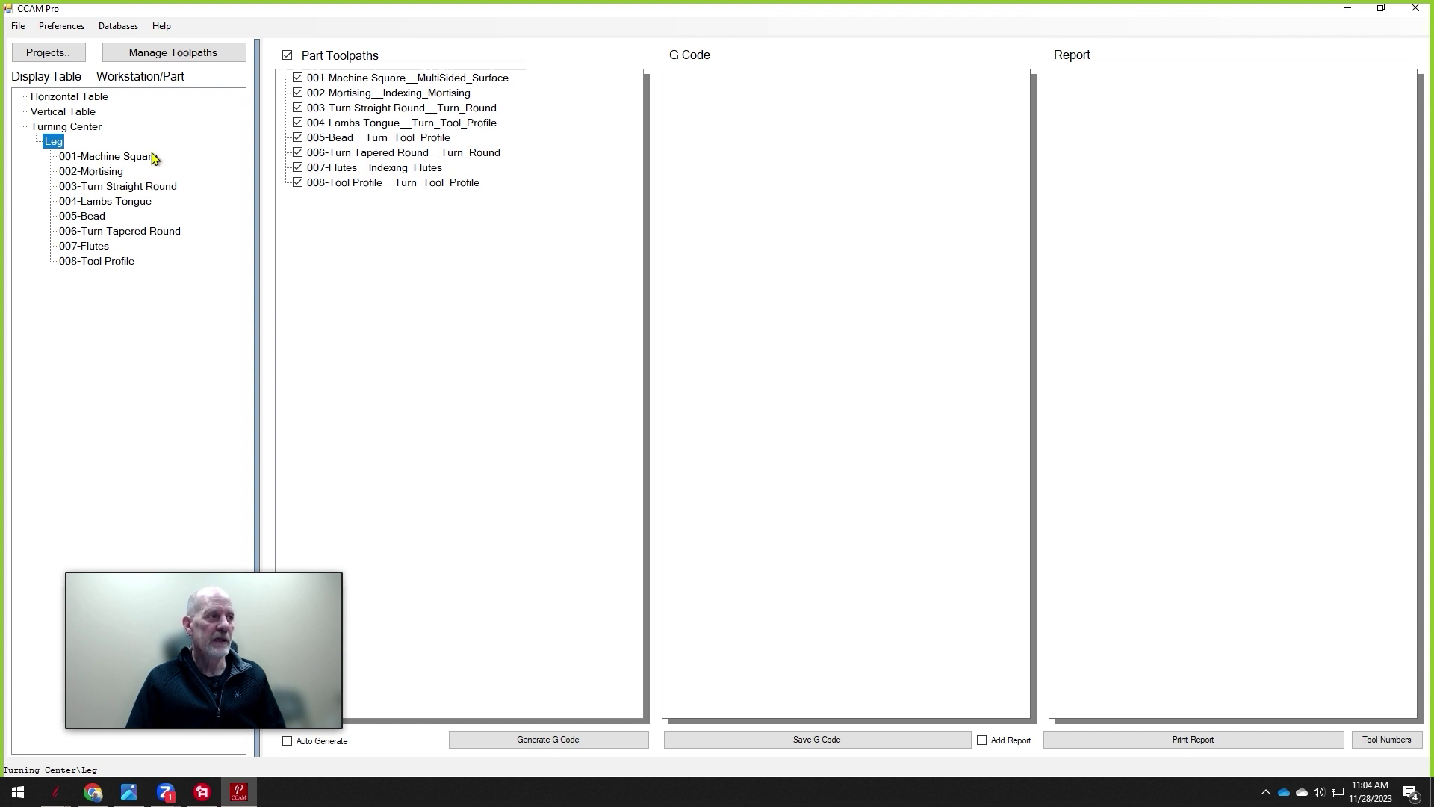
left_click(210, 52)
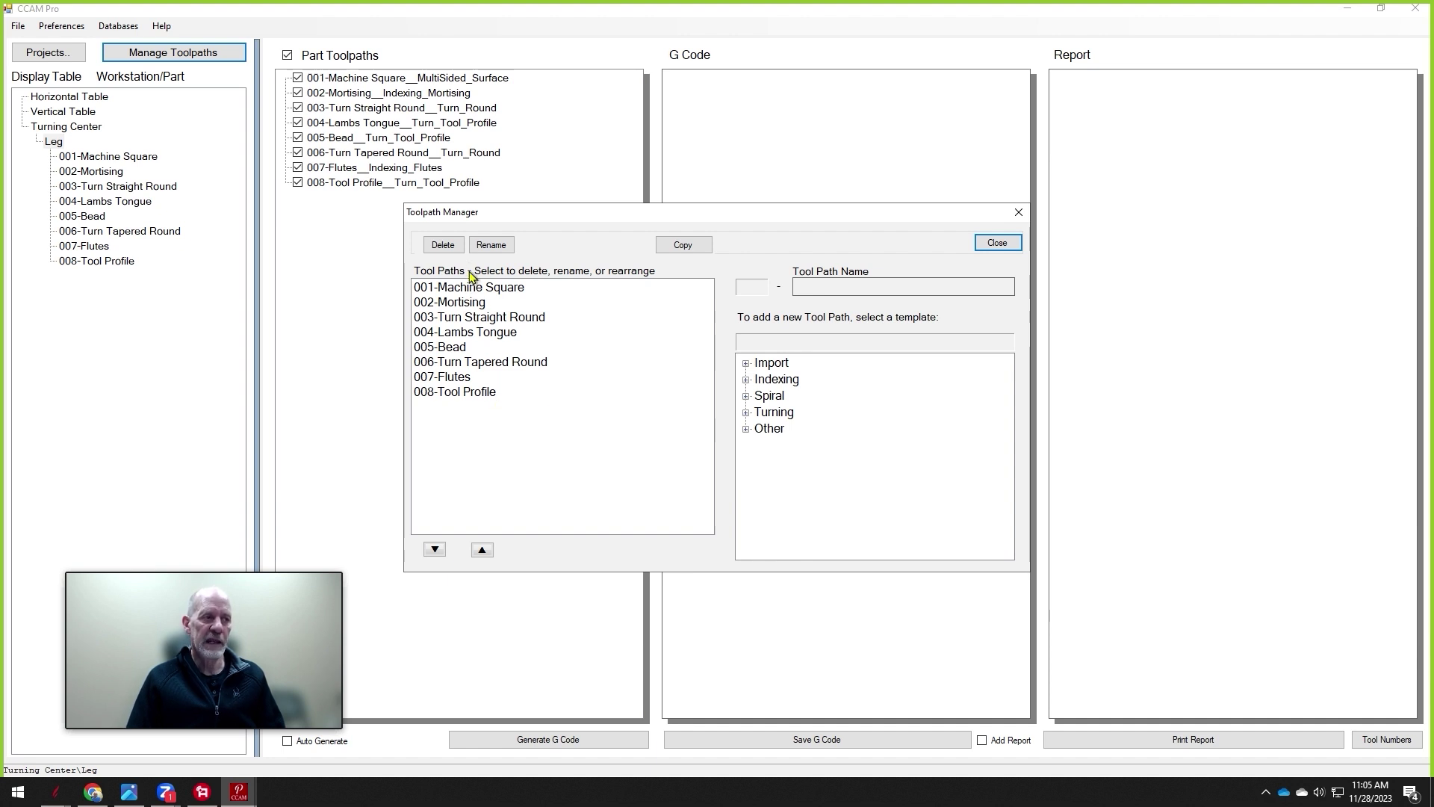
left_click(1013, 241)
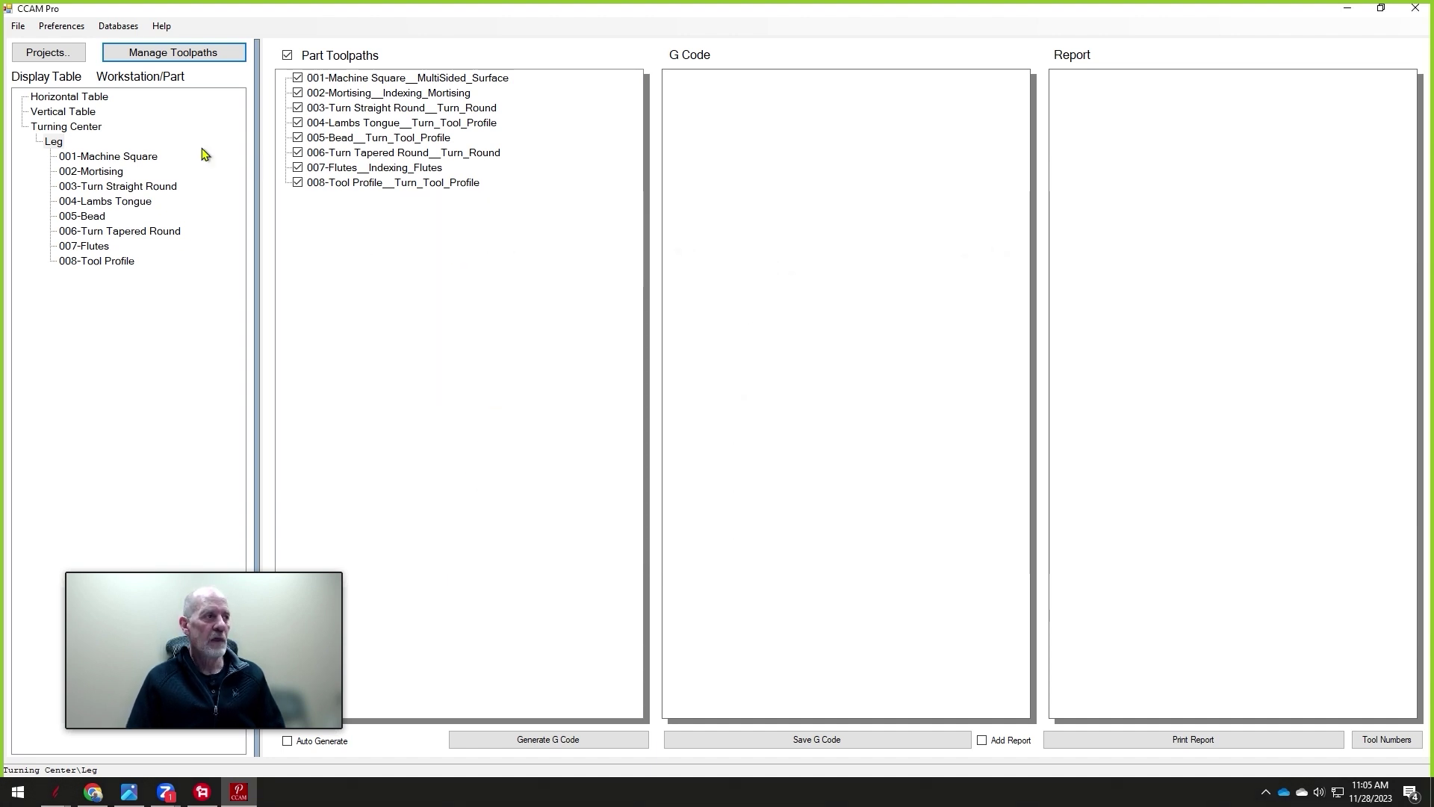
left_click(573, 741)
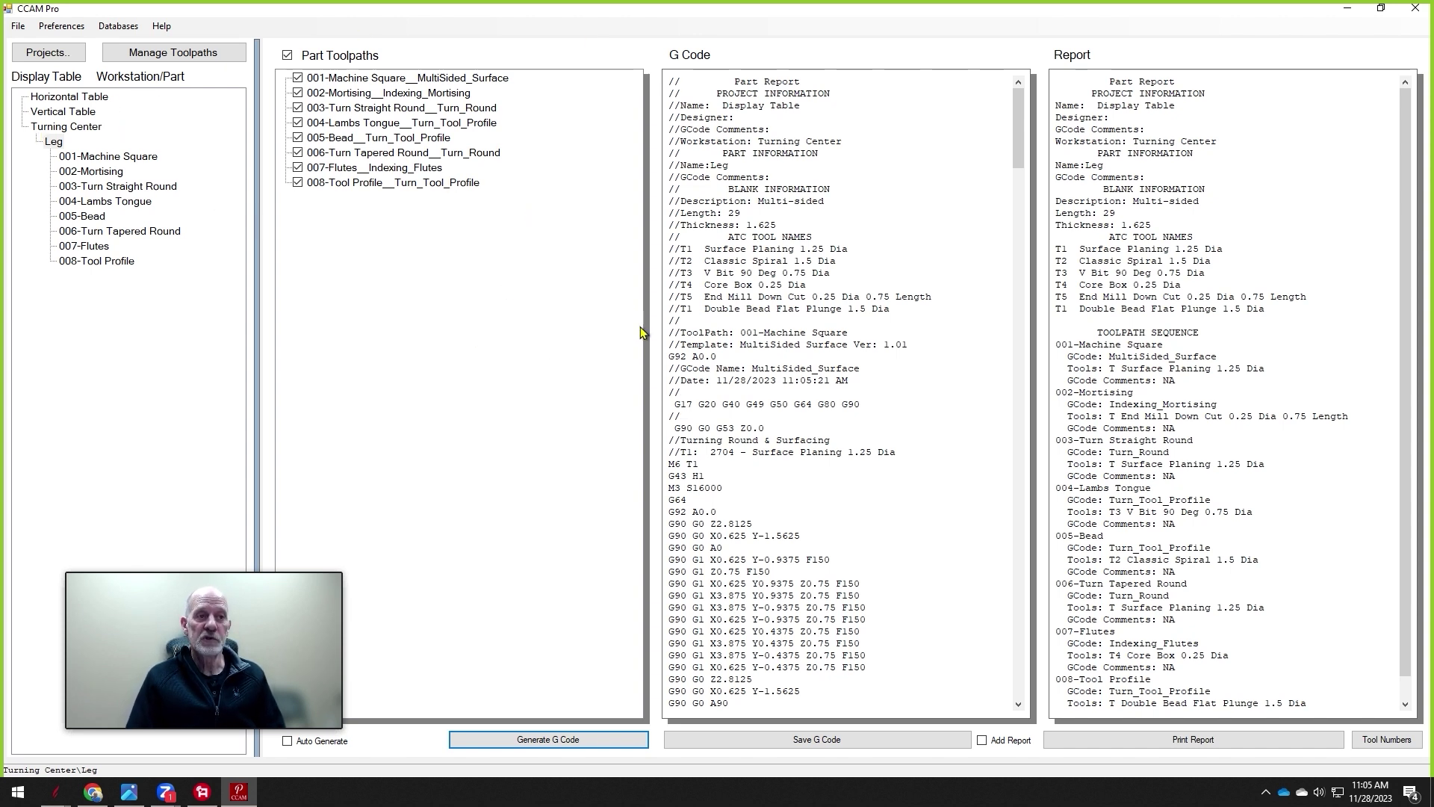
left_click(18, 27)
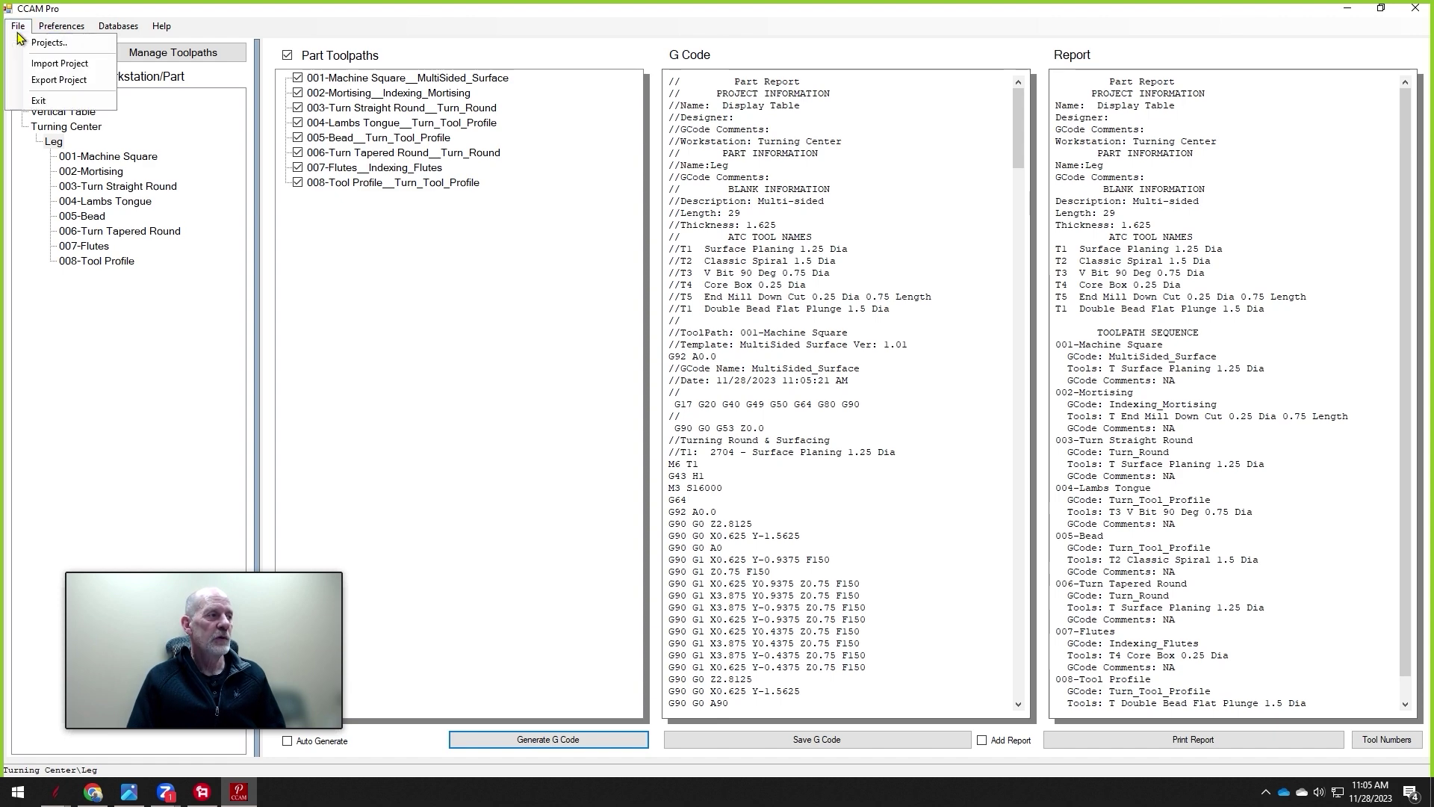
left_click(62, 81)
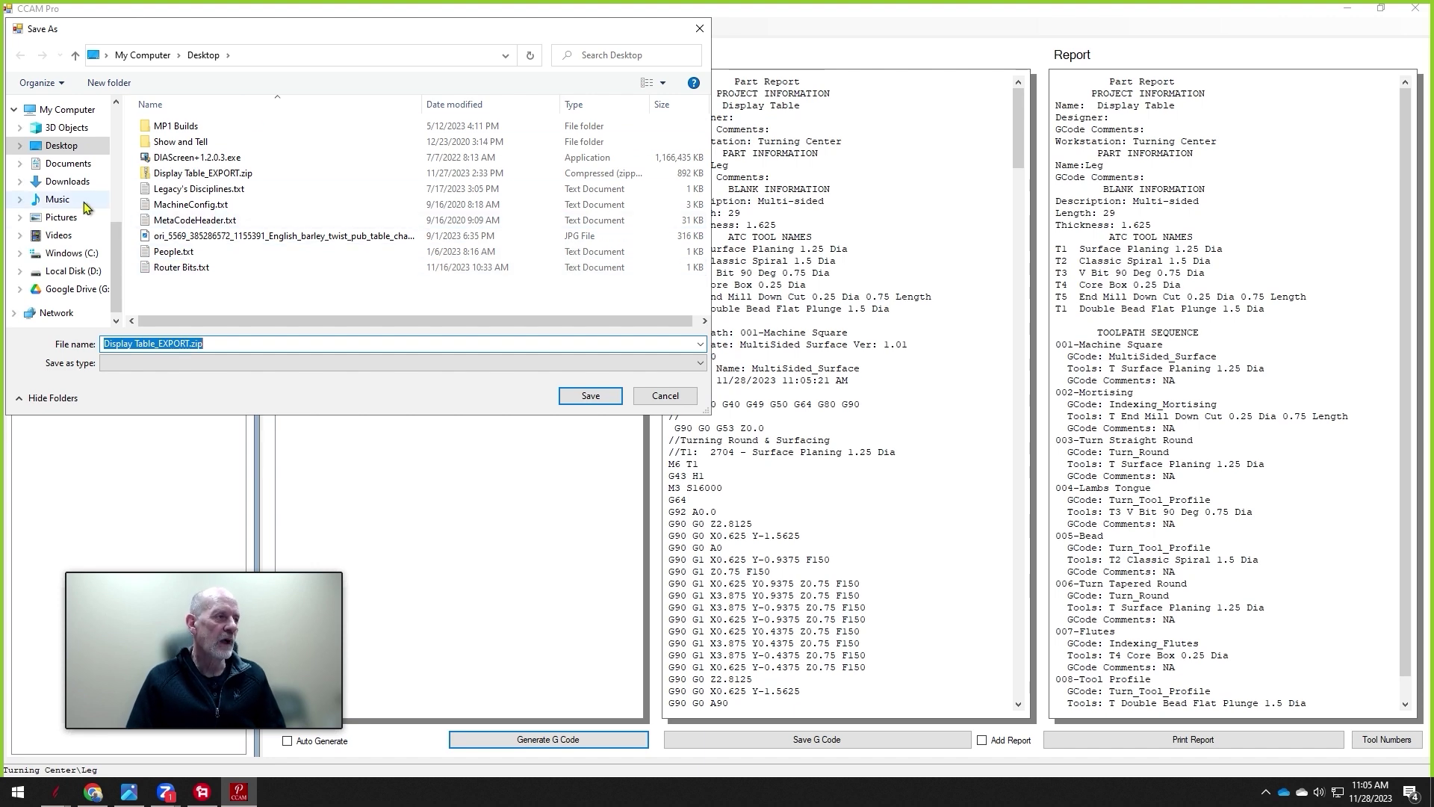
left_click(82, 165)
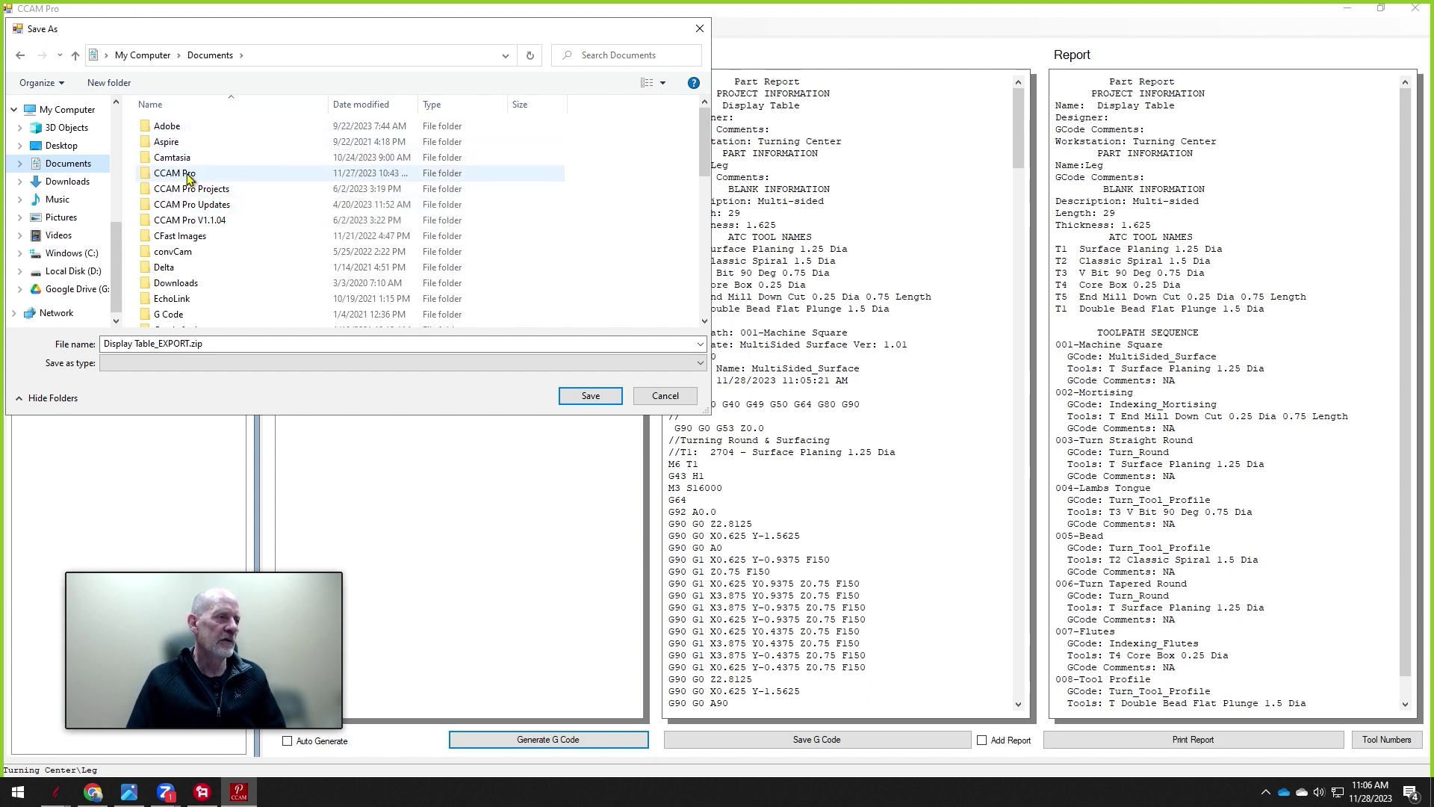
double_click(186, 176)
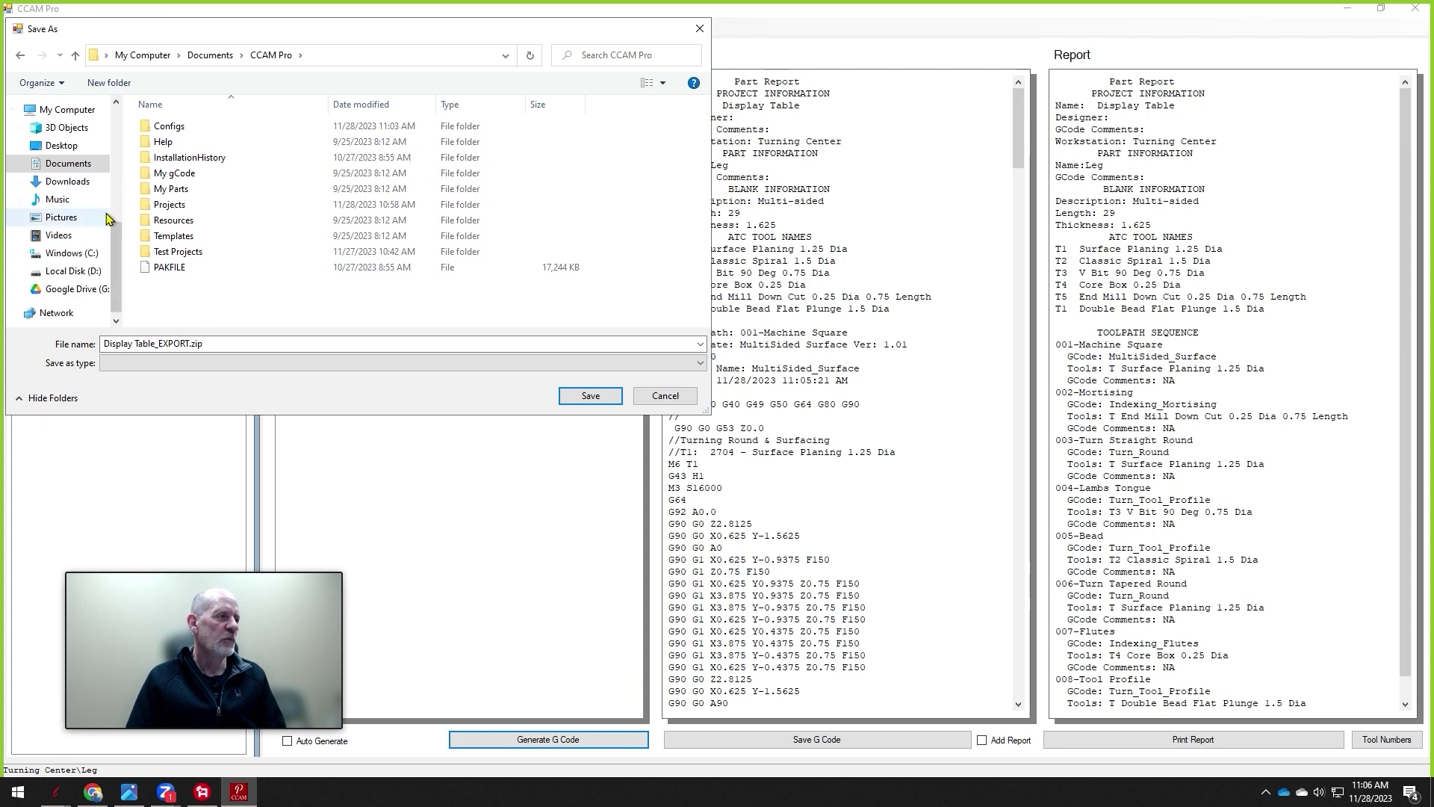
left_click(65, 147)
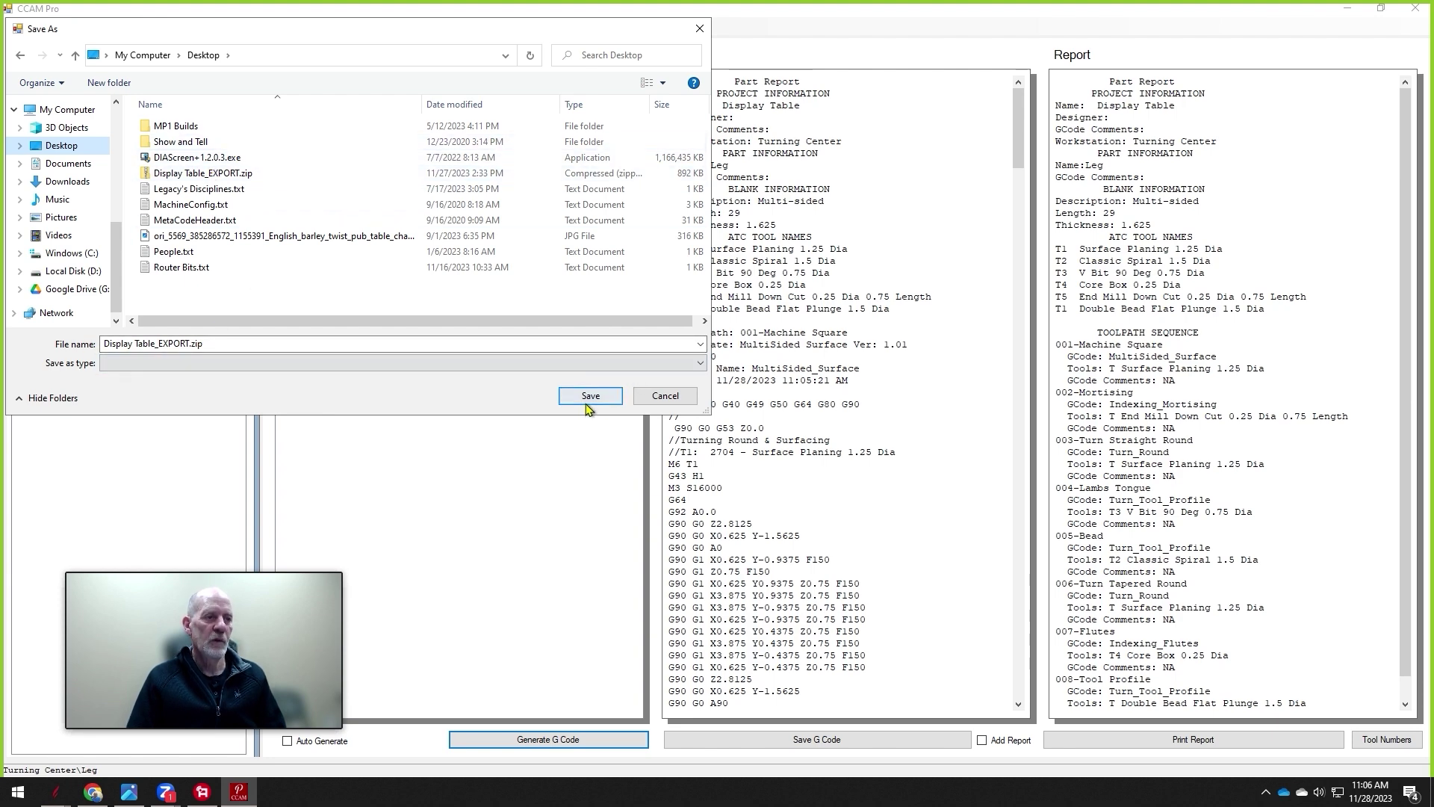
left_click(665, 396)
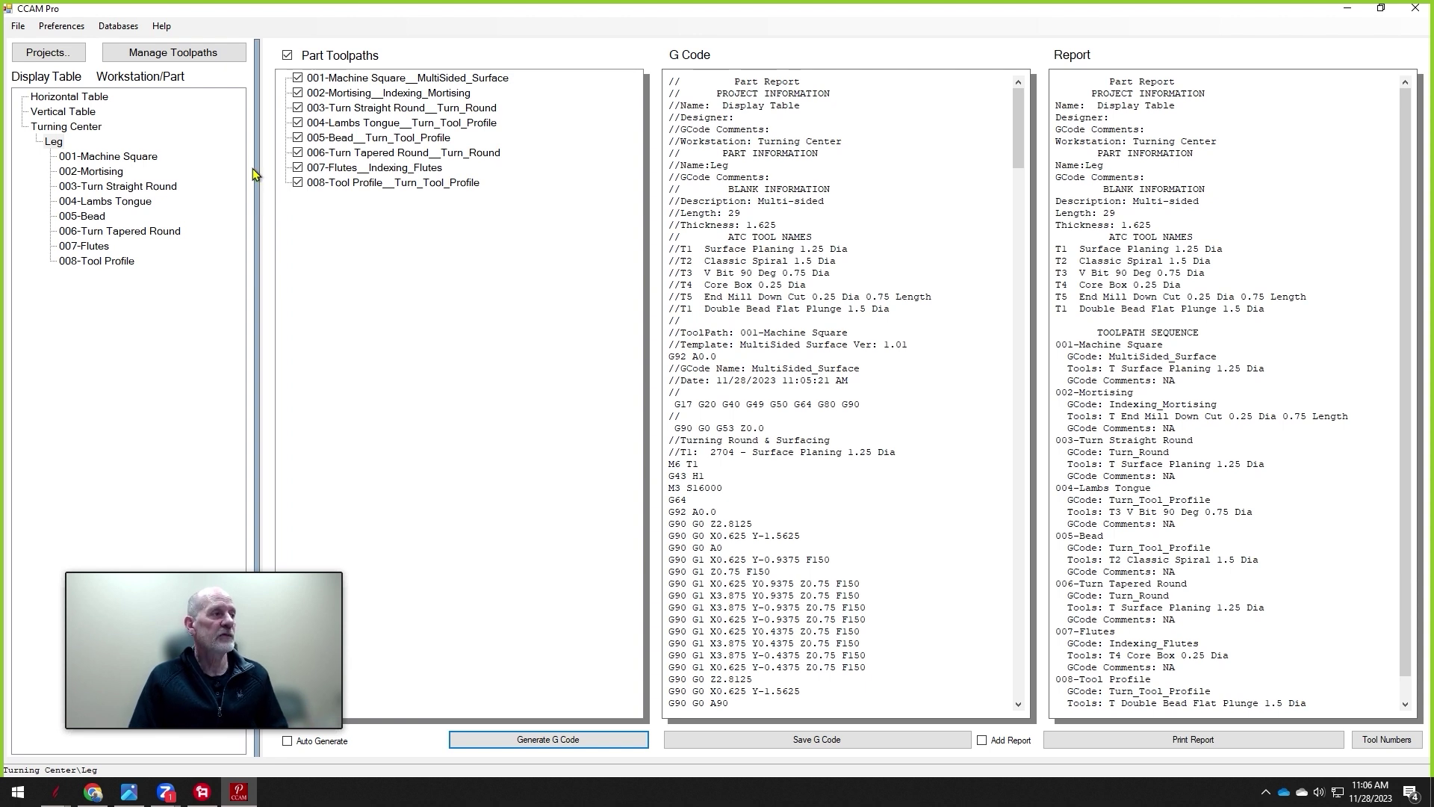
Import the project archive Display Table_EXPORT.zip from the Desktop.
left_click(19, 29)
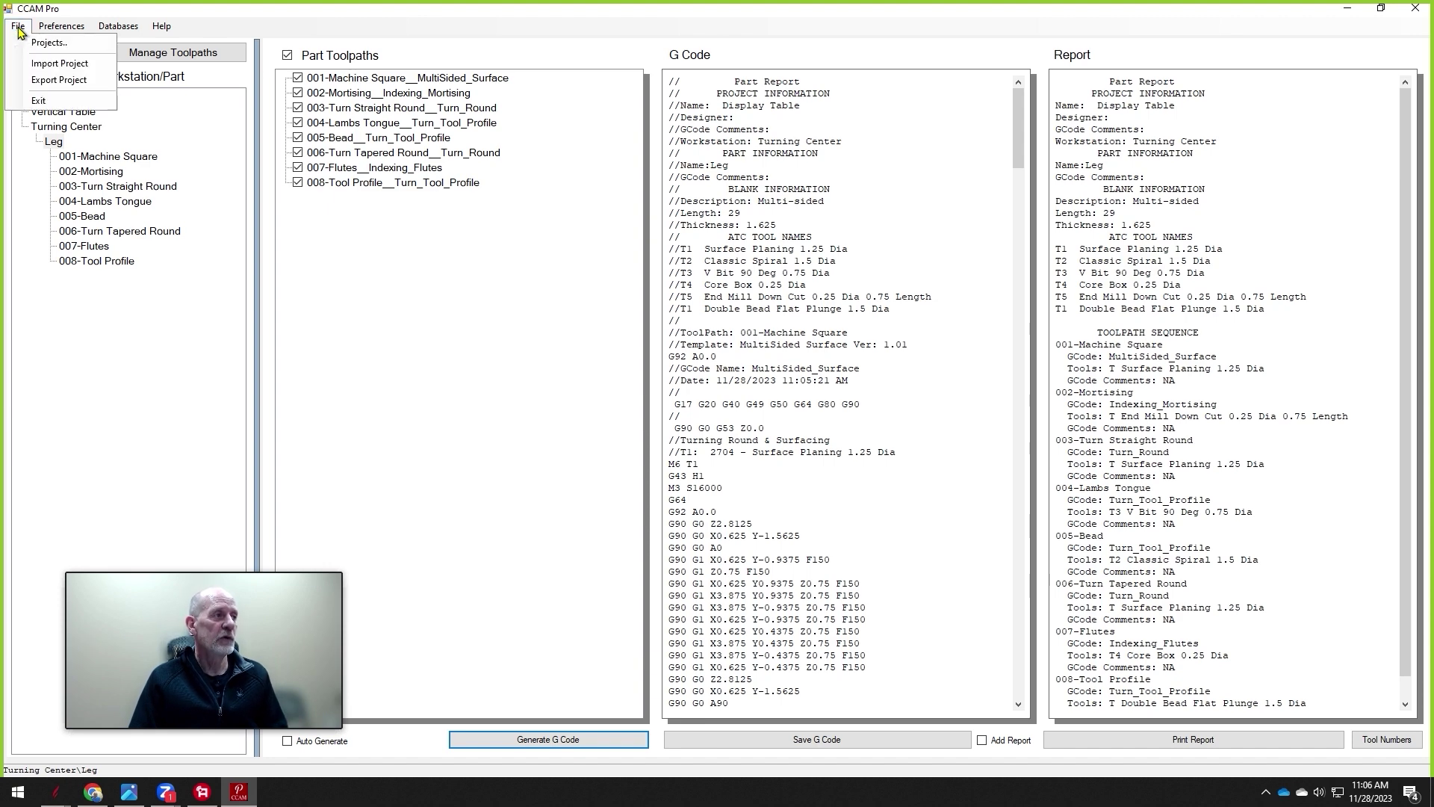
left_click(61, 63)
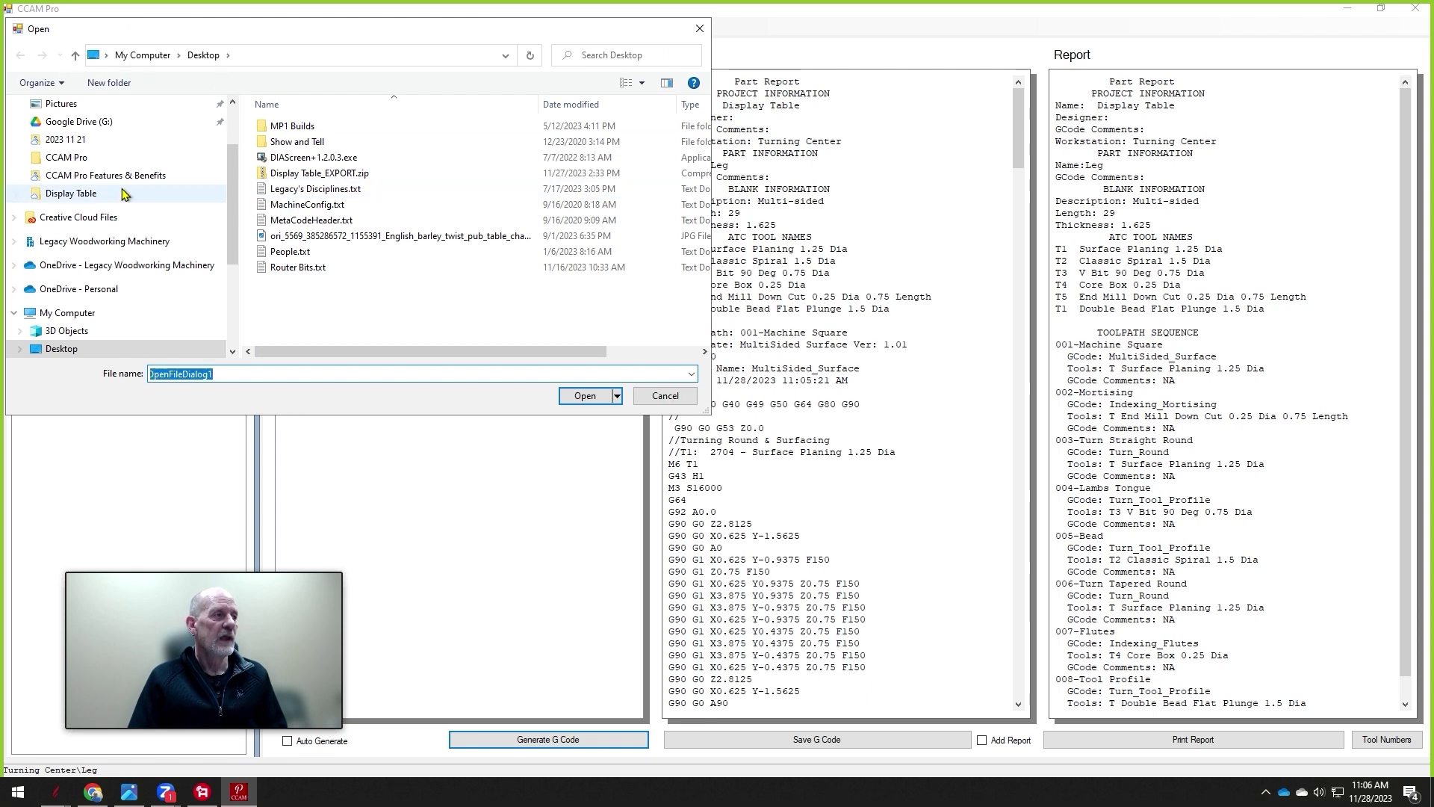
scroll(90, 269, "up", 2)
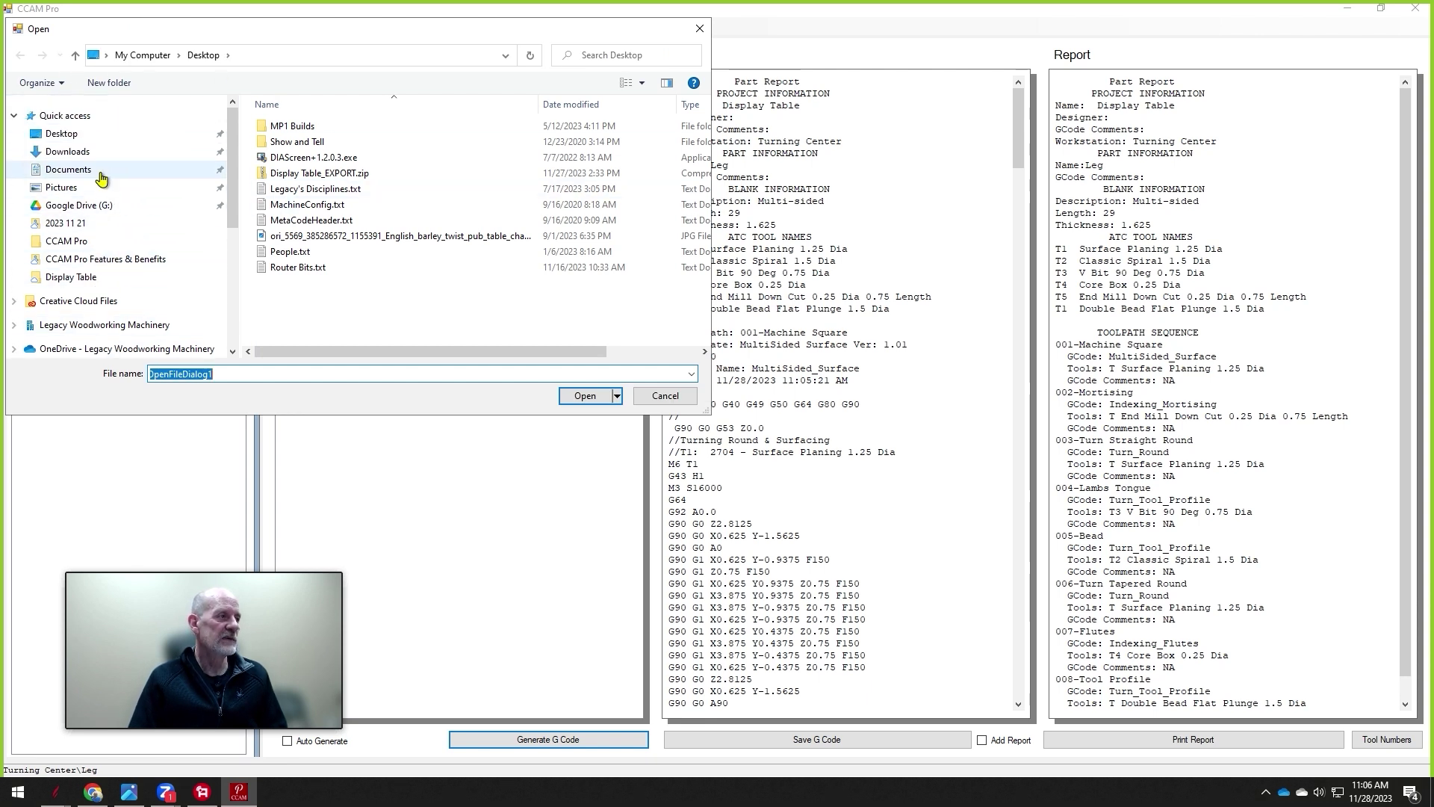
left_click(73, 136)
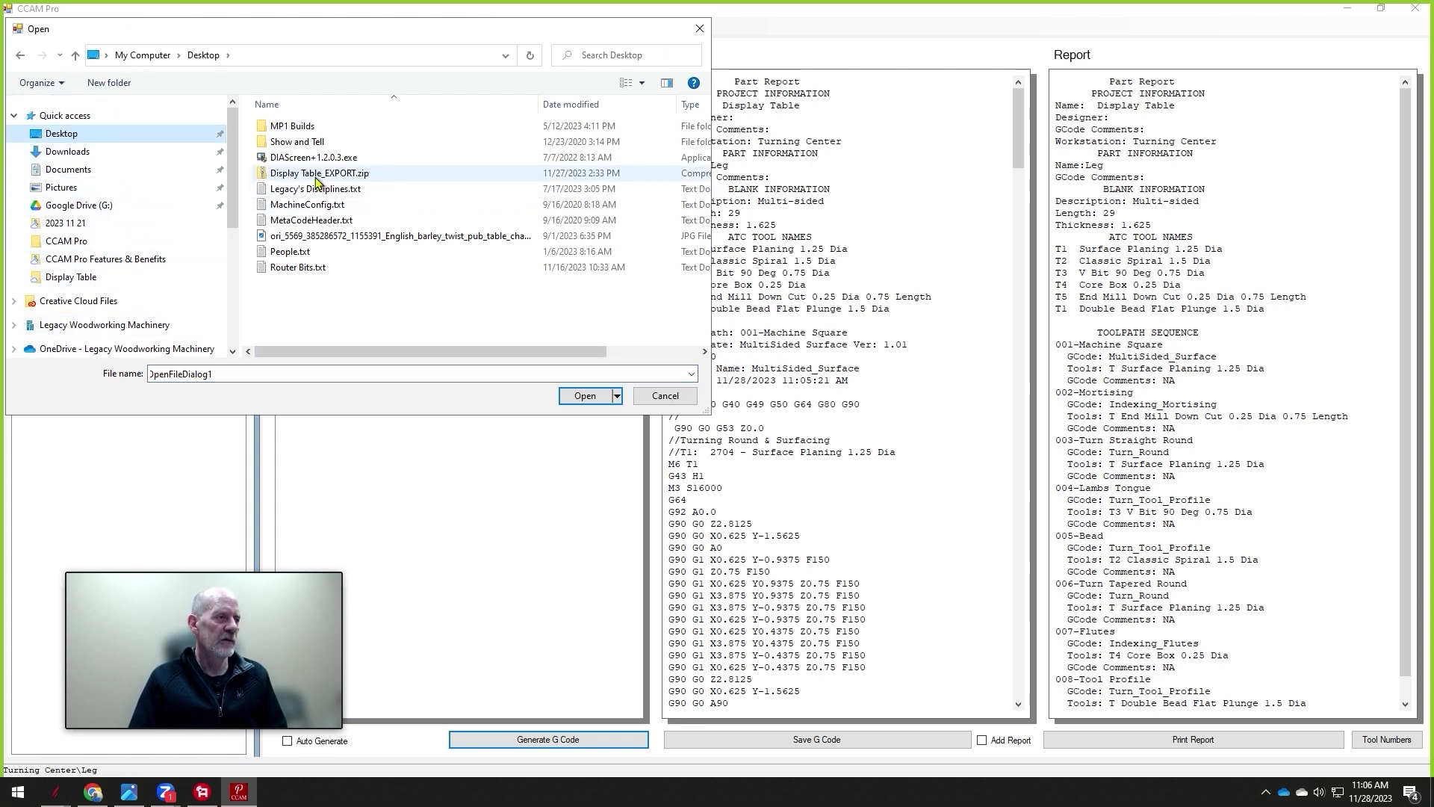
left_click(344, 174)
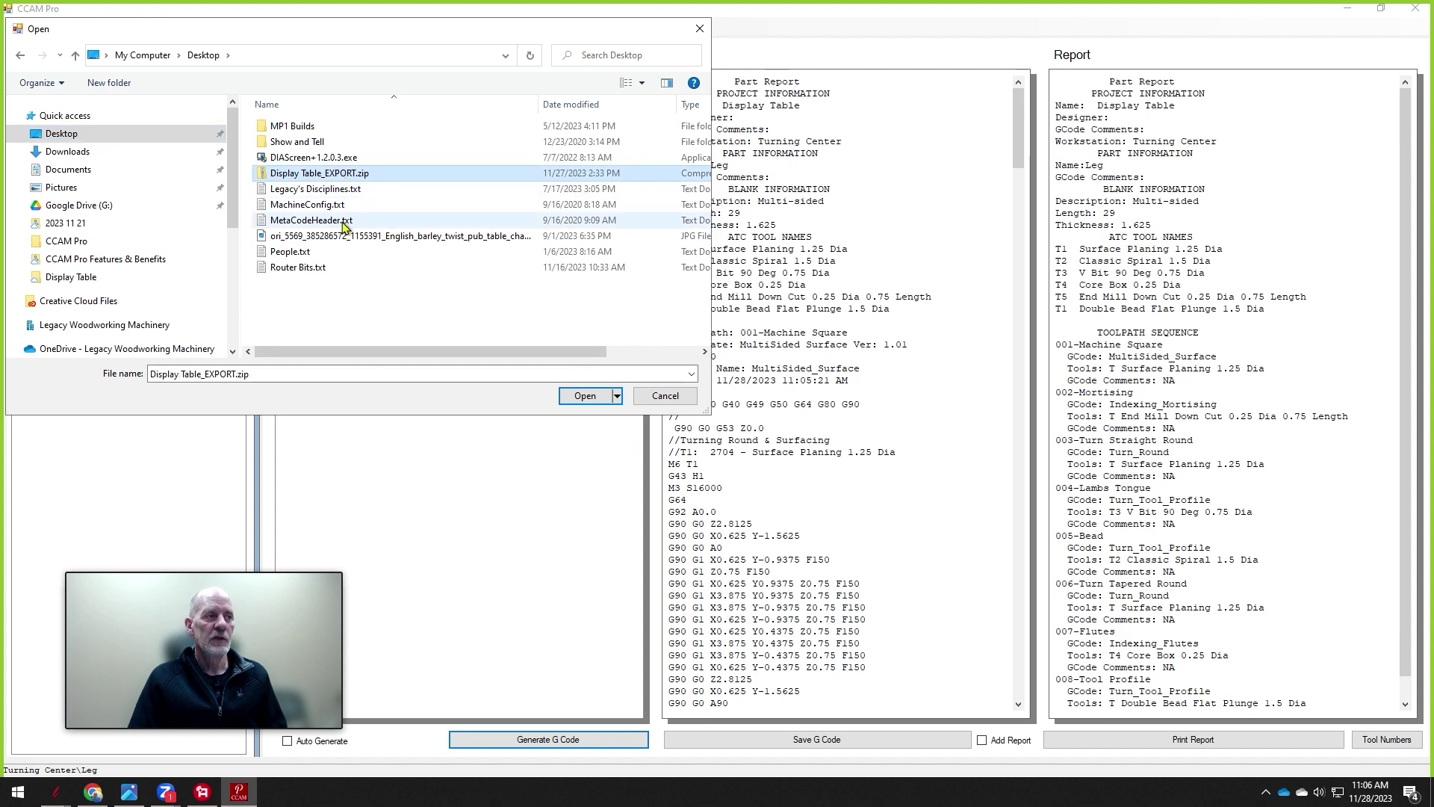
left_click(586, 396)
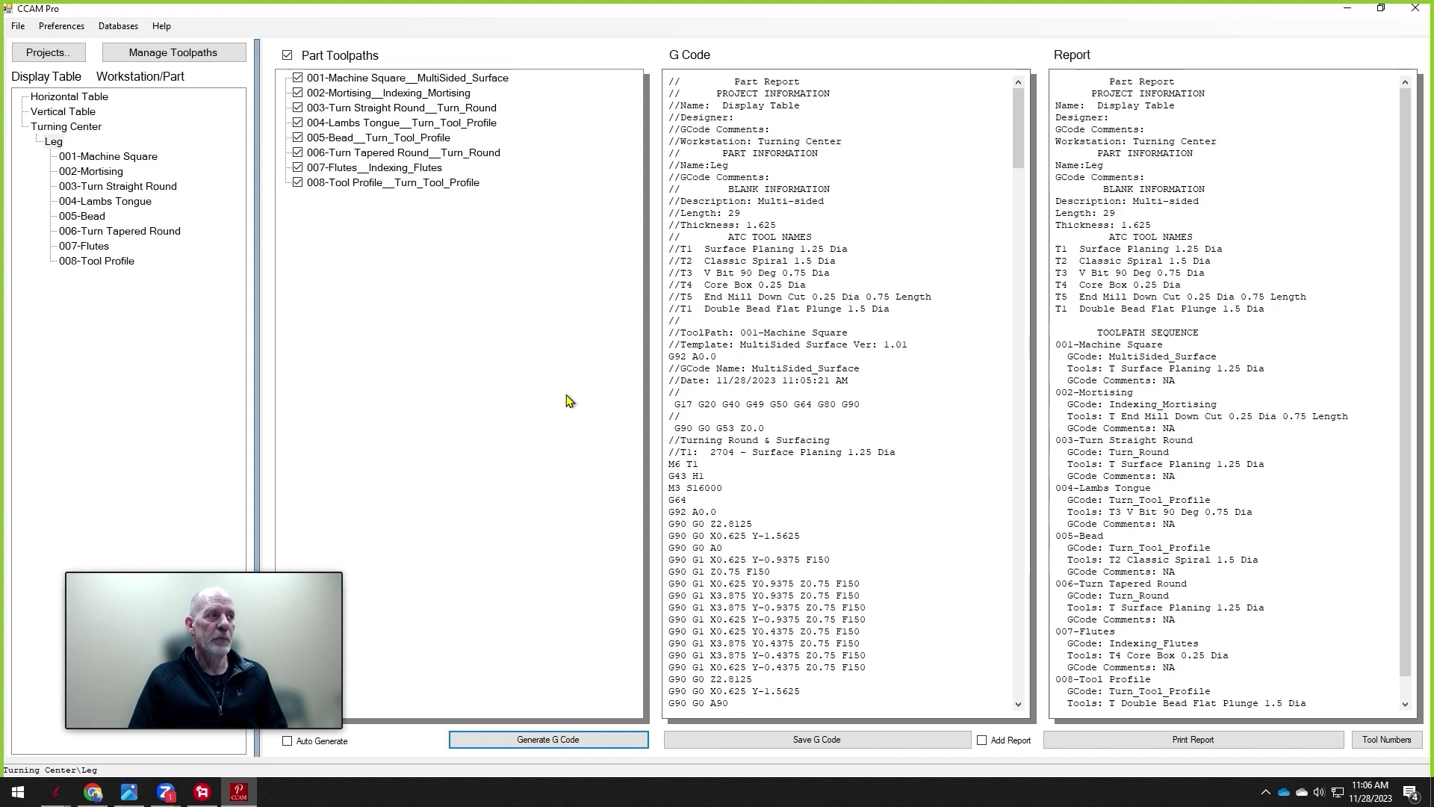
Open the imported Display Table_0 project and generate G-code for all toolpaths of its Turning Center Leg part.
left_click(48, 54)
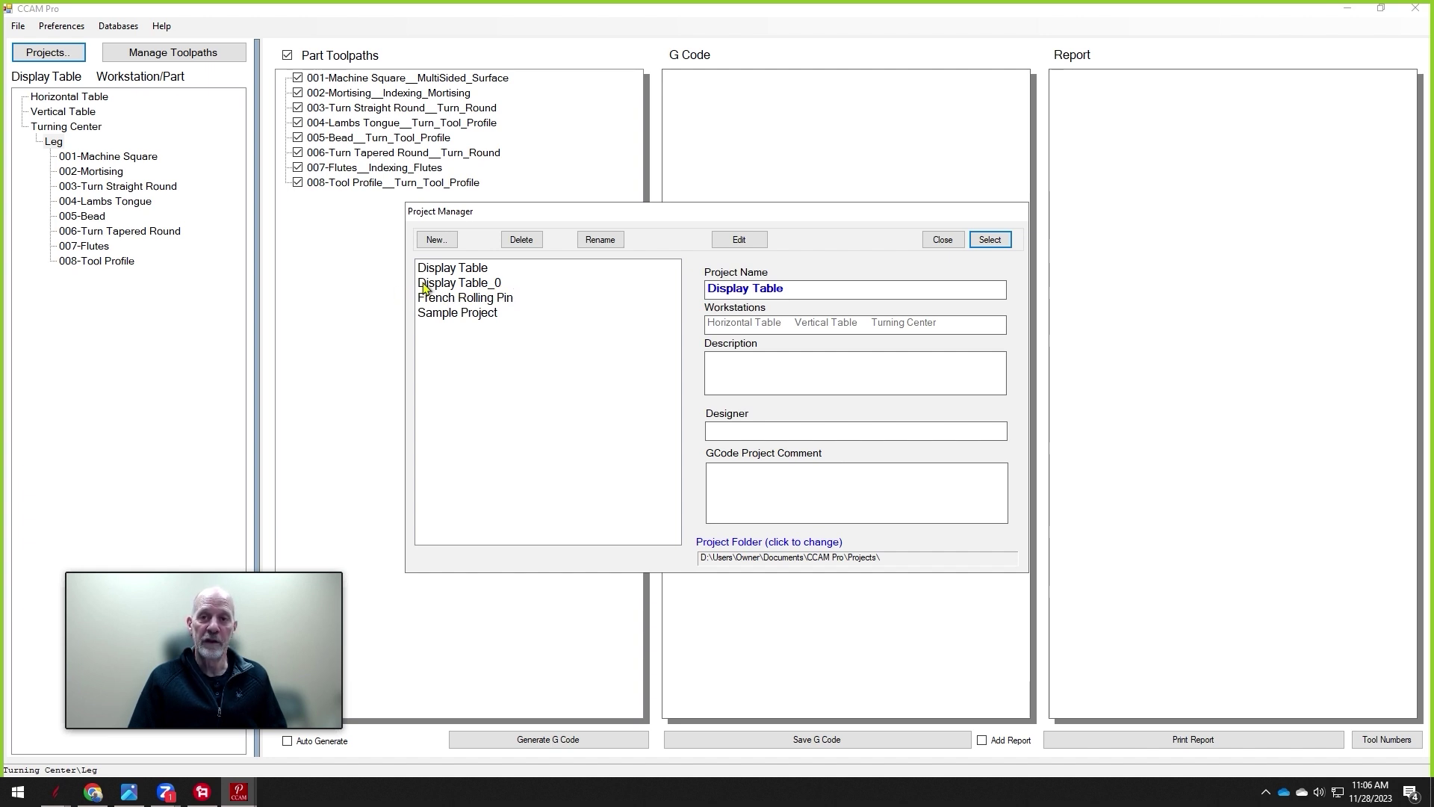
left_click(482, 288)
left_click(996, 241)
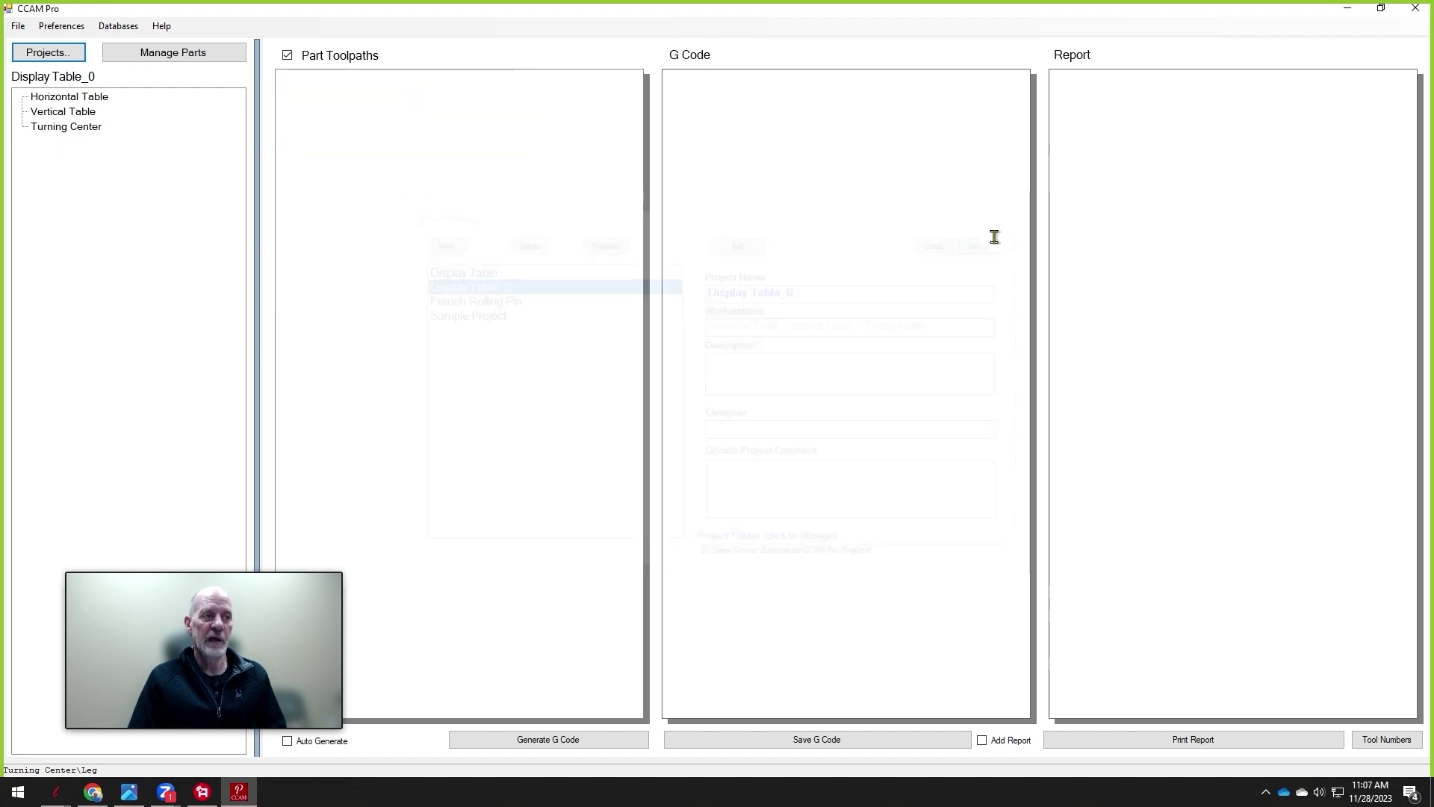
left_click(64, 127)
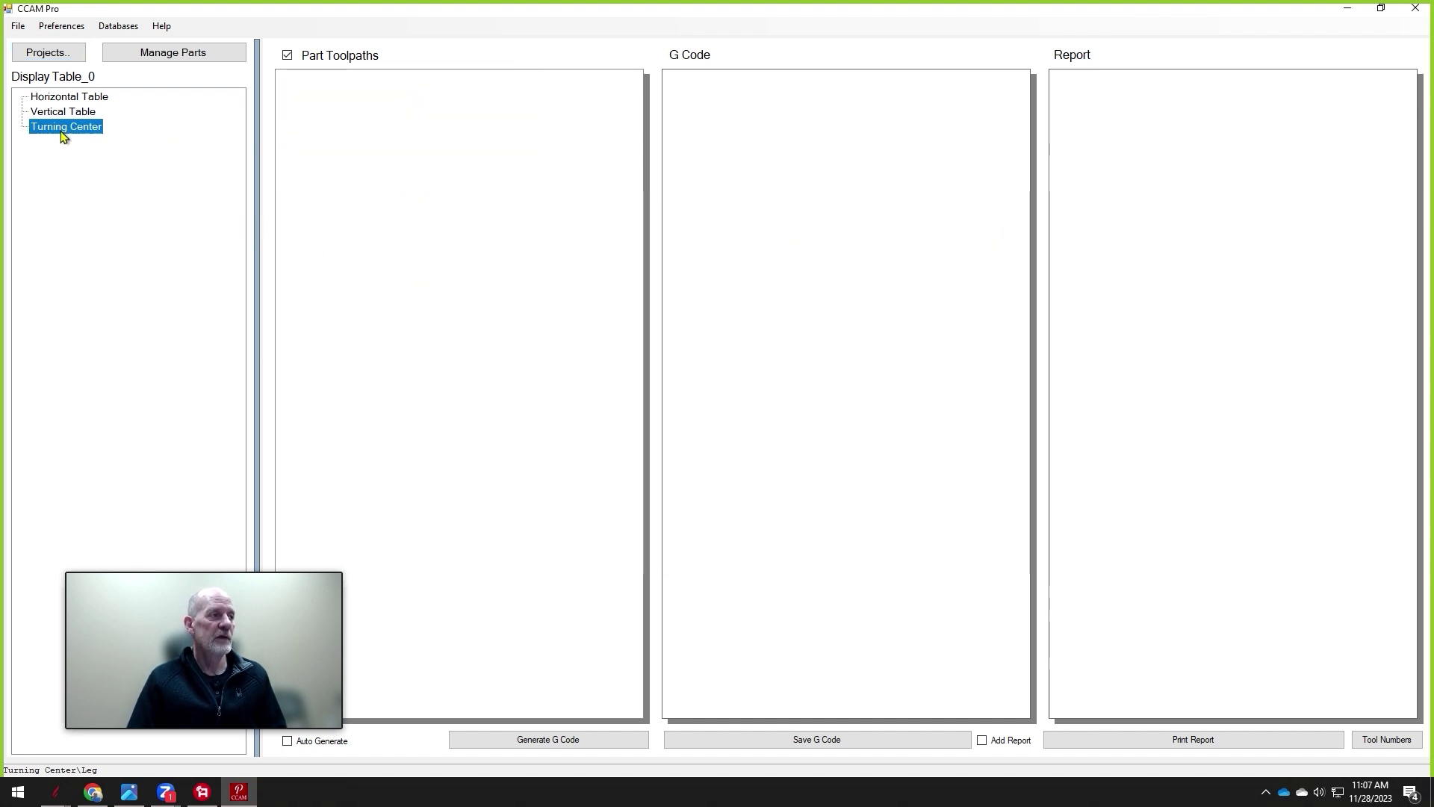
left_click(51, 143)
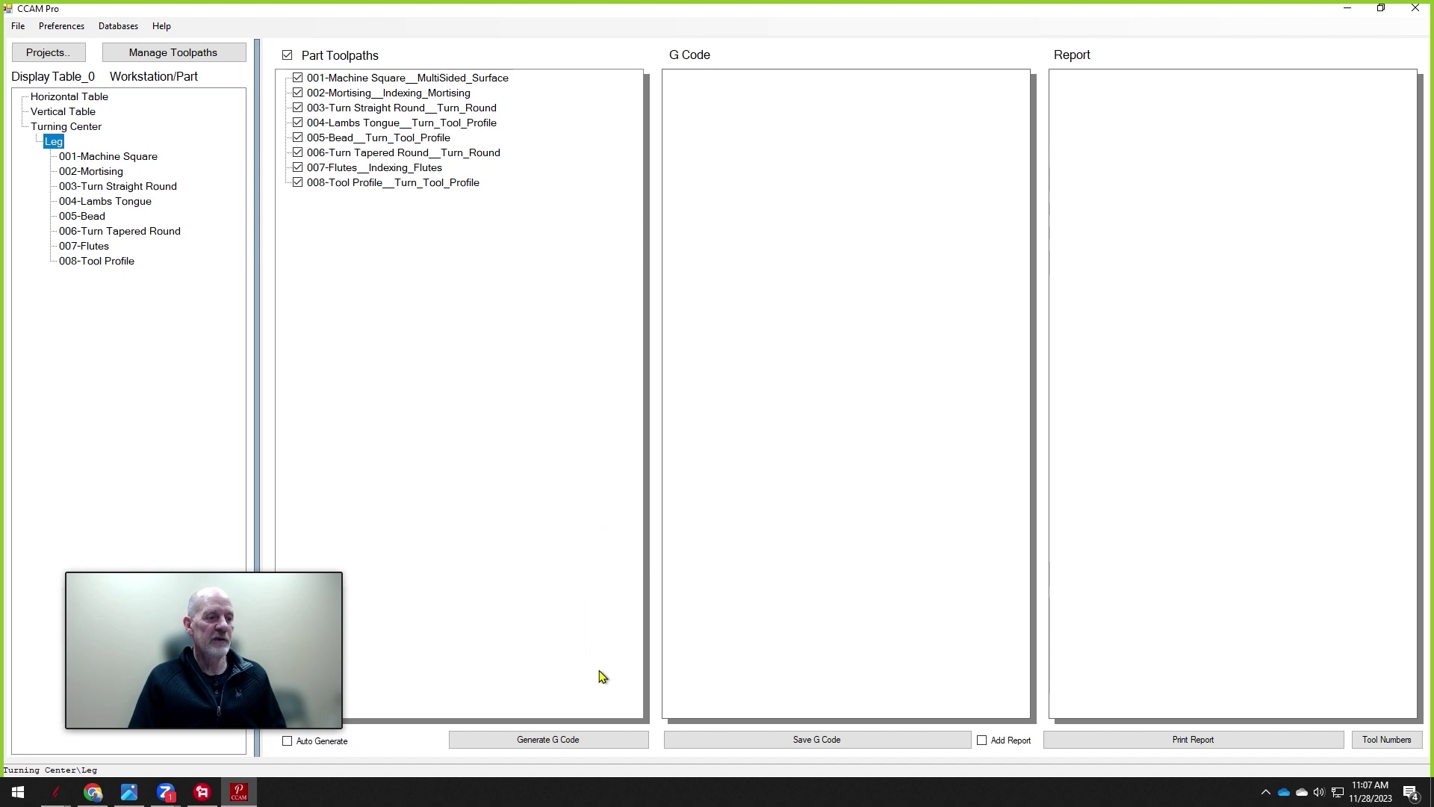
left_click(558, 741)
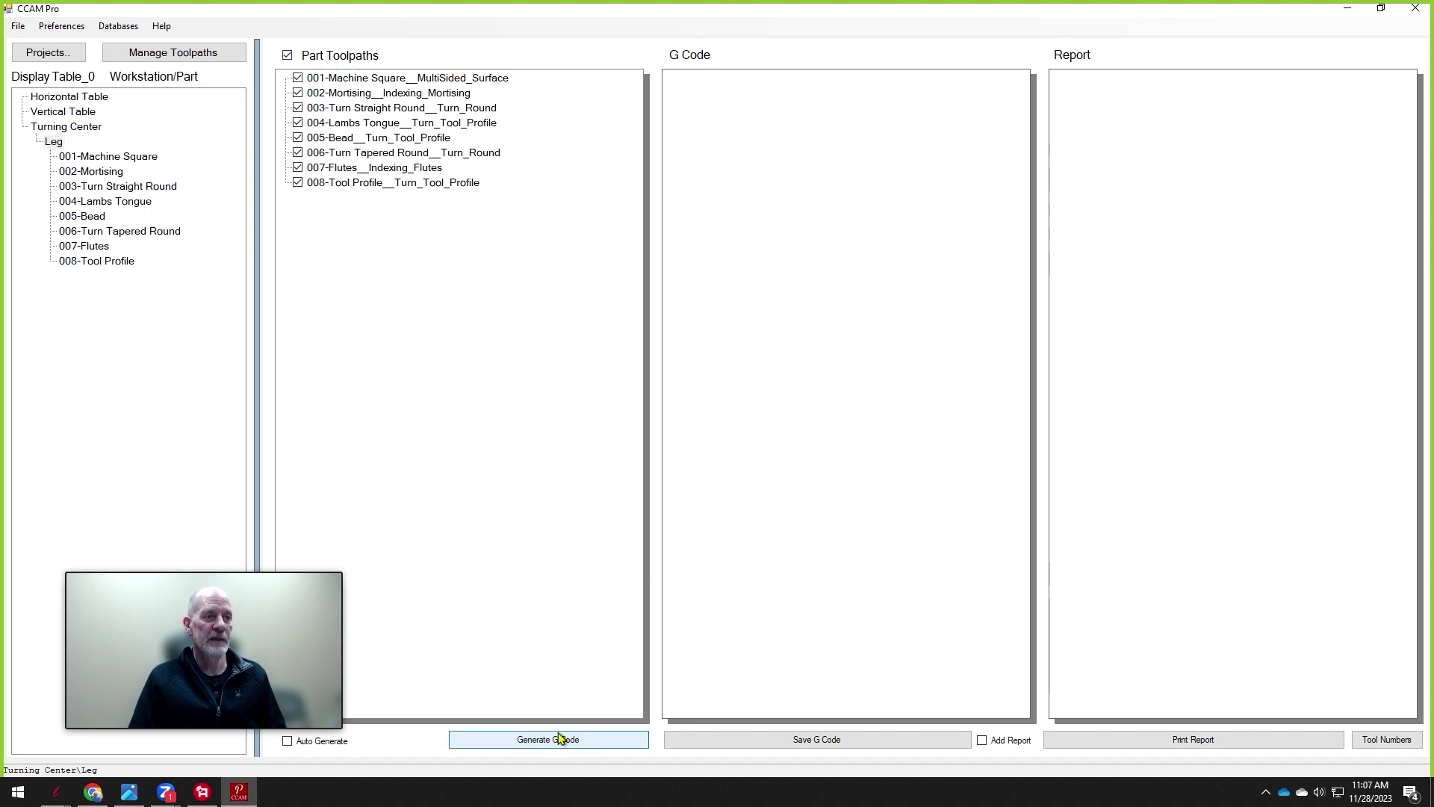